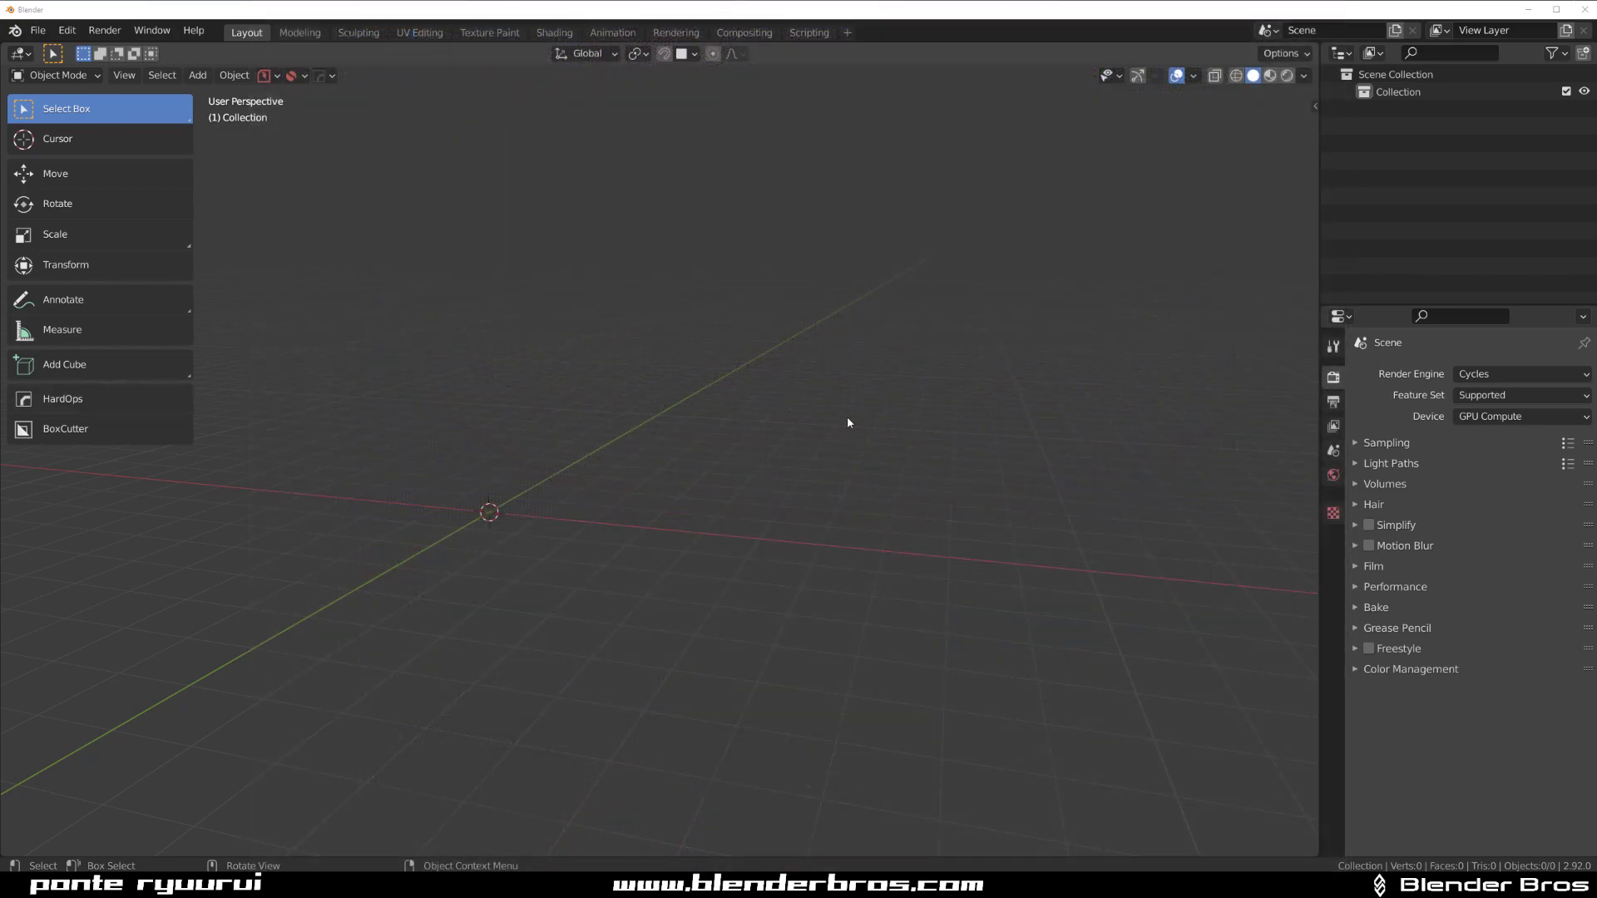
Add a plane mesh at the world origin and enter Edit Mode on it.
{"action": "middle_click_drag", "start_coordinate": [846, 422], "coordinate": [660, 361]}
{"action": "key", "text": "shift+a"}
{"action": "mouse_move", "coordinate": [549, 411]}
{"action": "left_click", "coordinate": [612, 459]}
{"action": "scroll", "coordinate": [702, 389], "scroll_direction": "up", "scroll_amount": 3}
{"action": "key", "text": "Tab"}
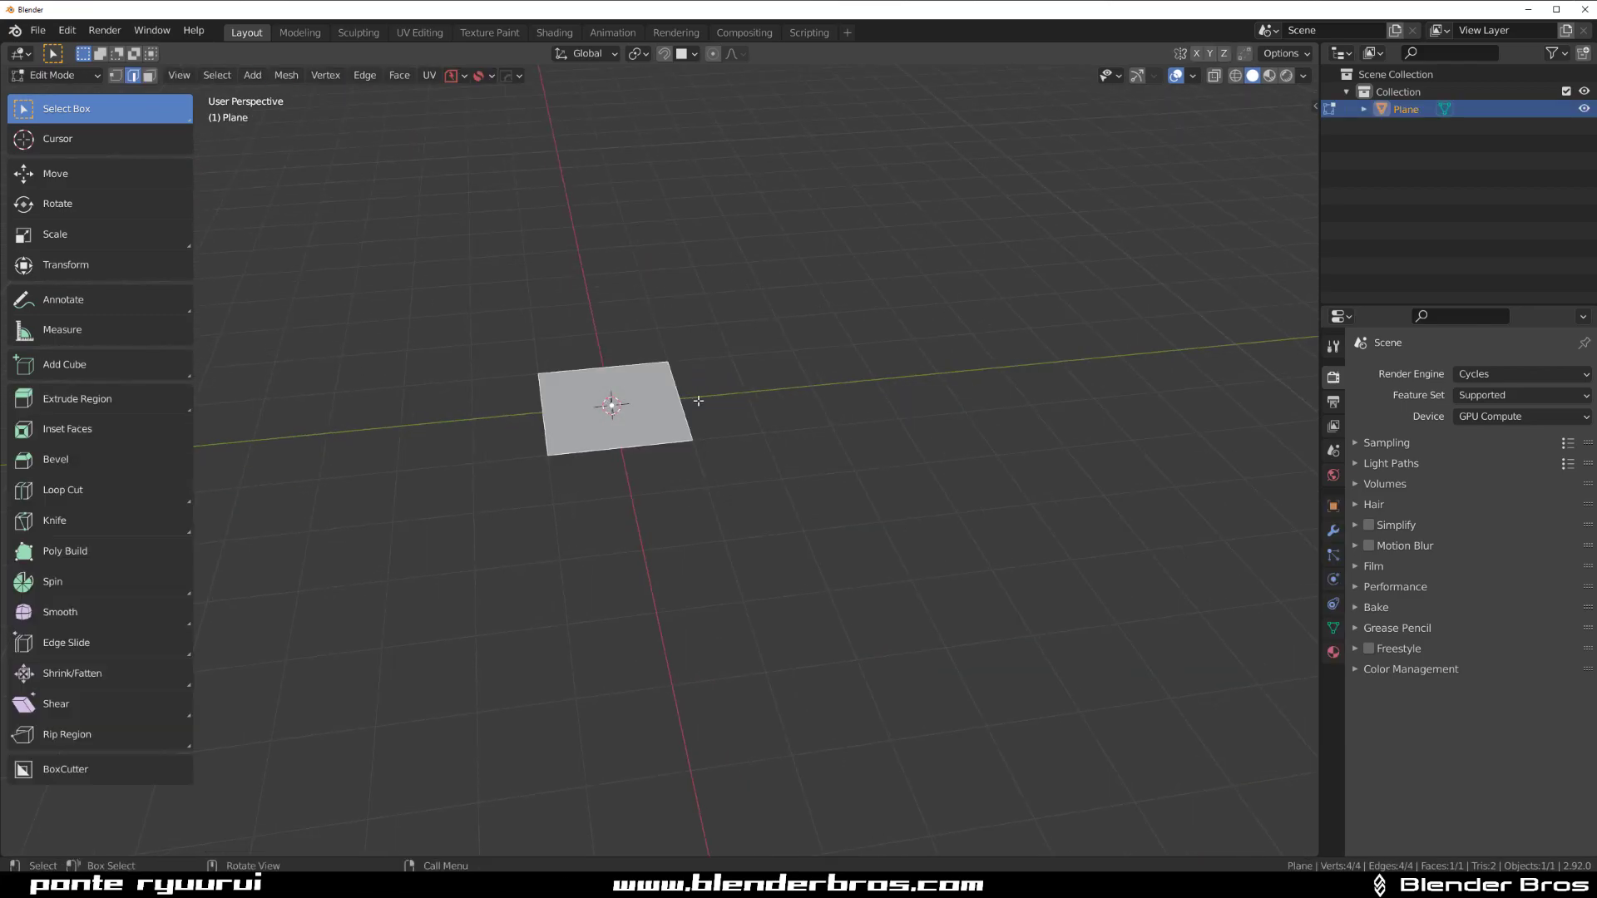
In the Right Orthographic view, repeatedly extrude the plane's end edge along Y to form a wavy strip of eight faces.
{"action": "key", "text": "grave"}
{"action": "left_click", "coordinate": [925, 441]}
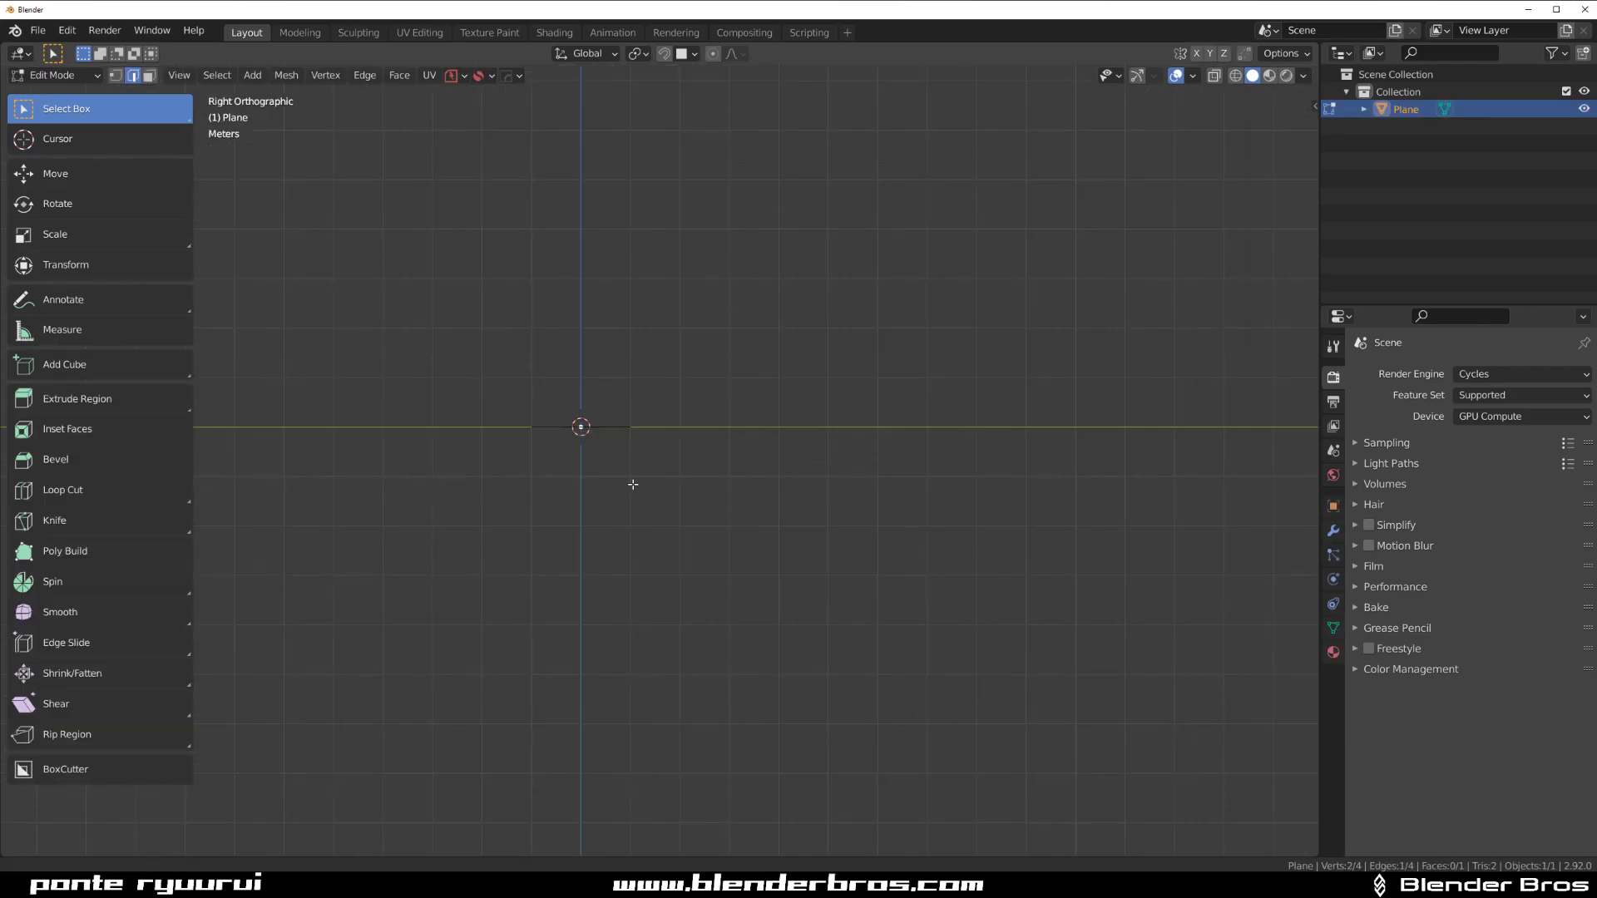
{"action": "key", "text": "e"}
{"action": "left_click", "coordinate": [667, 458]}
{"action": "key", "text": "e"}
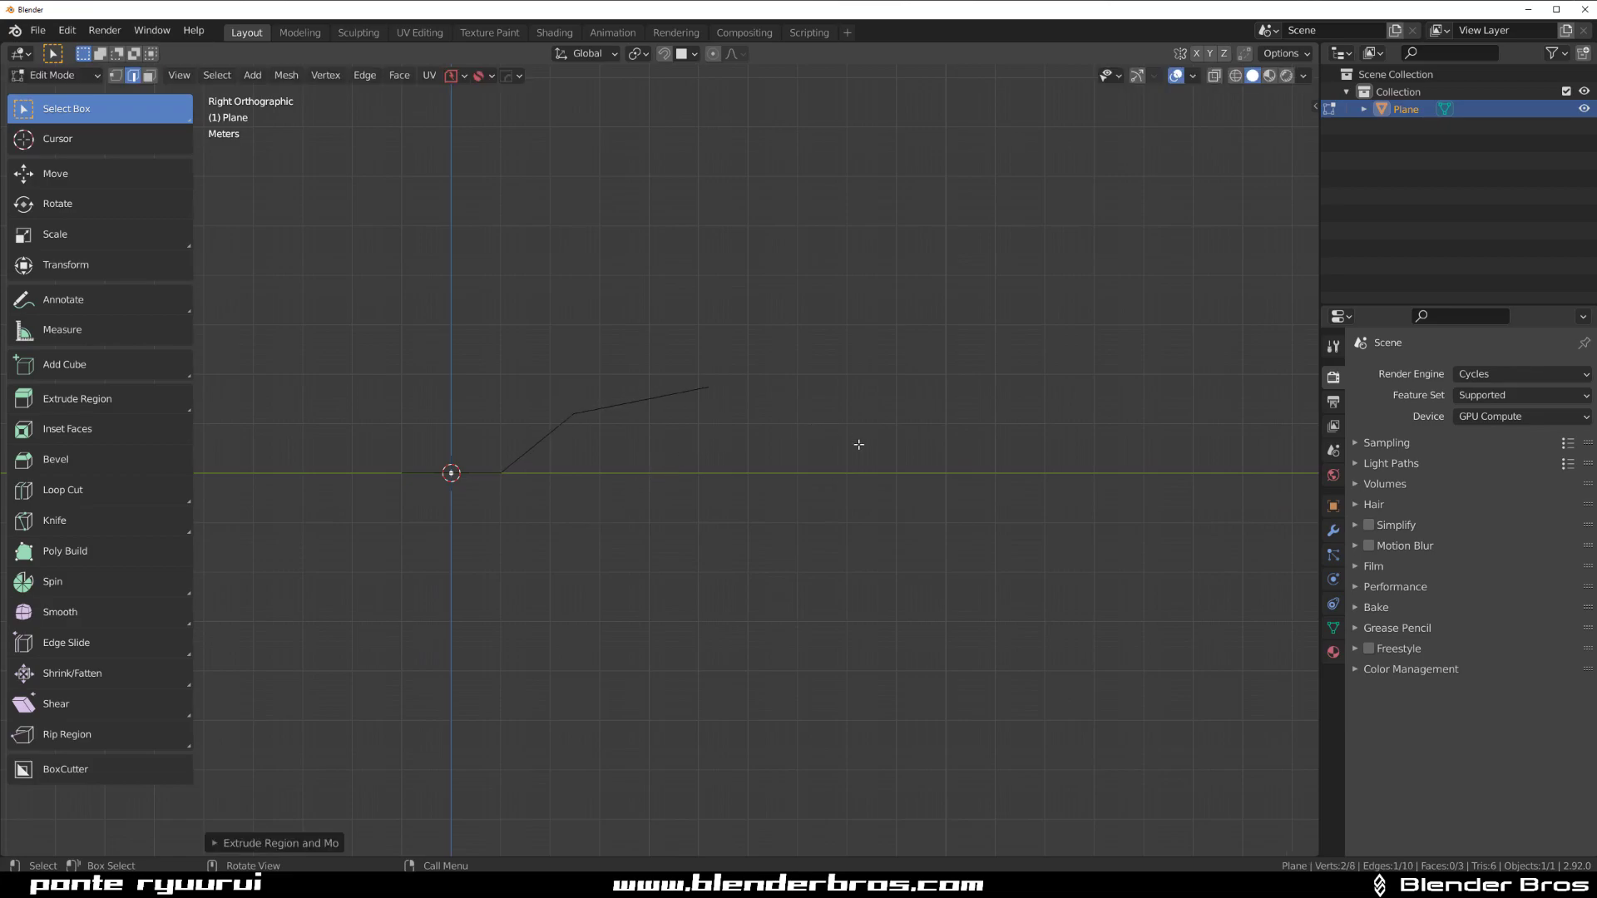
{"action": "left_click", "coordinate": [869, 437]}
{"action": "key", "text": "e"}
{"action": "left_click", "coordinate": [977, 540]}
{"action": "key", "text": "e"}
{"action": "left_click", "coordinate": [1127, 602]}
{"action": "key", "text": "e"}
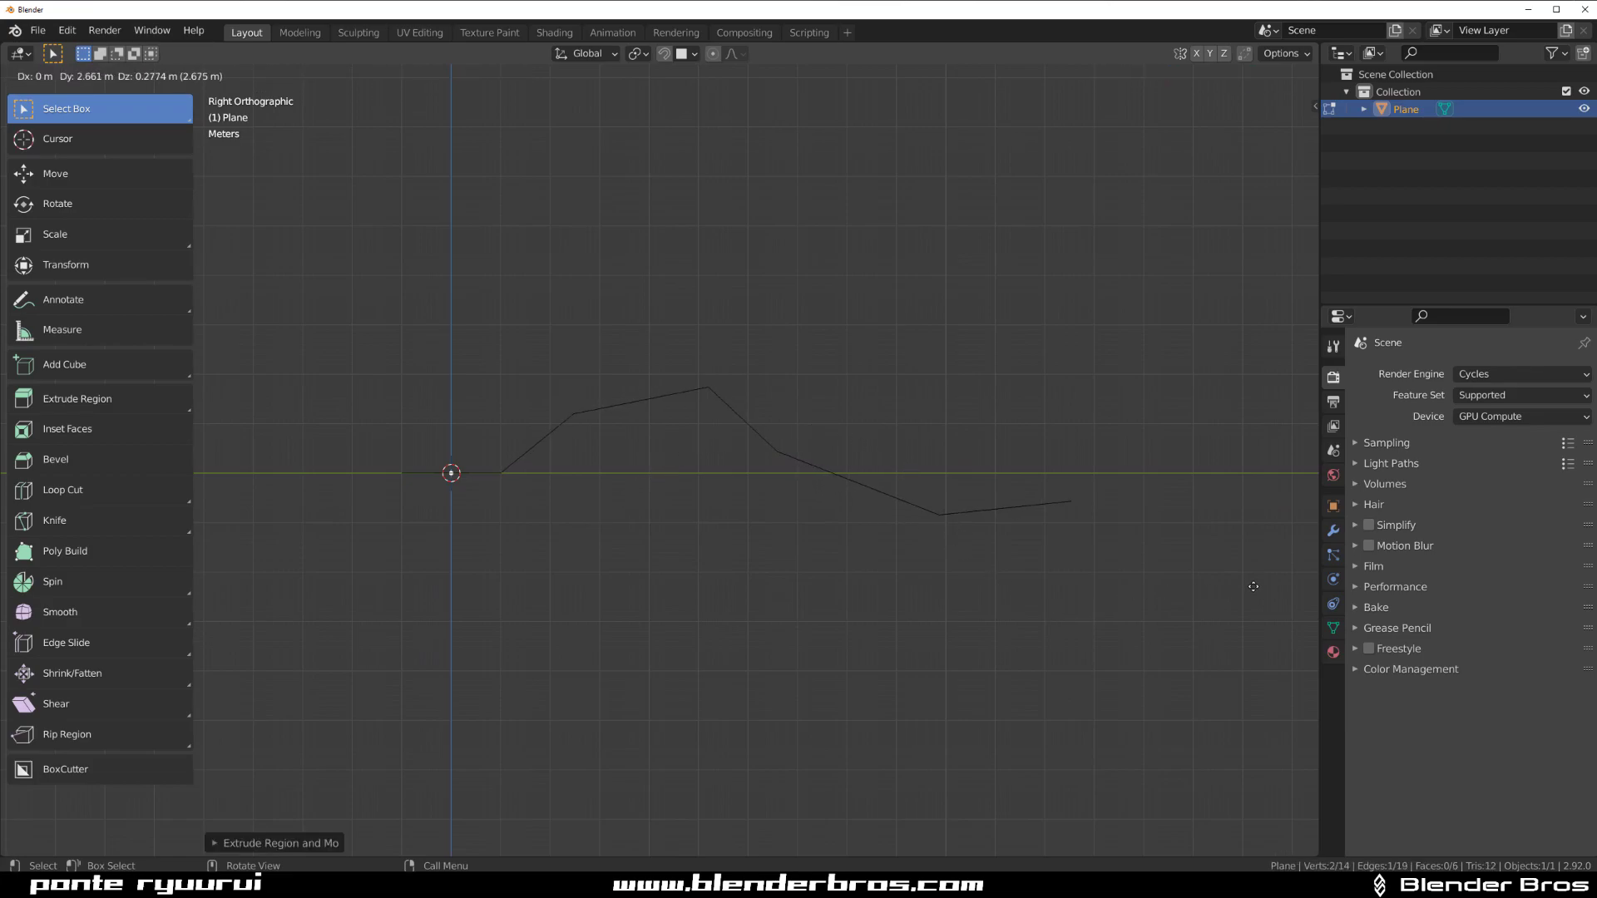
{"action": "left_click", "coordinate": [114, 438]}
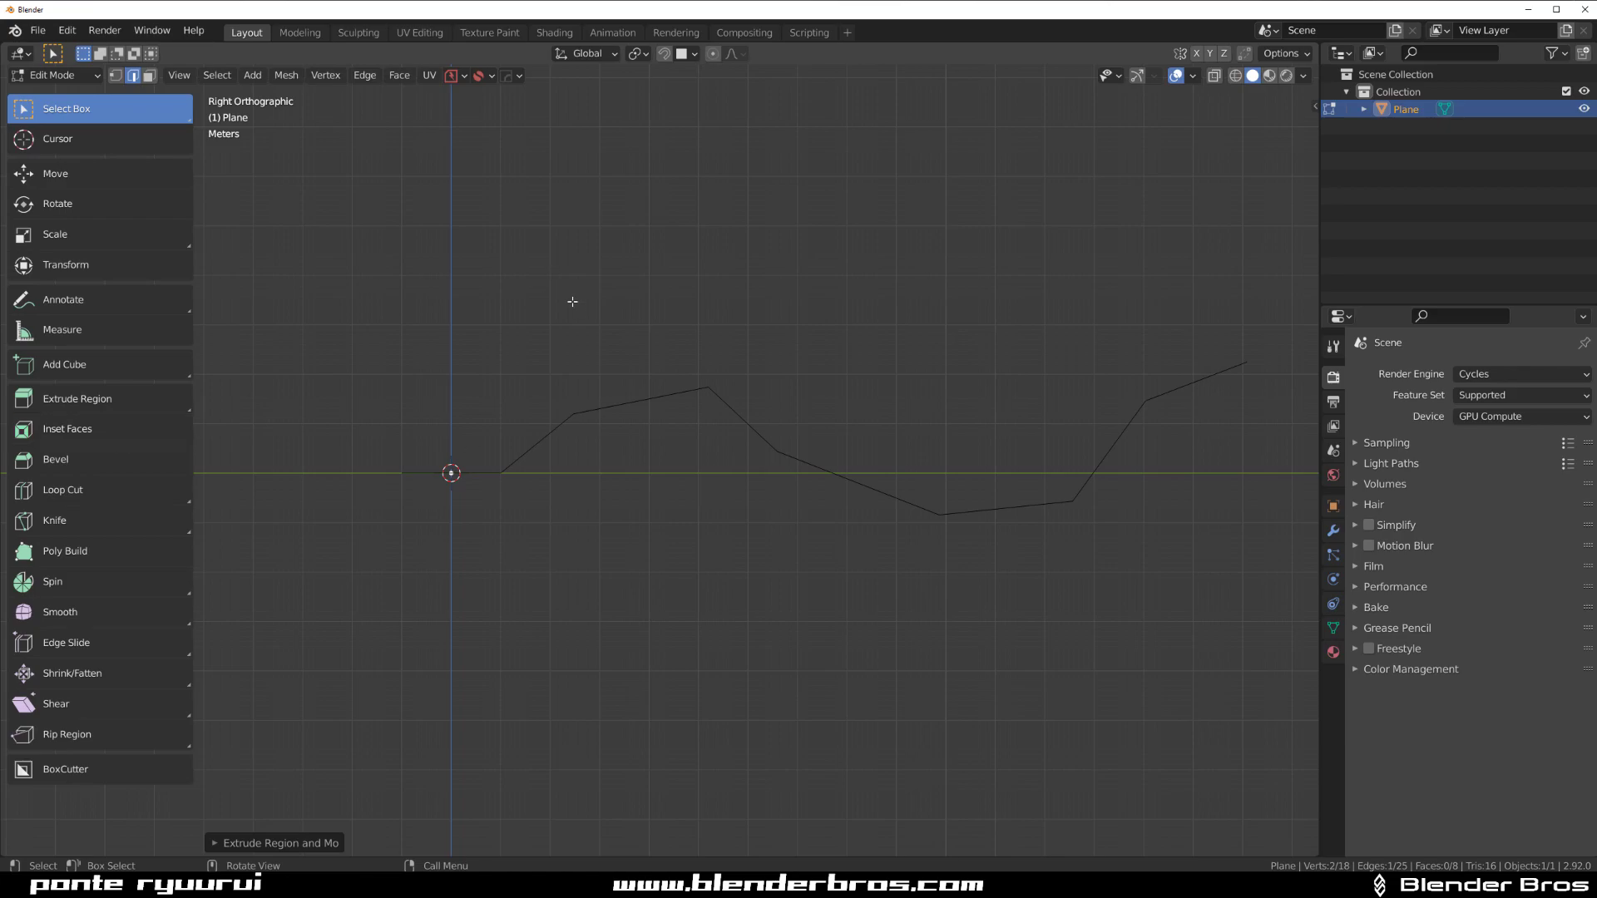
Select the strip's entire mesh in perspective view and switch to edge selection.
{"action": "middle_click_drag", "start_coordinate": [571, 299], "coordinate": [678, 402]}
{"action": "scroll", "coordinate": [678, 403], "scroll_direction": "down", "scroll_amount": 2}
{"action": "key", "text": "3"}
{"action": "middle_click_drag", "start_coordinate": [829, 499], "coordinate": [682, 351], "text": "shift"}
{"action": "scroll", "coordinate": [684, 352], "scroll_direction": "up", "scroll_amount": 1}
{"action": "key", "text": "a"}
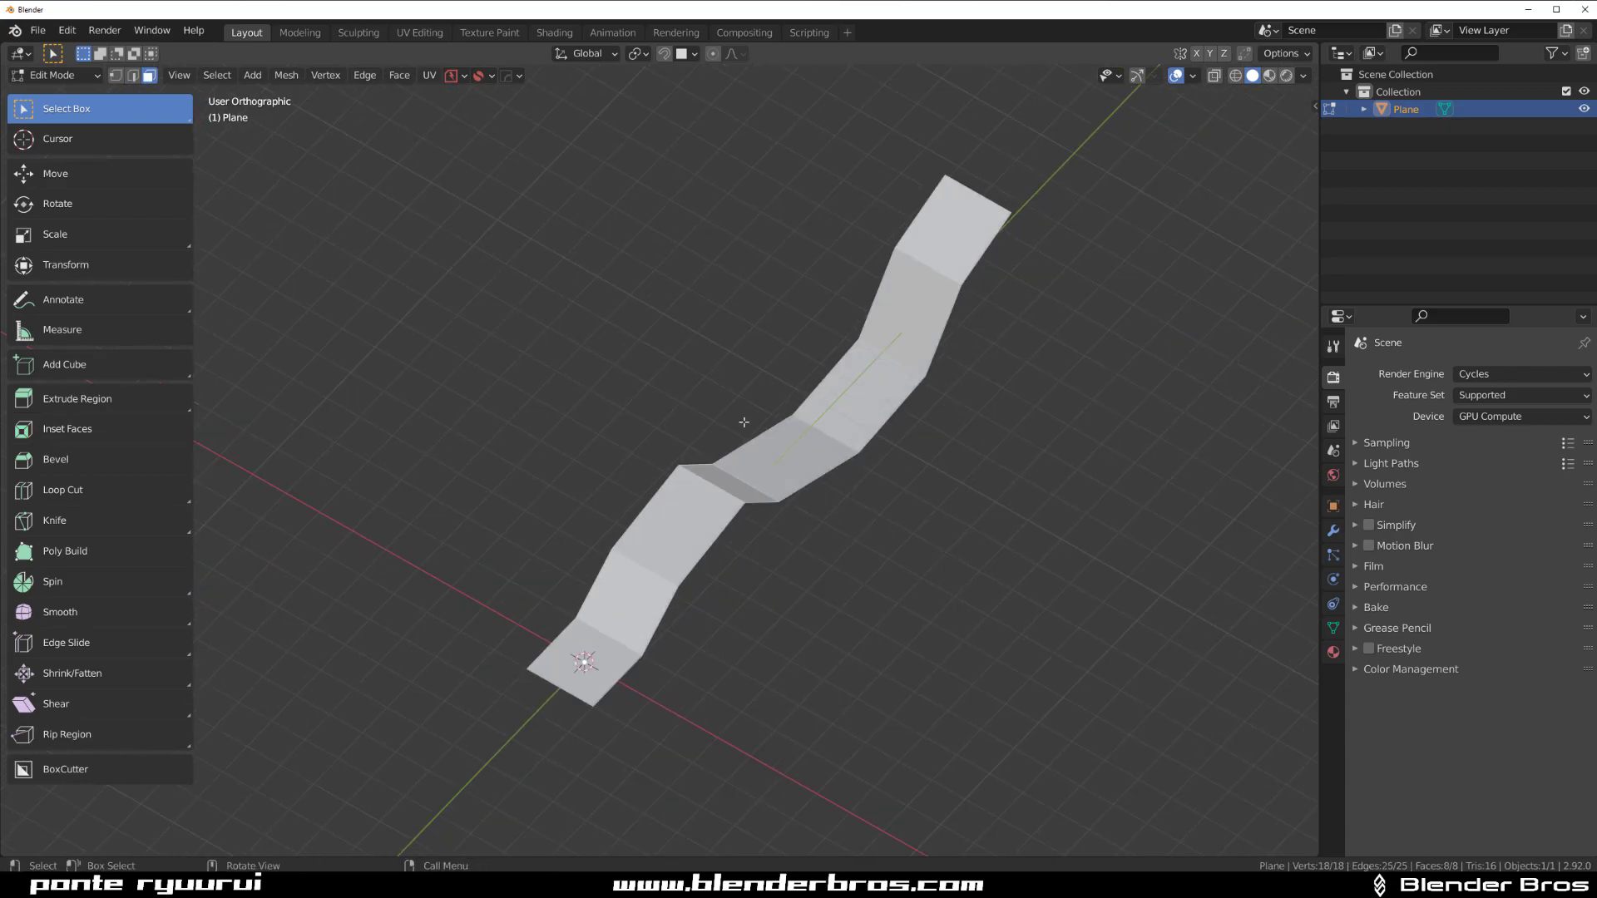
{"action": "key", "text": "KP_5"}
{"action": "middle_click_drag", "start_coordinate": [682, 422], "coordinate": [603, 338], "text": "shift"}
{"action": "middle_click_drag", "start_coordinate": [638, 407], "coordinate": [621, 357]}
{"action": "key", "text": "Tab"}
{"action": "left_click", "coordinate": [628, 426]}
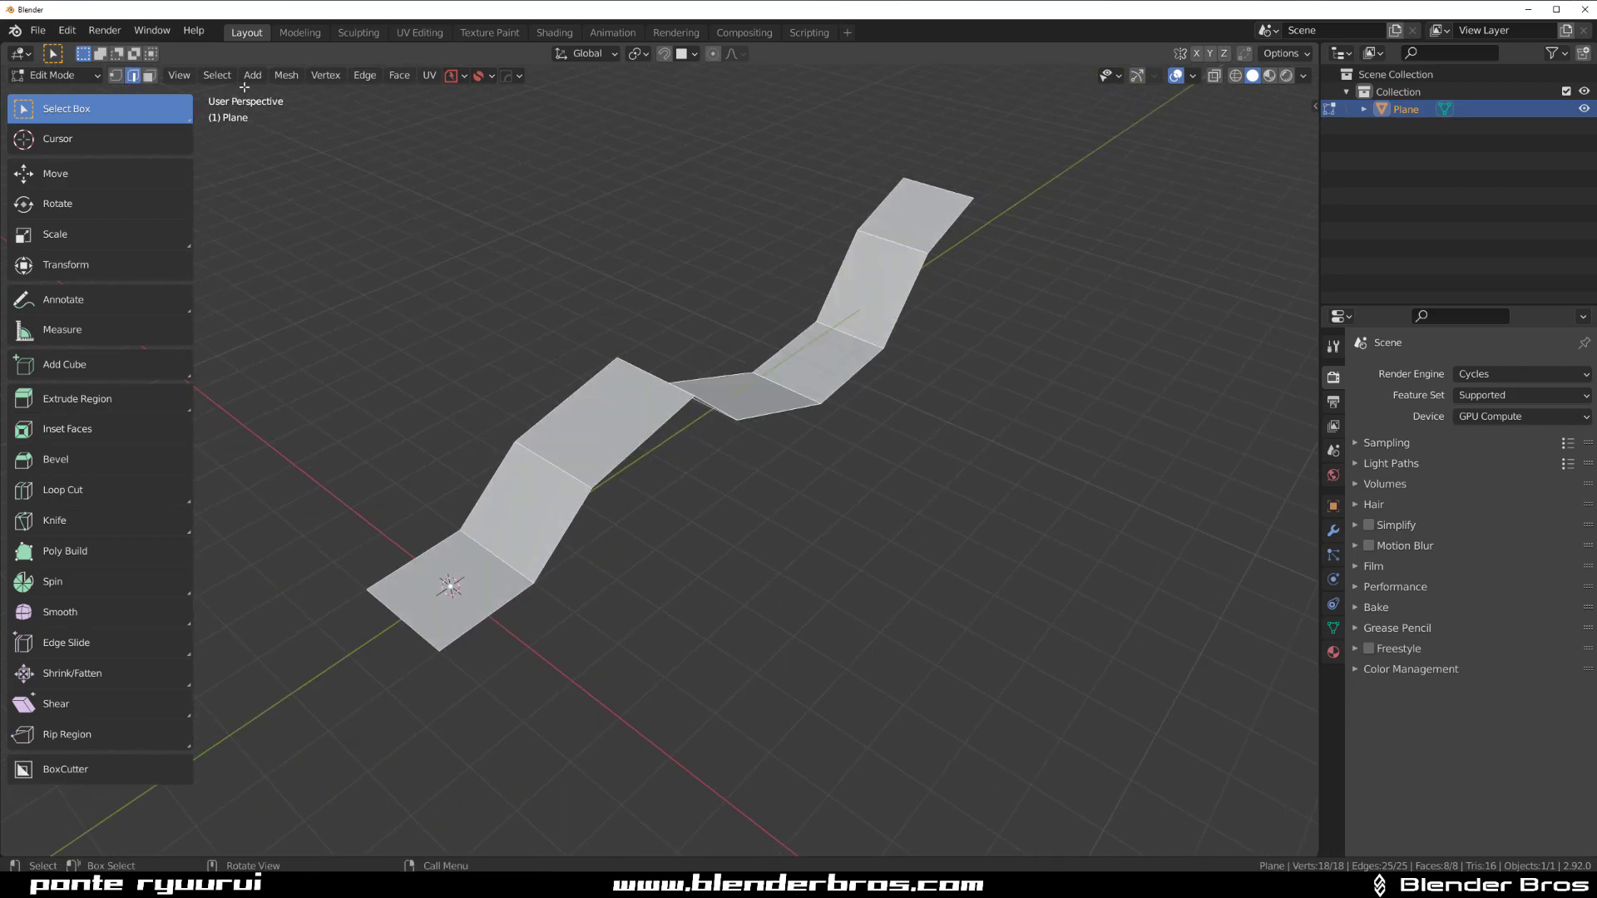
Select the boundary loop of the wavy strip and crease its edges to 1.000.
{"action": "left_click", "coordinate": [226, 77]}
{"action": "mouse_move", "coordinate": [333, 339]}
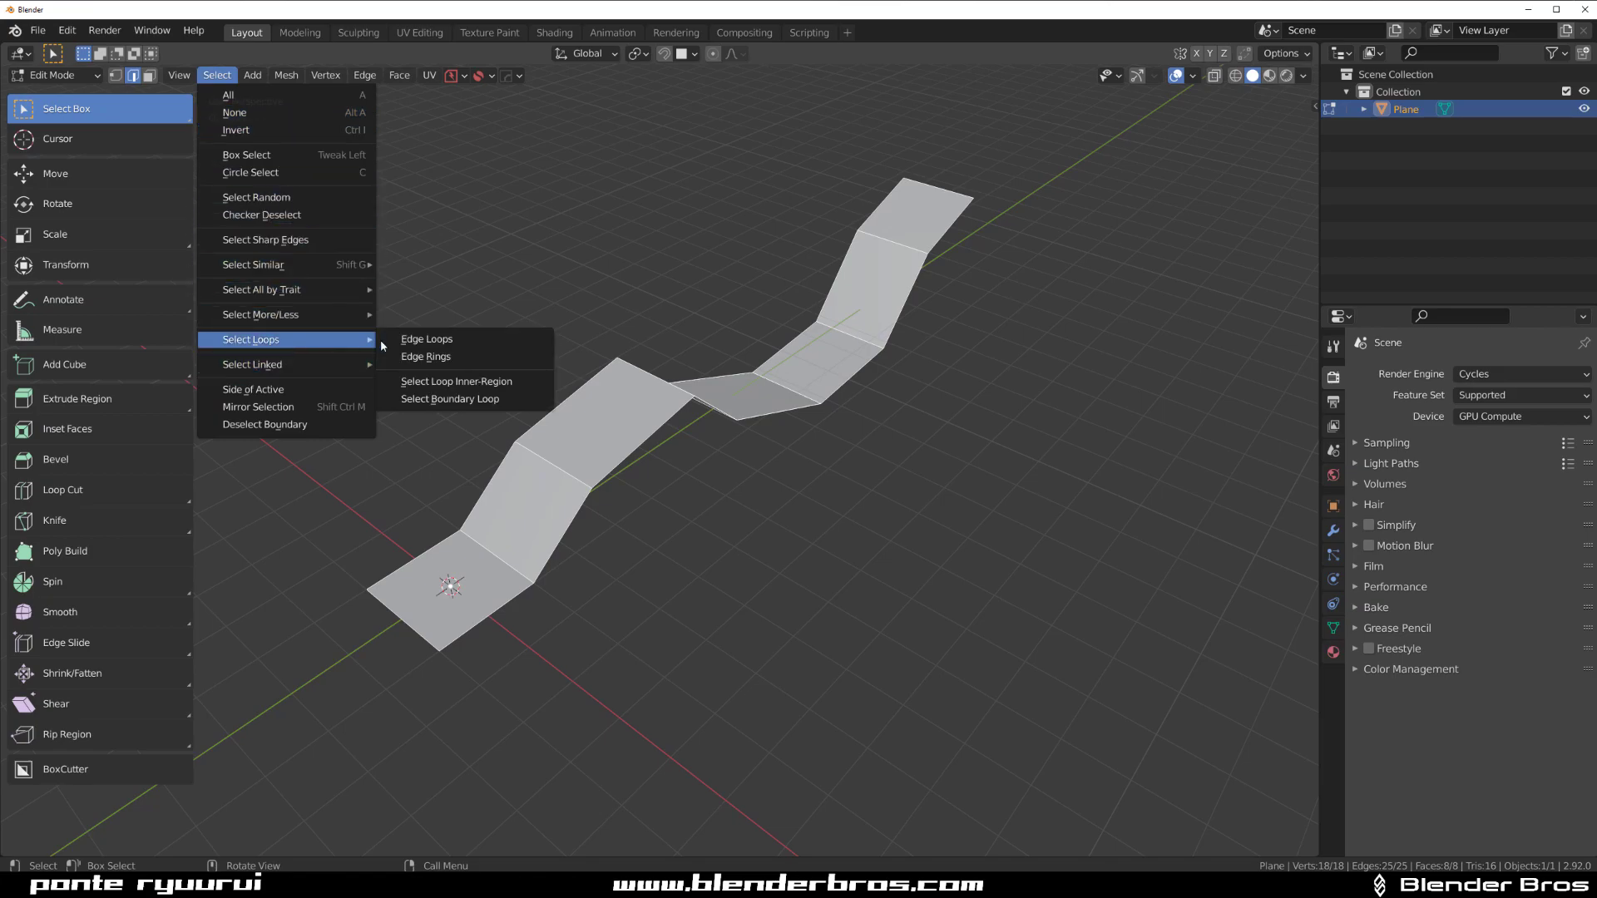
{"action": "left_click", "coordinate": [454, 400]}
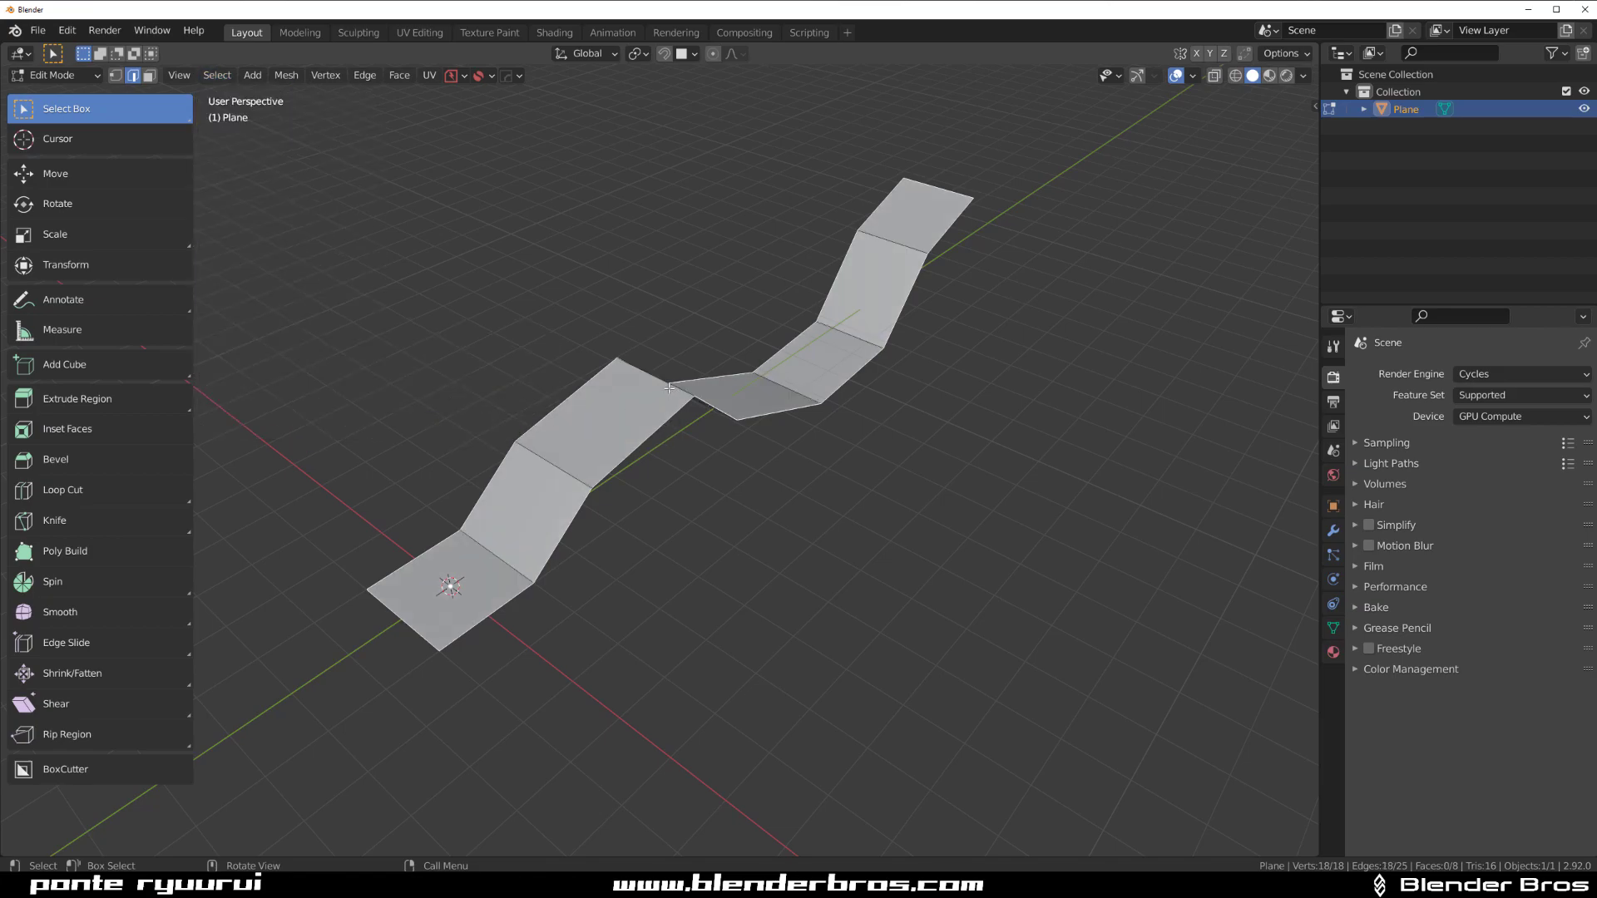
{"action": "key", "text": "ctrl+e"}
{"action": "left_click", "coordinate": [668, 388]}
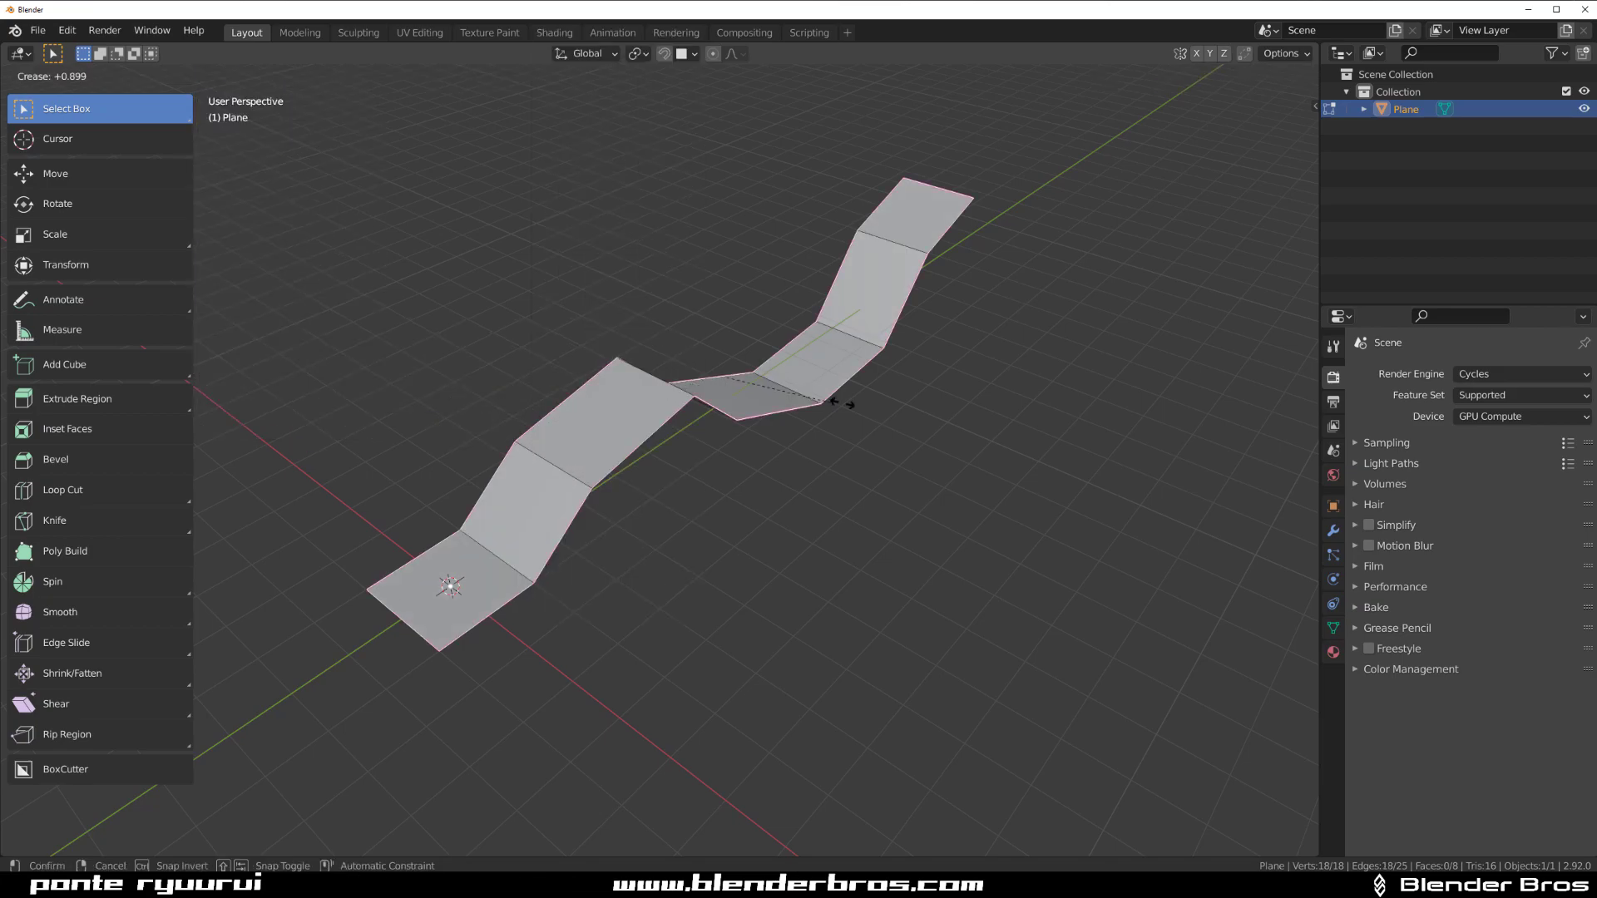
{"action": "left_click", "coordinate": [1054, 419]}
Add a Subdivision modifier to the strip in Object Mode and shade it smooth.
{"action": "key", "text": "Tab"}
{"action": "key", "text": "ctrl+2"}
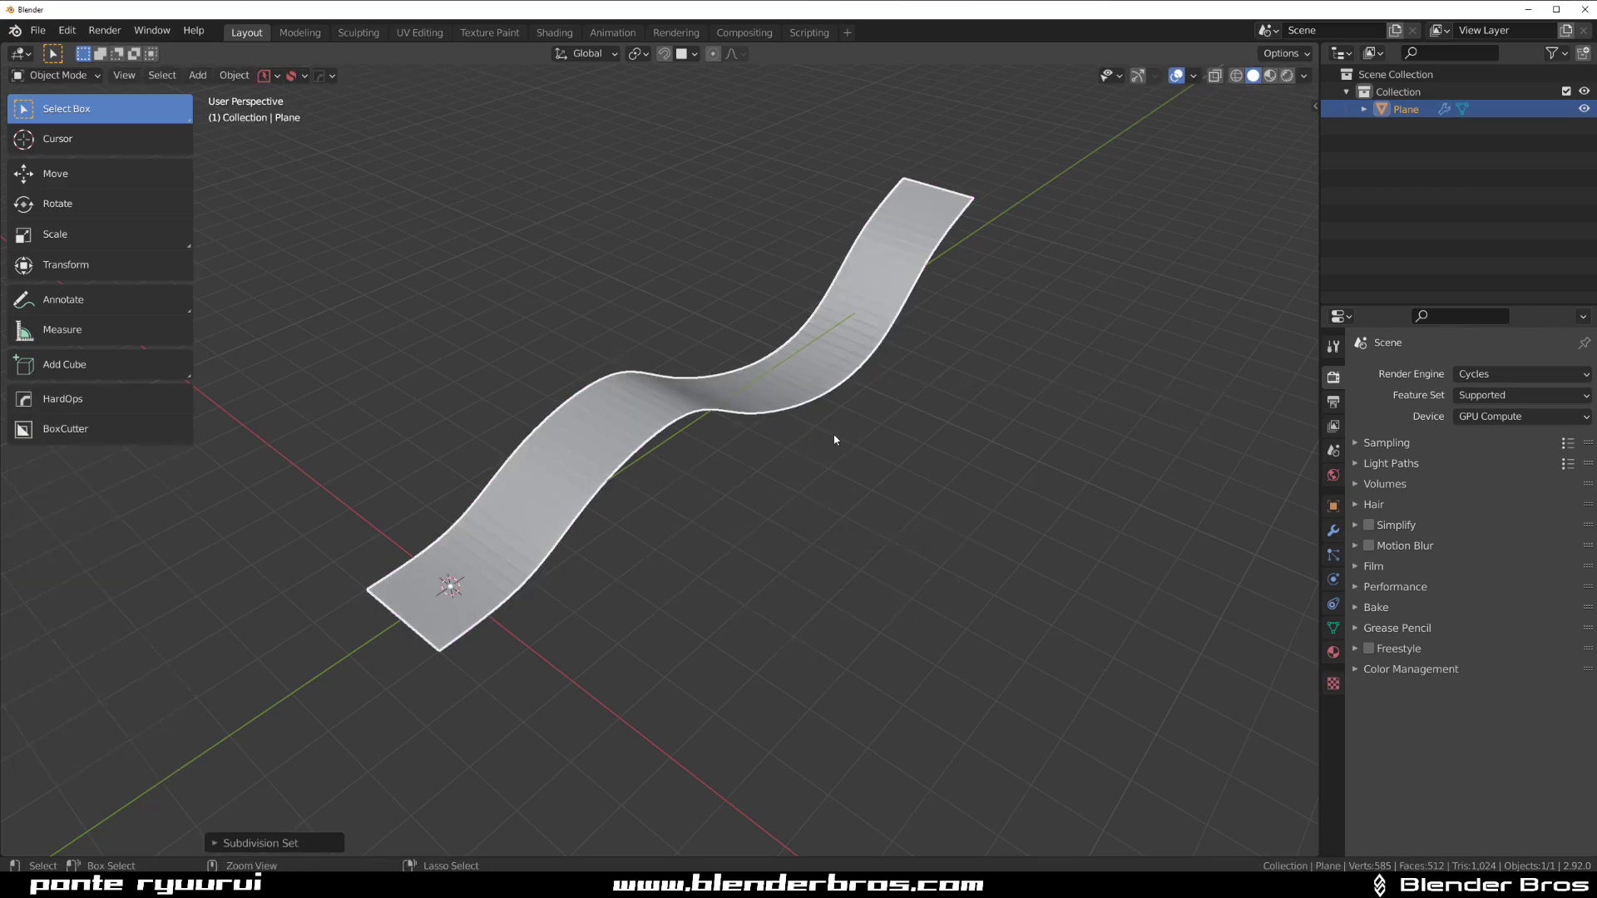
{"action": "right_click", "coordinate": [845, 451]}
{"action": "left_click", "coordinate": [845, 451]}
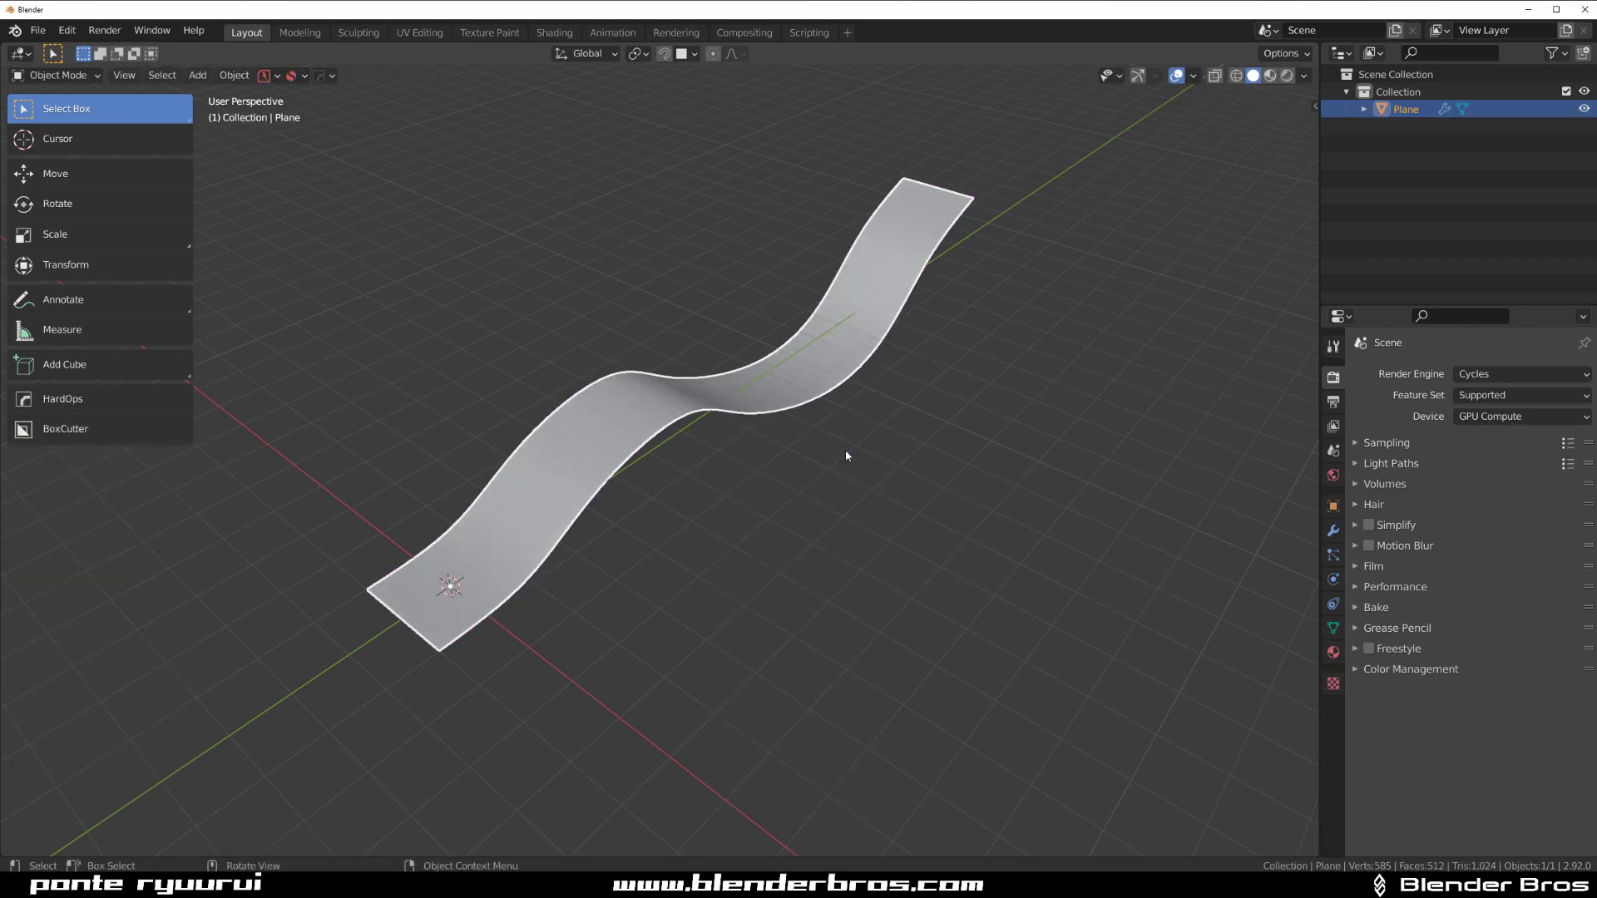
Open the Curve Array Pro add-on's settings beside the smoothed strip.
{"action": "mouse_move", "coordinate": [845, 450]}
{"action": "middle_mouse_down"}
{"action": "mouse_move", "coordinate": [730, 437]}
{"action": "mouse_move", "coordinate": [826, 467]}
{"action": "middle_mouse_up"}
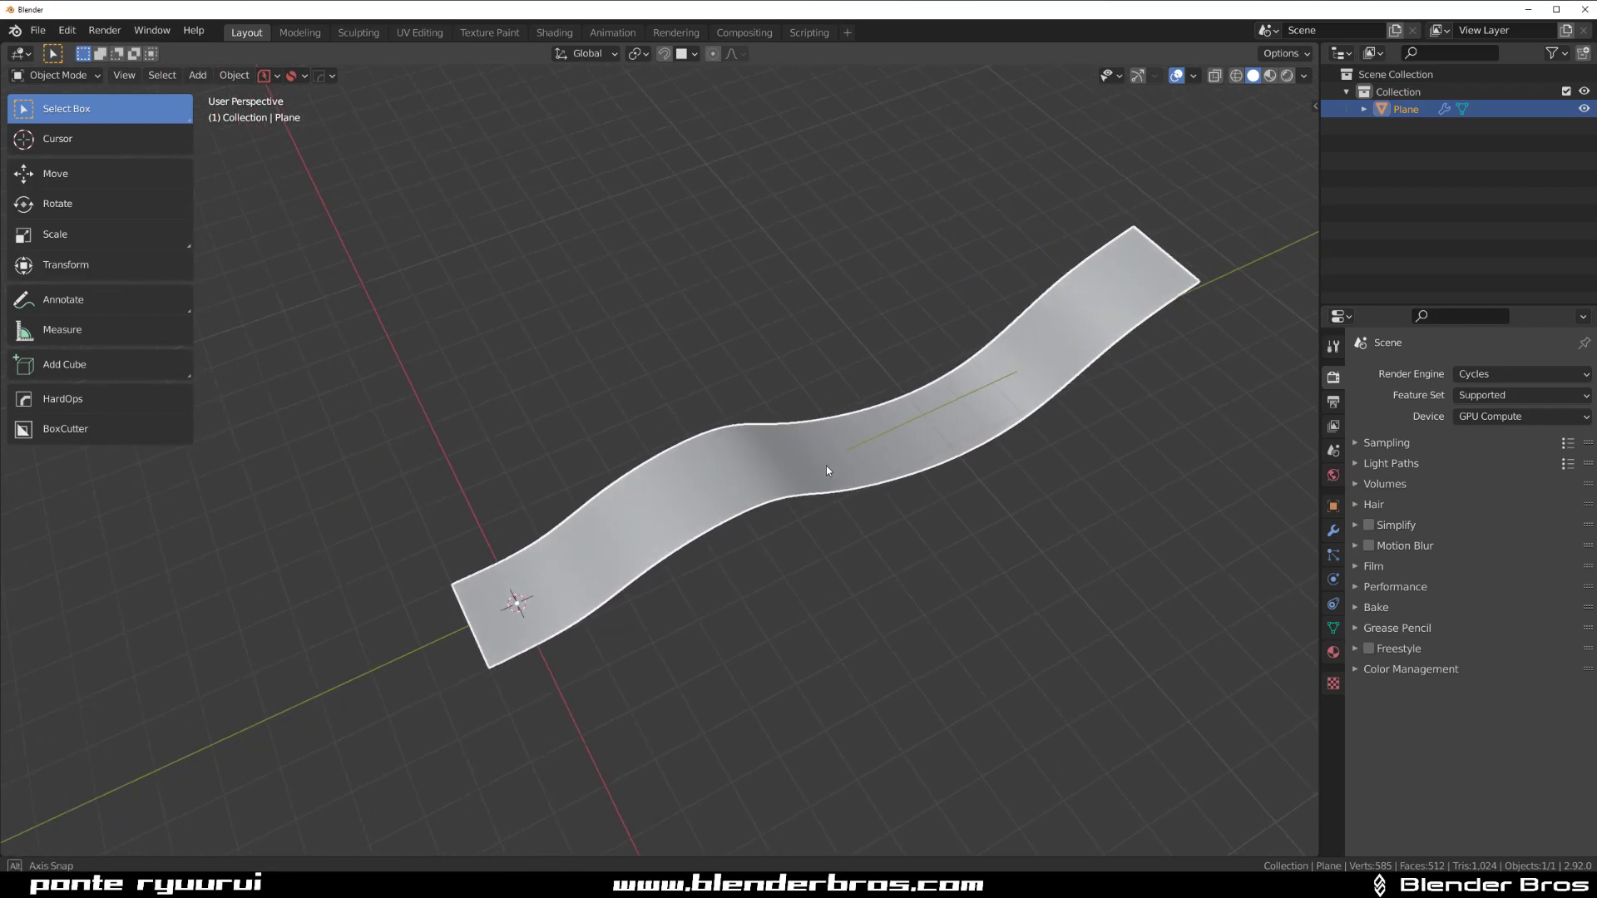
{"action": "scroll", "coordinate": [827, 466], "scroll_direction": "up", "scroll_amount": 3}
{"action": "scroll", "coordinate": [980, 462], "scroll_direction": "down", "scroll_amount": 1}
{"action": "key", "text": "n"}
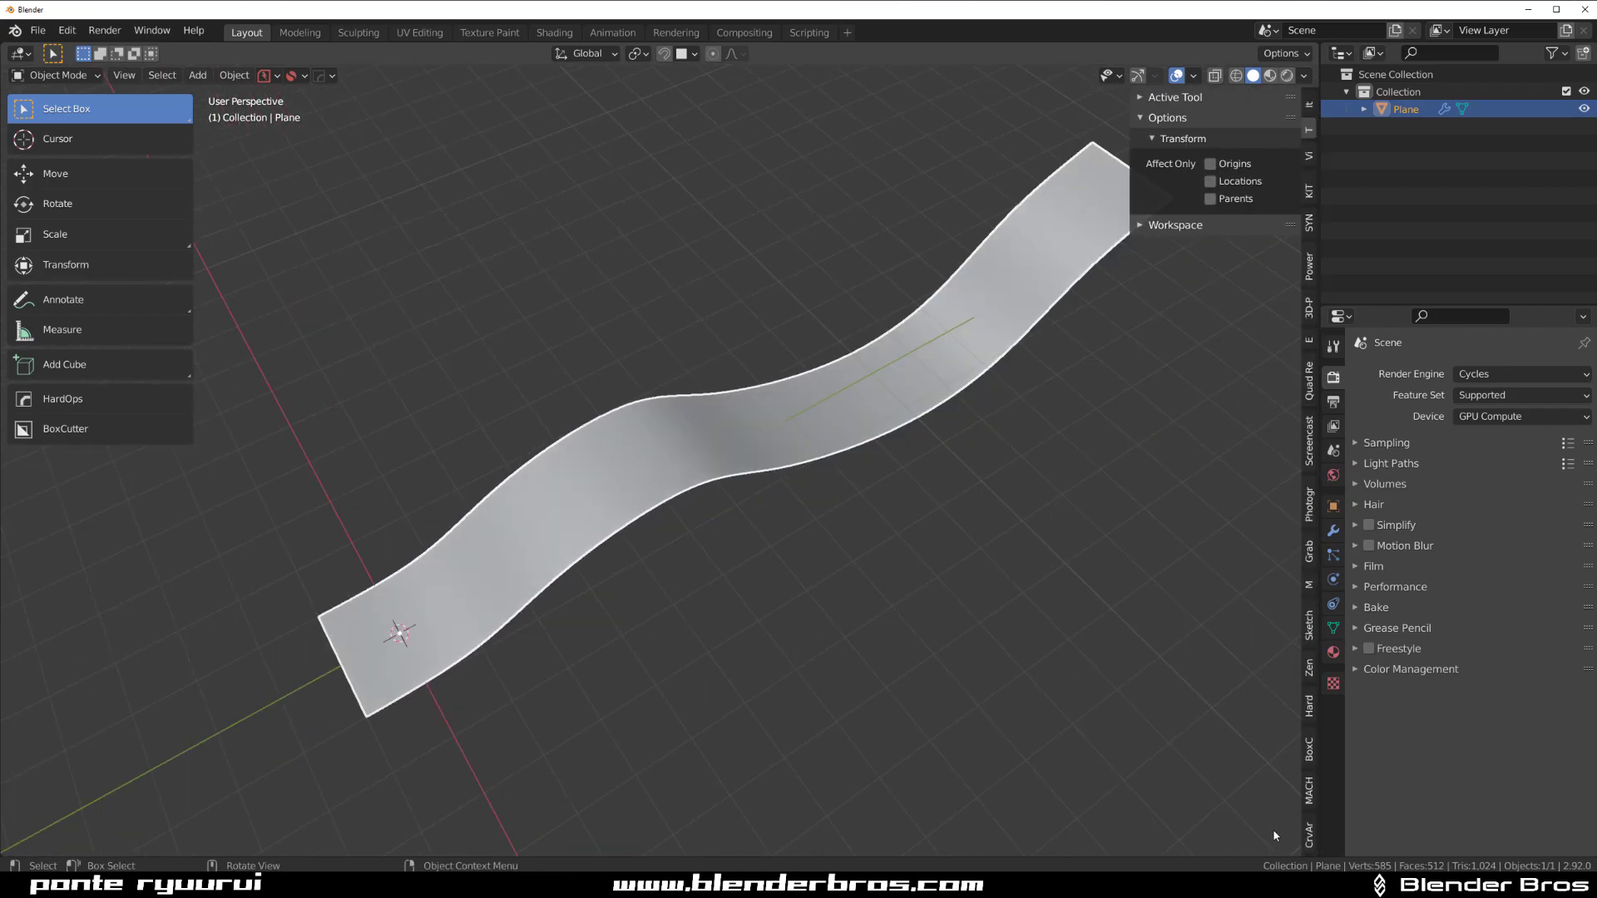
{"action": "left_click", "coordinate": [1309, 834]}
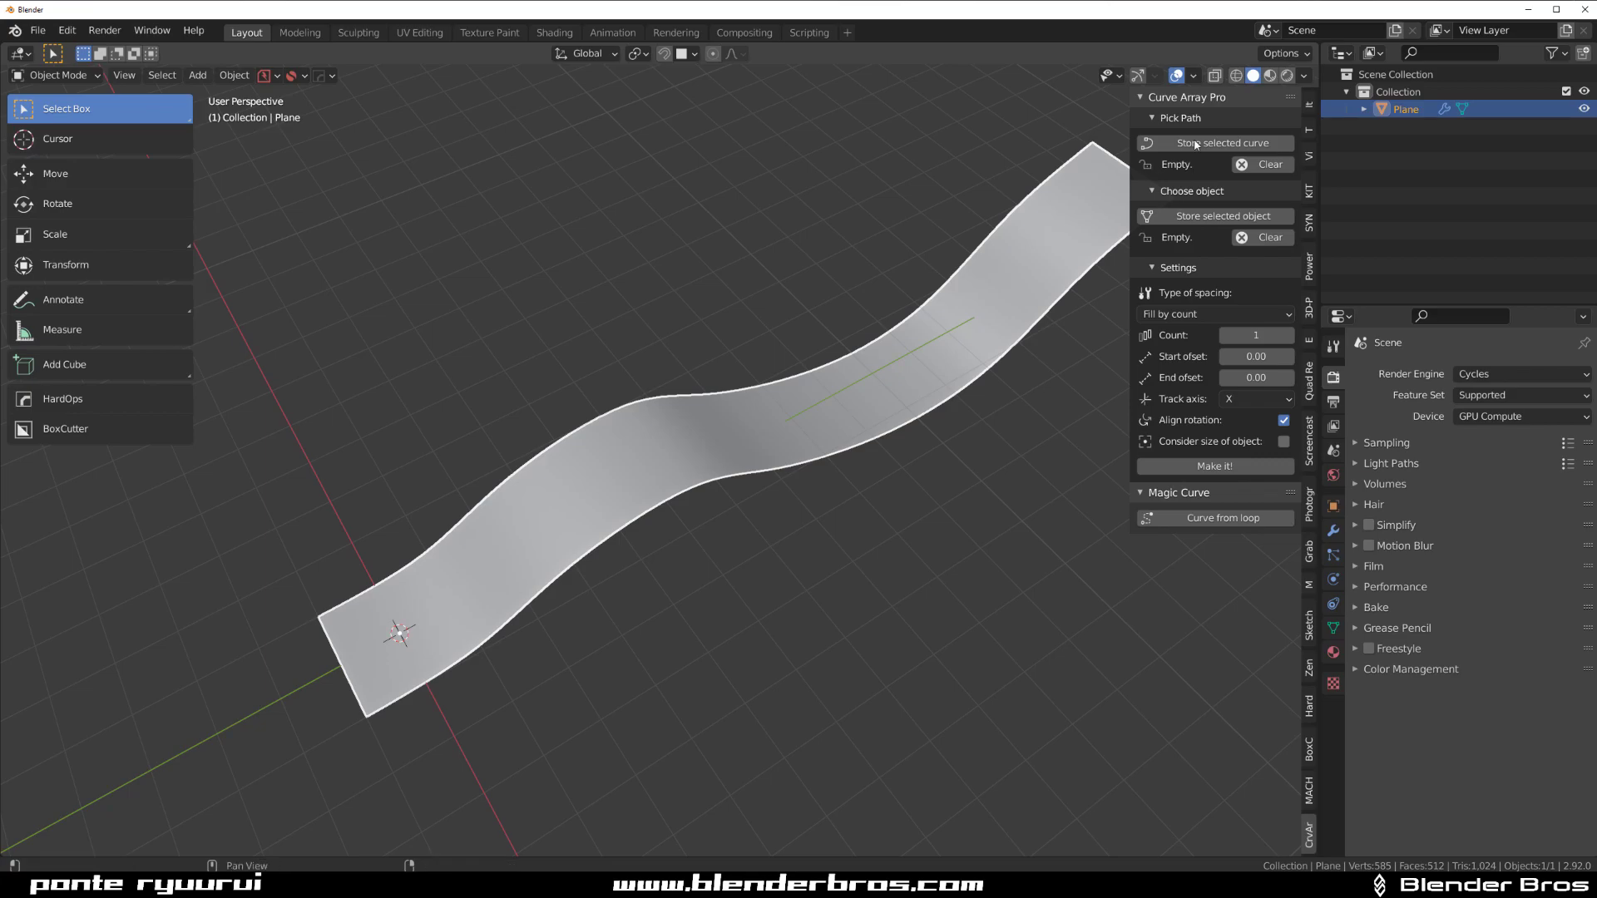
{"action": "scroll", "coordinate": [770, 382], "scroll_direction": "down", "scroll_amount": 1}
{"action": "middle_click_drag", "start_coordinate": [770, 382], "coordinate": [717, 345]}
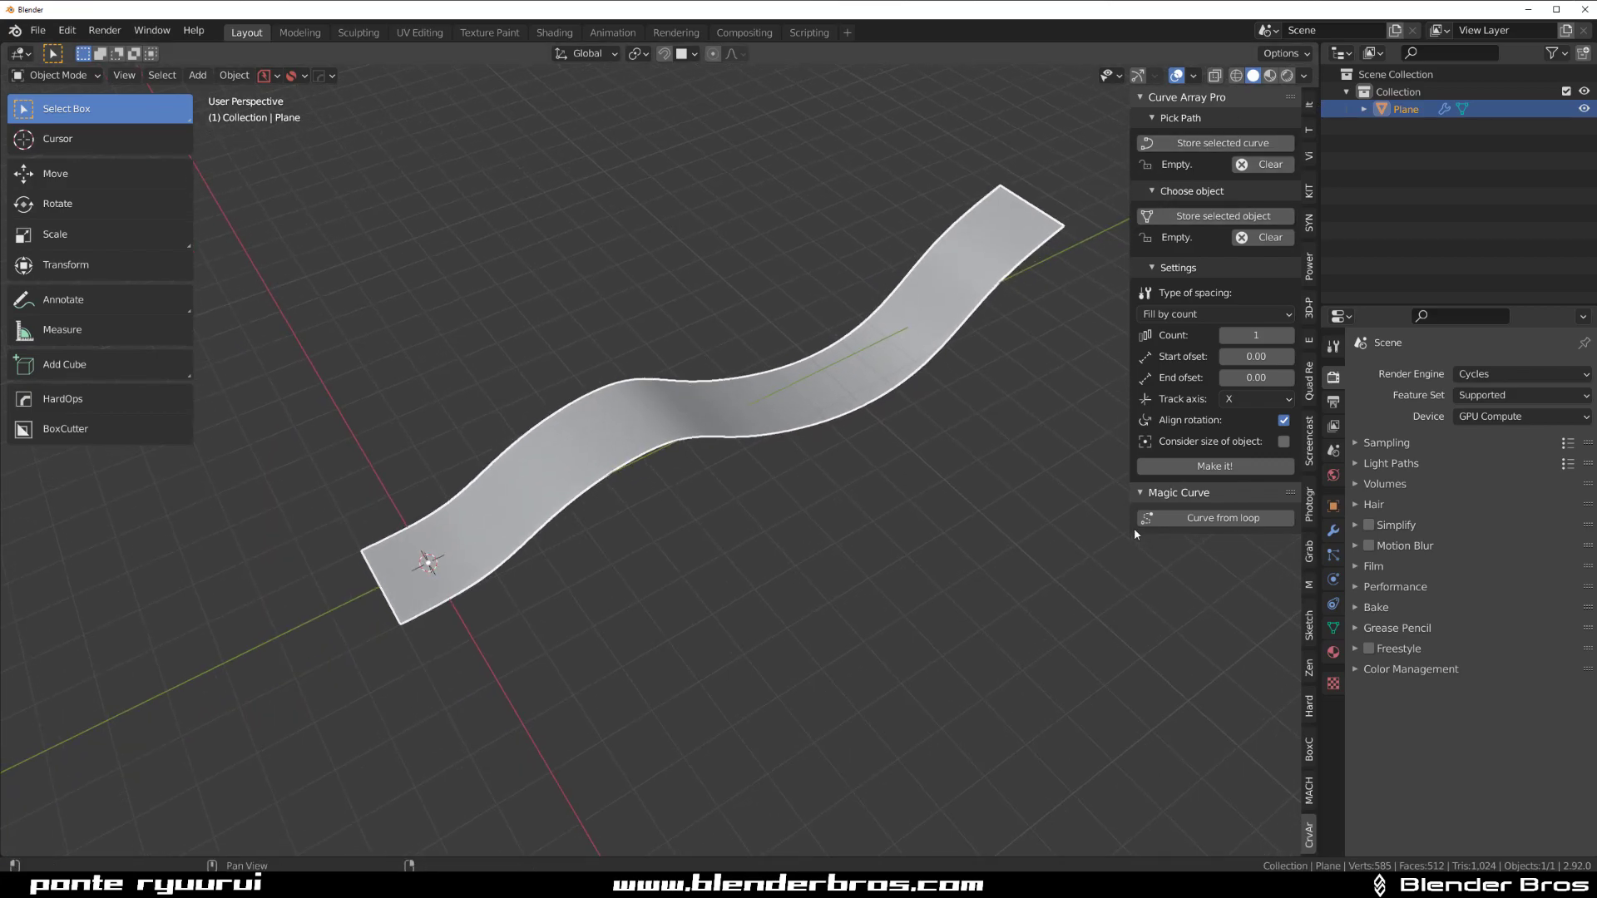
Apply the strip's Subdivision modifier so the smooth shape becomes real mesh geometry.
{"action": "middle_click_drag", "start_coordinate": [727, 442], "coordinate": [874, 357]}
{"action": "key", "text": "Tab"}
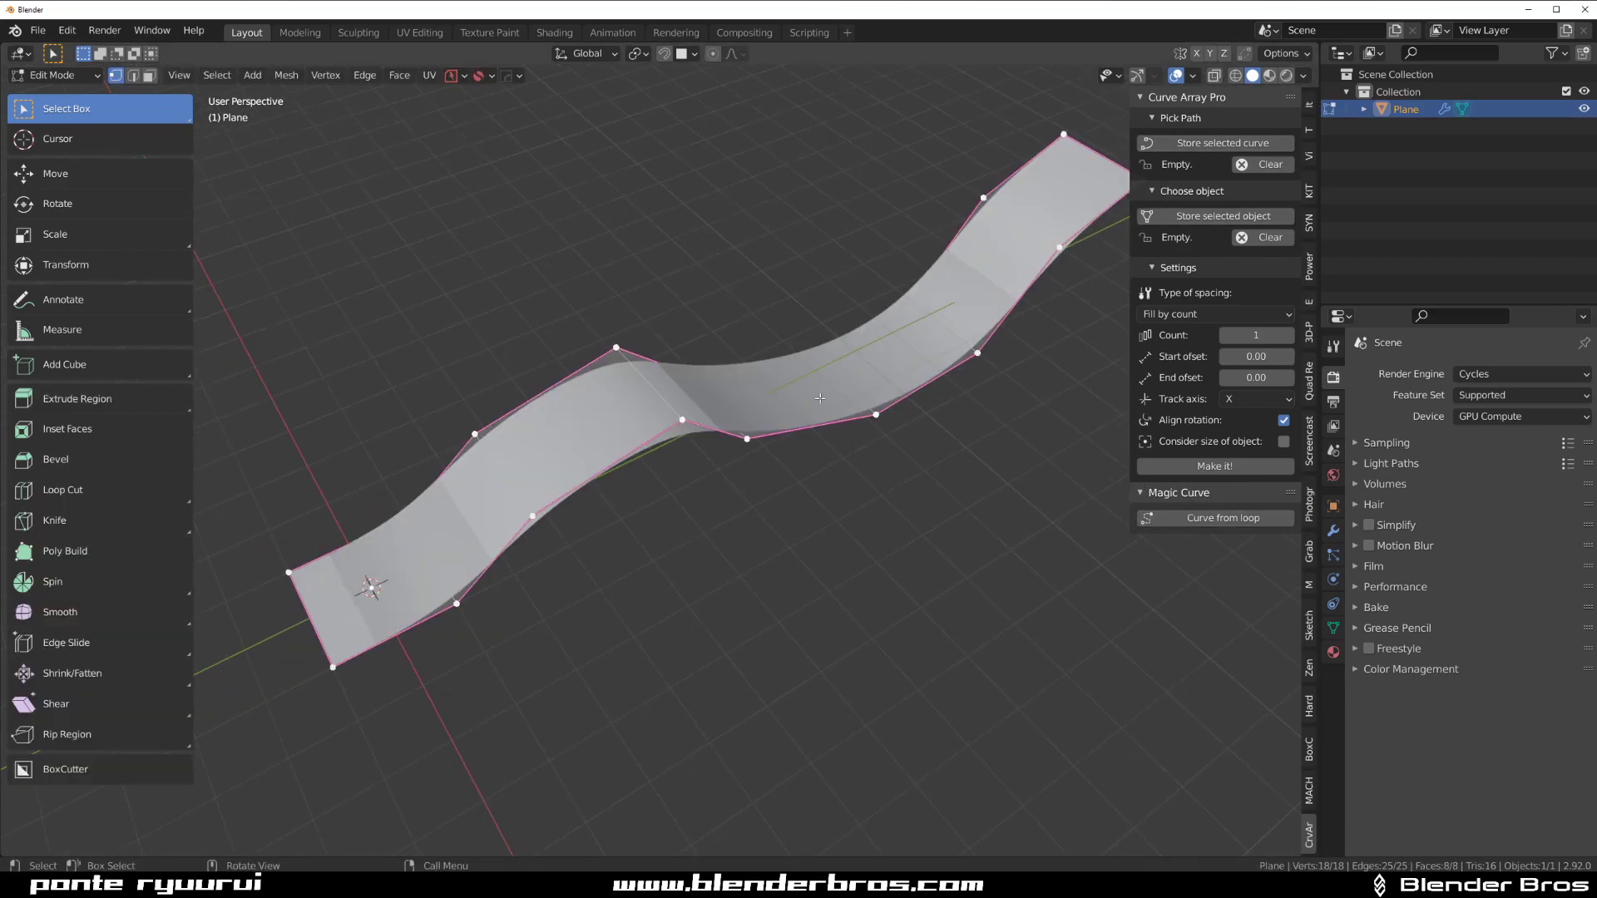
{"action": "scroll", "coordinate": [805, 339], "scroll_direction": "up", "scroll_amount": 1}
{"action": "key", "text": "Tab"}
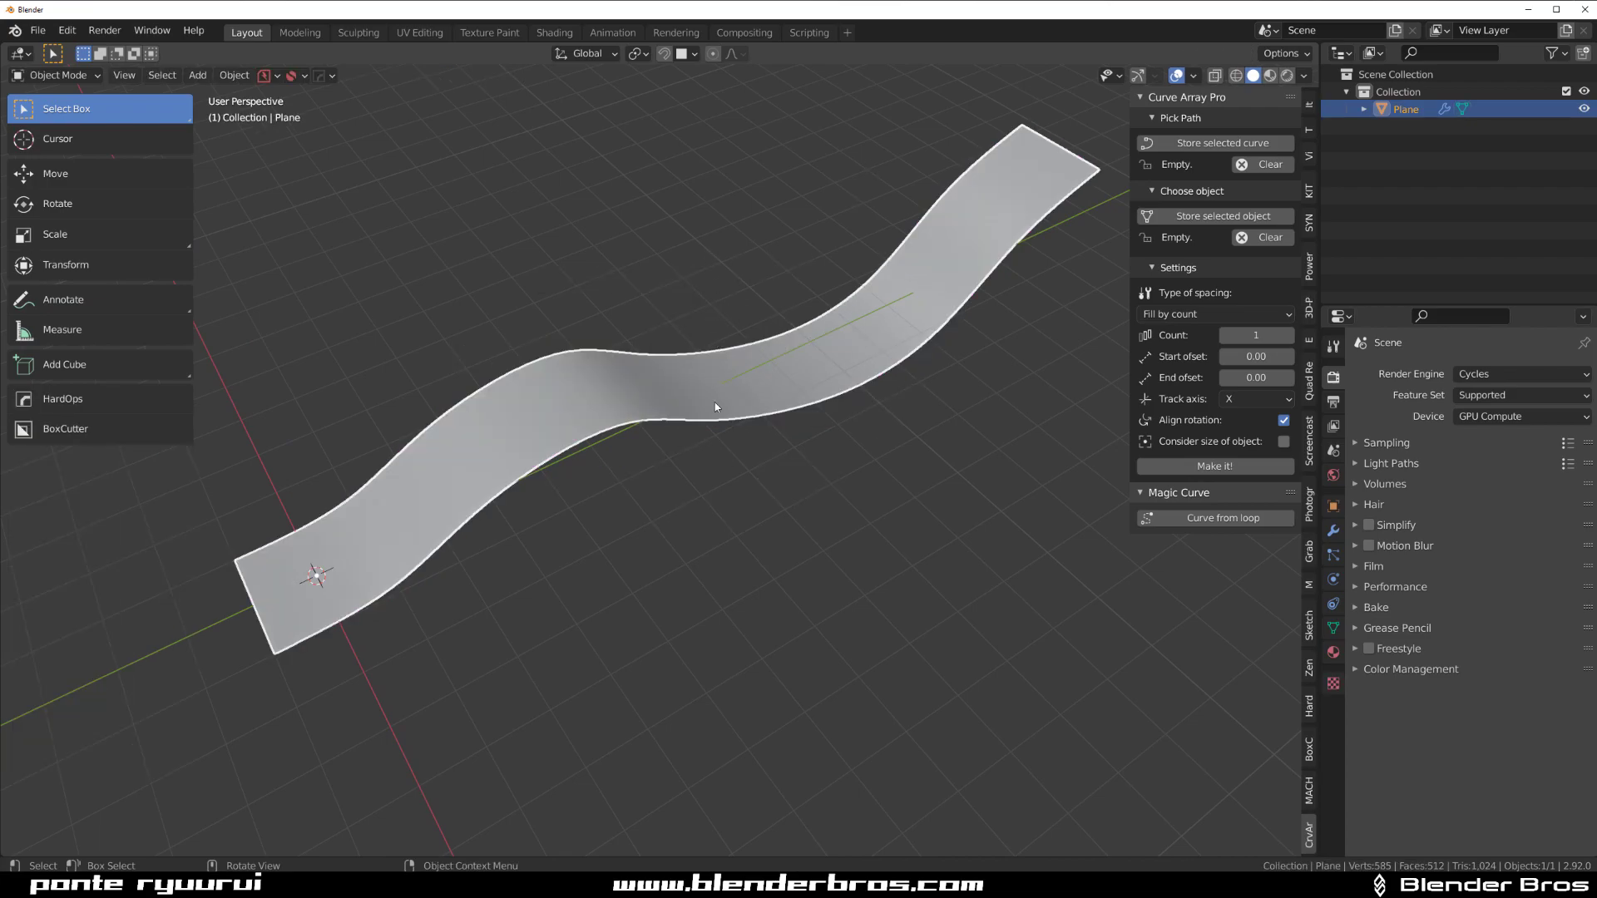
{"action": "key", "text": "ctrl+a"}
{"action": "left_click", "coordinate": [753, 398]}
Select the strip's full lengthwise centre edge loop, including its end vertex, and create a curve from that loop.
{"action": "key", "text": "Tab"}
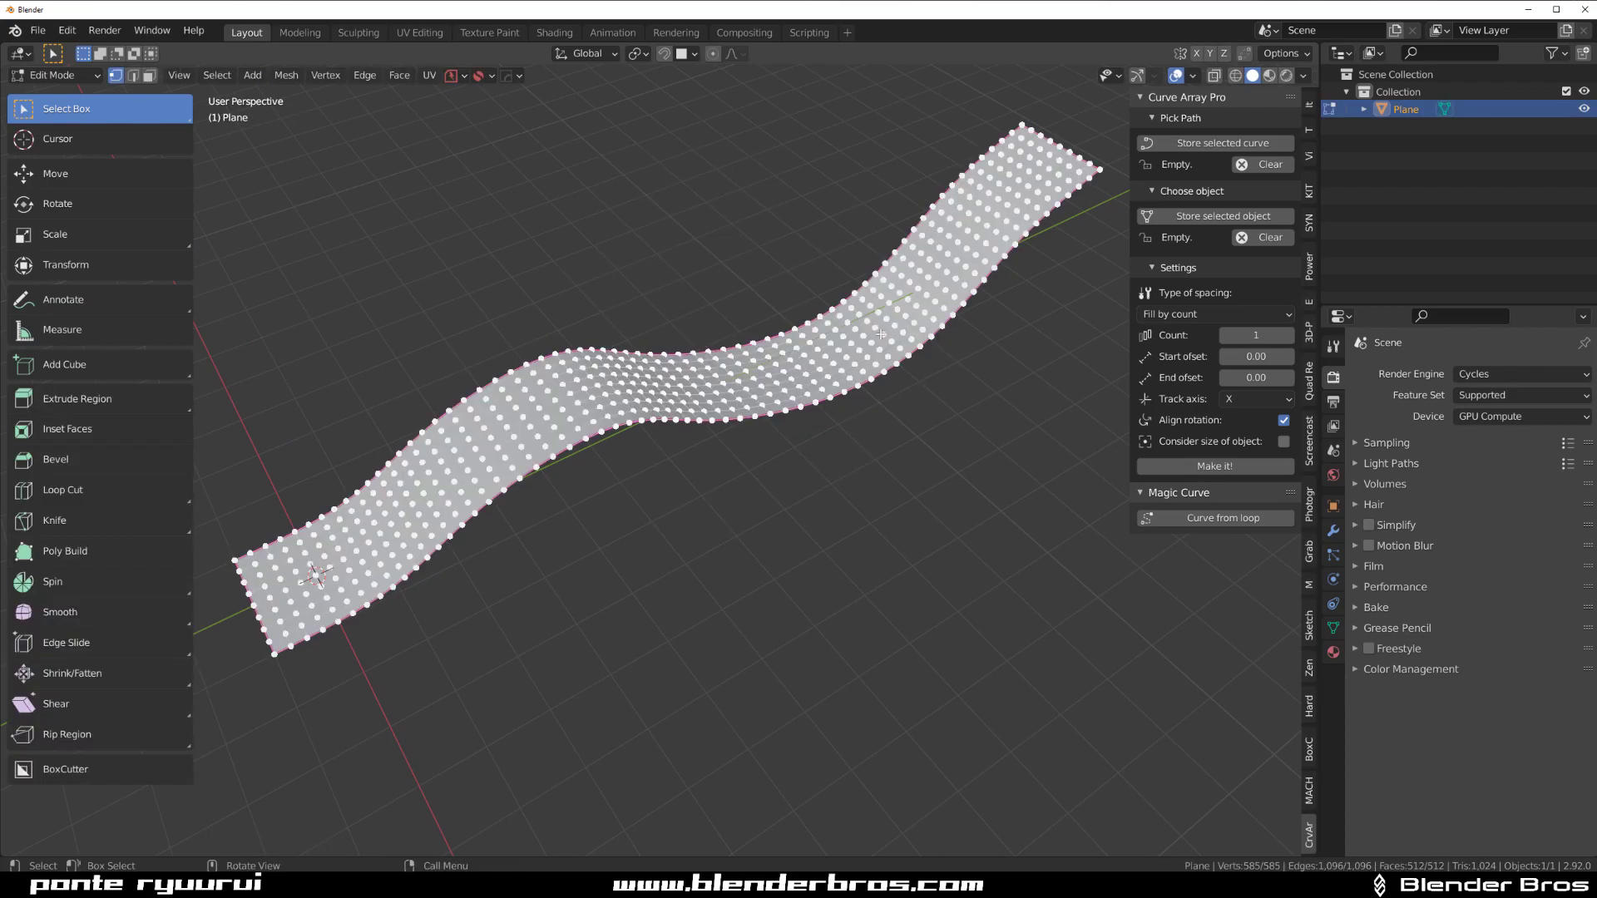
{"action": "middle_click_drag", "start_coordinate": [751, 399], "coordinate": [803, 309]}
{"action": "left_click", "coordinate": [802, 349], "text": "alt"}
{"action": "middle_click_drag", "start_coordinate": [661, 345], "coordinate": [703, 532]}
{"action": "key", "text": "1"}
{"action": "scroll", "coordinate": [699, 537], "scroll_direction": "up", "scroll_amount": 4}
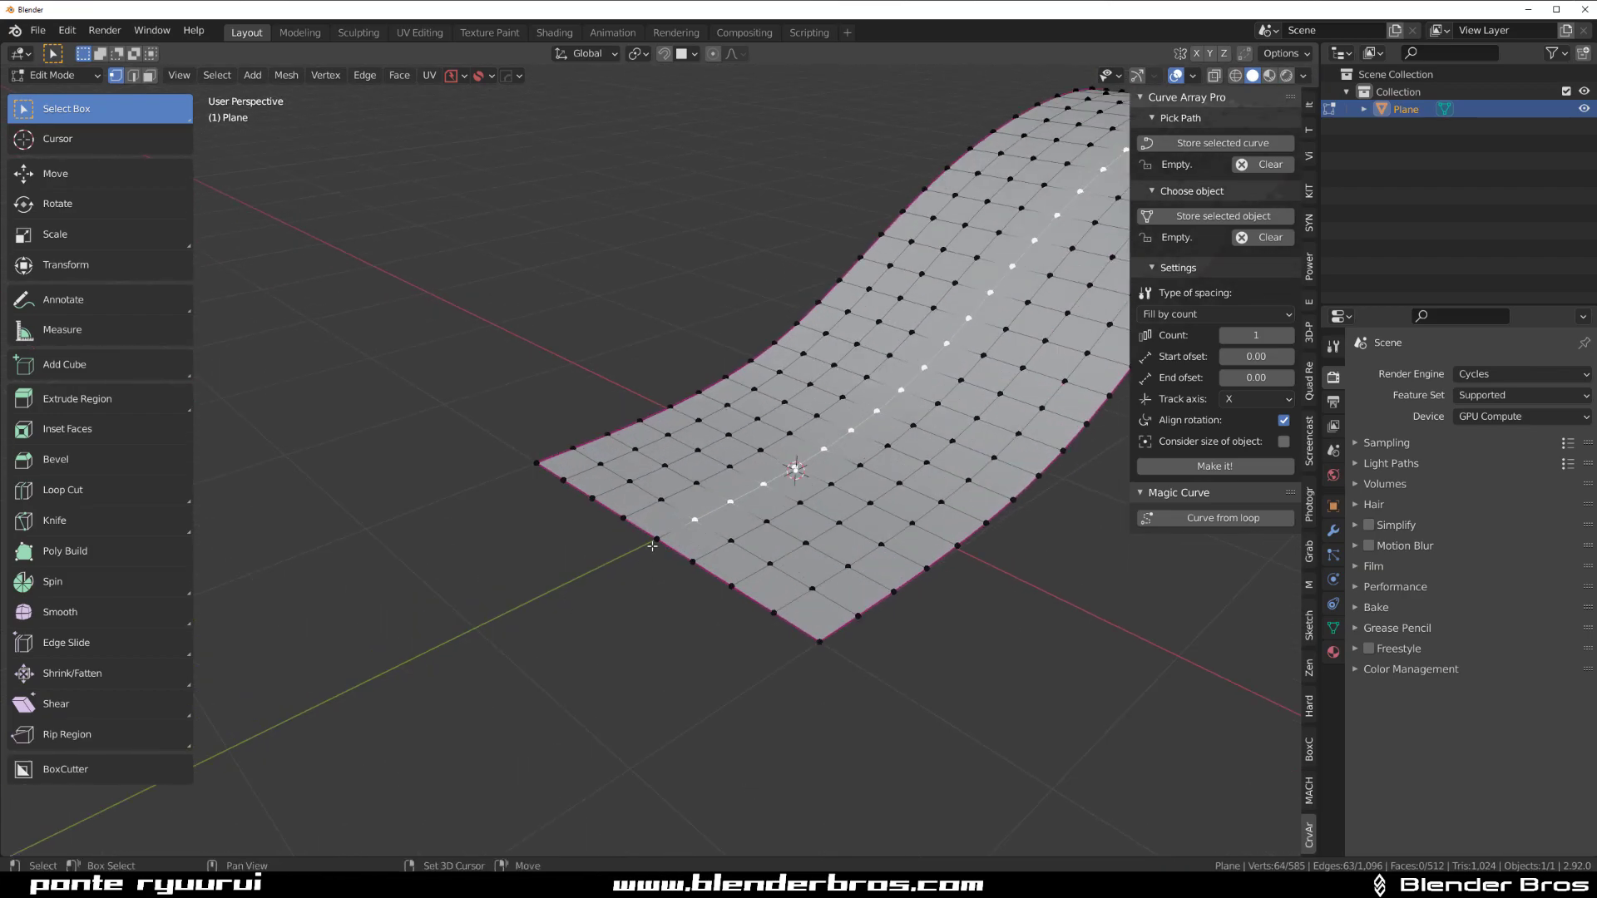
{"action": "scroll", "coordinate": [643, 541], "scroll_direction": "down", "scroll_amount": 3}
{"action": "middle_click_drag", "start_coordinate": [643, 541], "coordinate": [959, 520]}
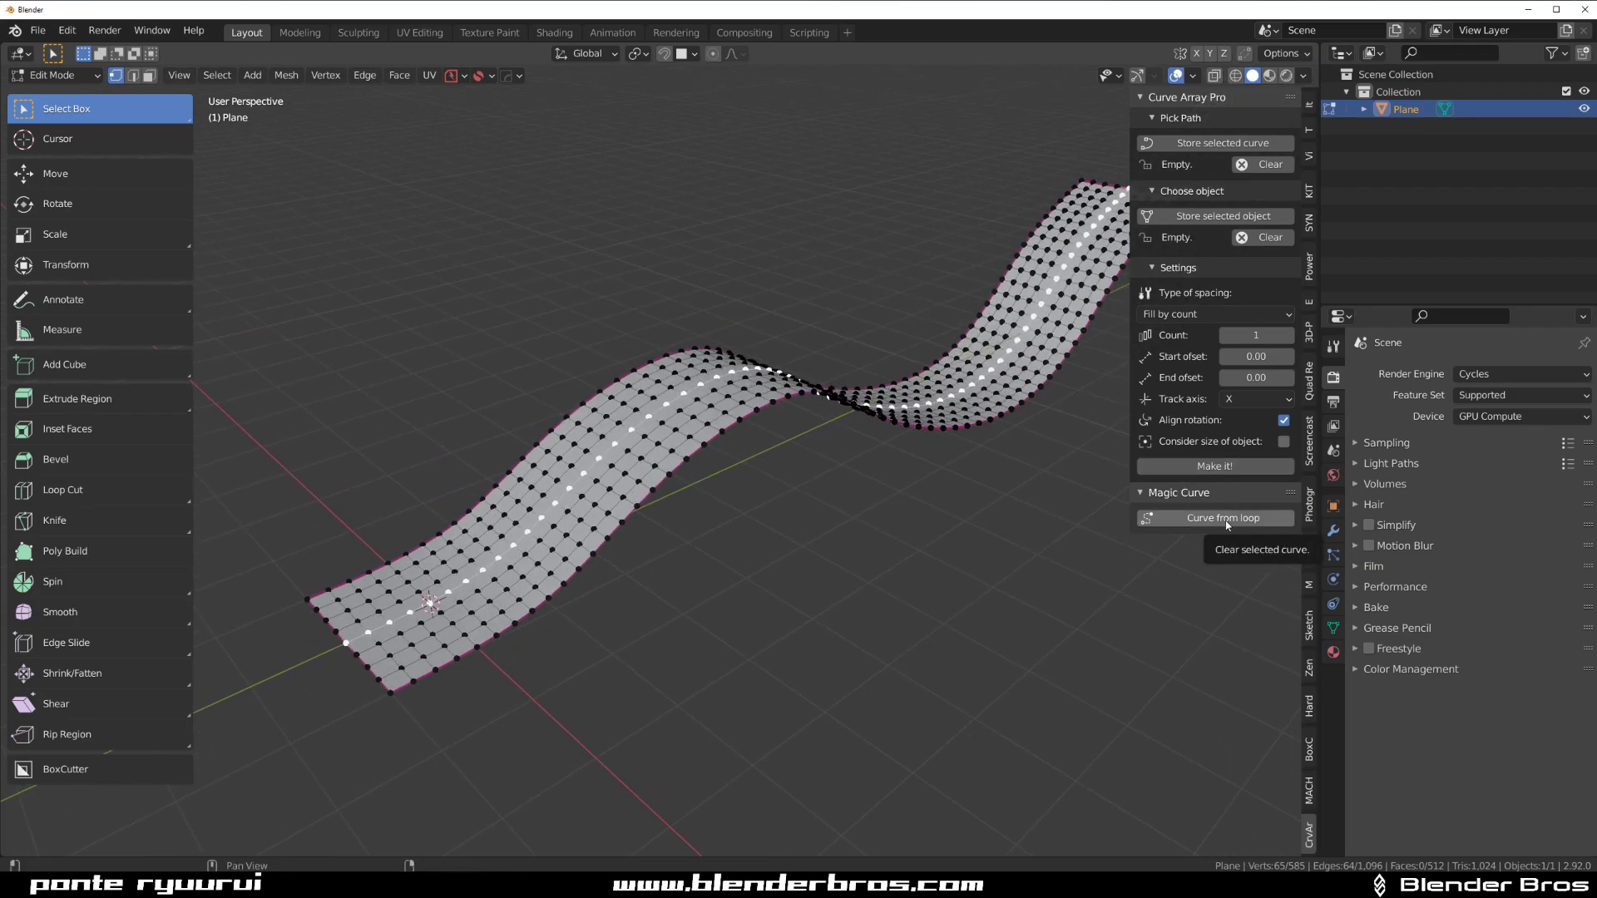
{"action": "left_click", "coordinate": [1227, 526]}
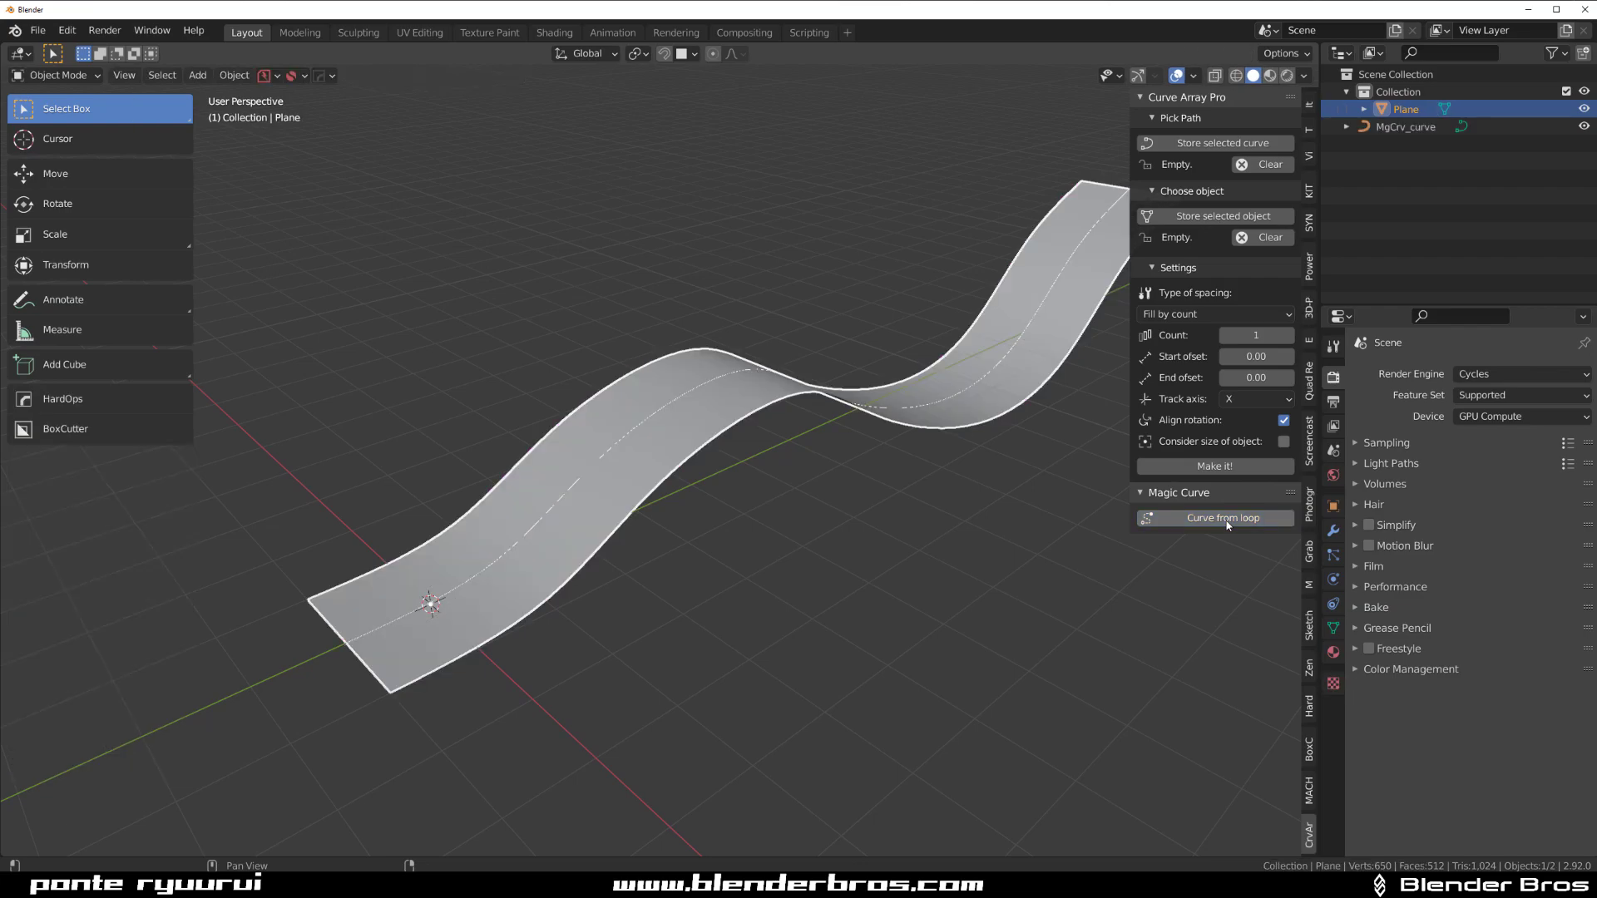
Select the generated centre curve and examine it by temporarily moving it off the strip and checking it in Edit Mode.
{"action": "left_click", "coordinate": [675, 401]}
{"action": "key", "text": "g"}
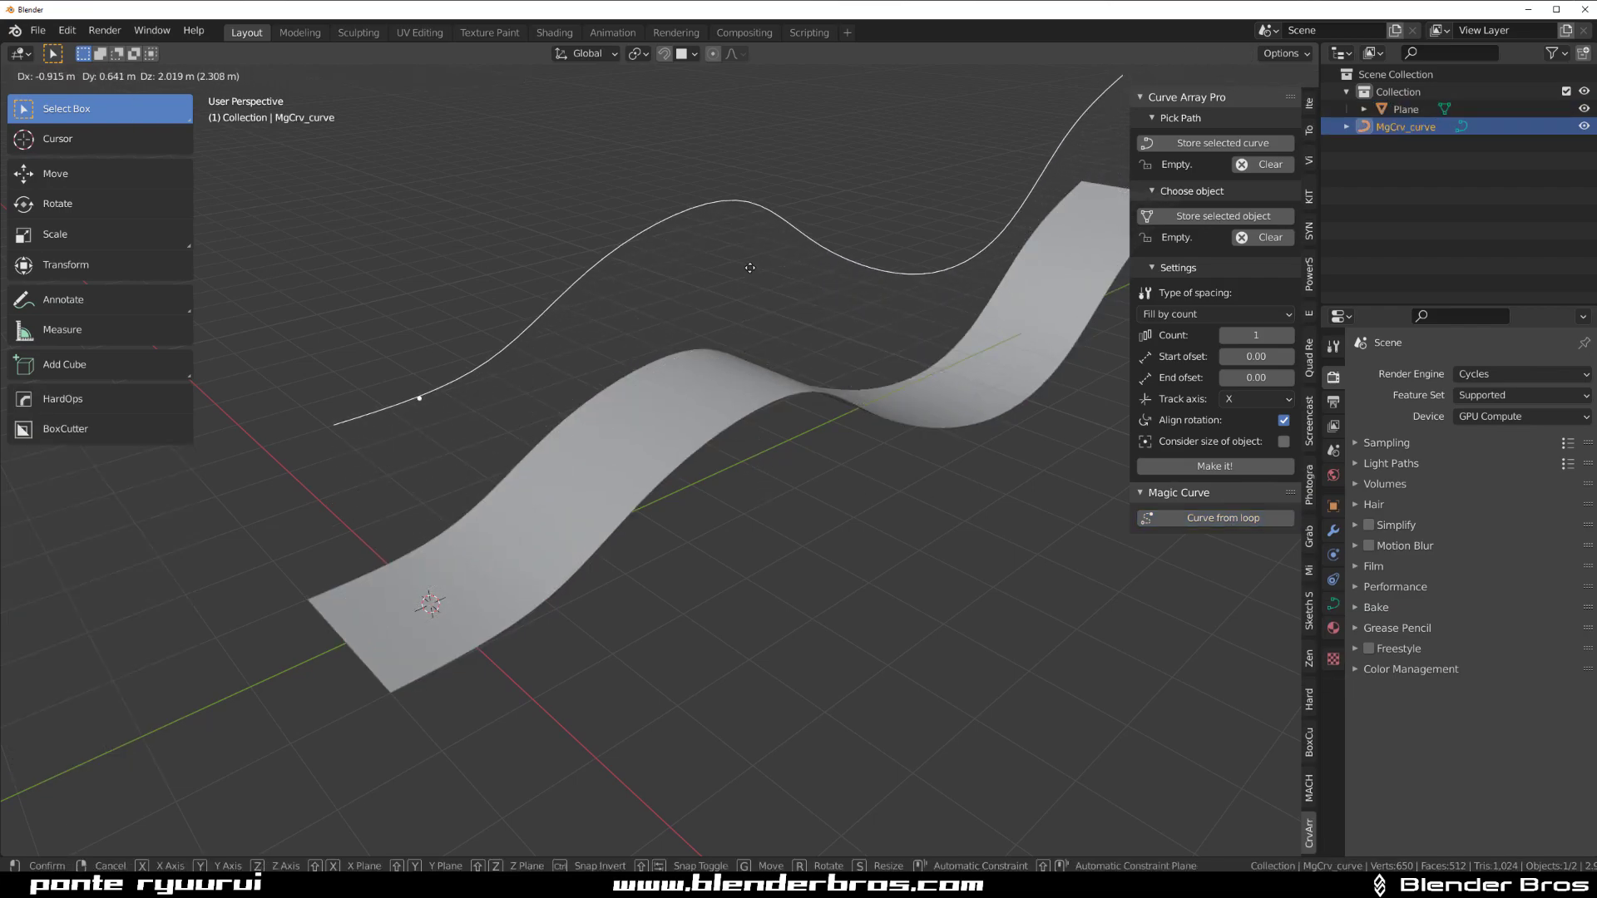
{"action": "key", "text": "Escape"}
{"action": "key", "text": "Tab"}
{"action": "key", "text": "Tab"}
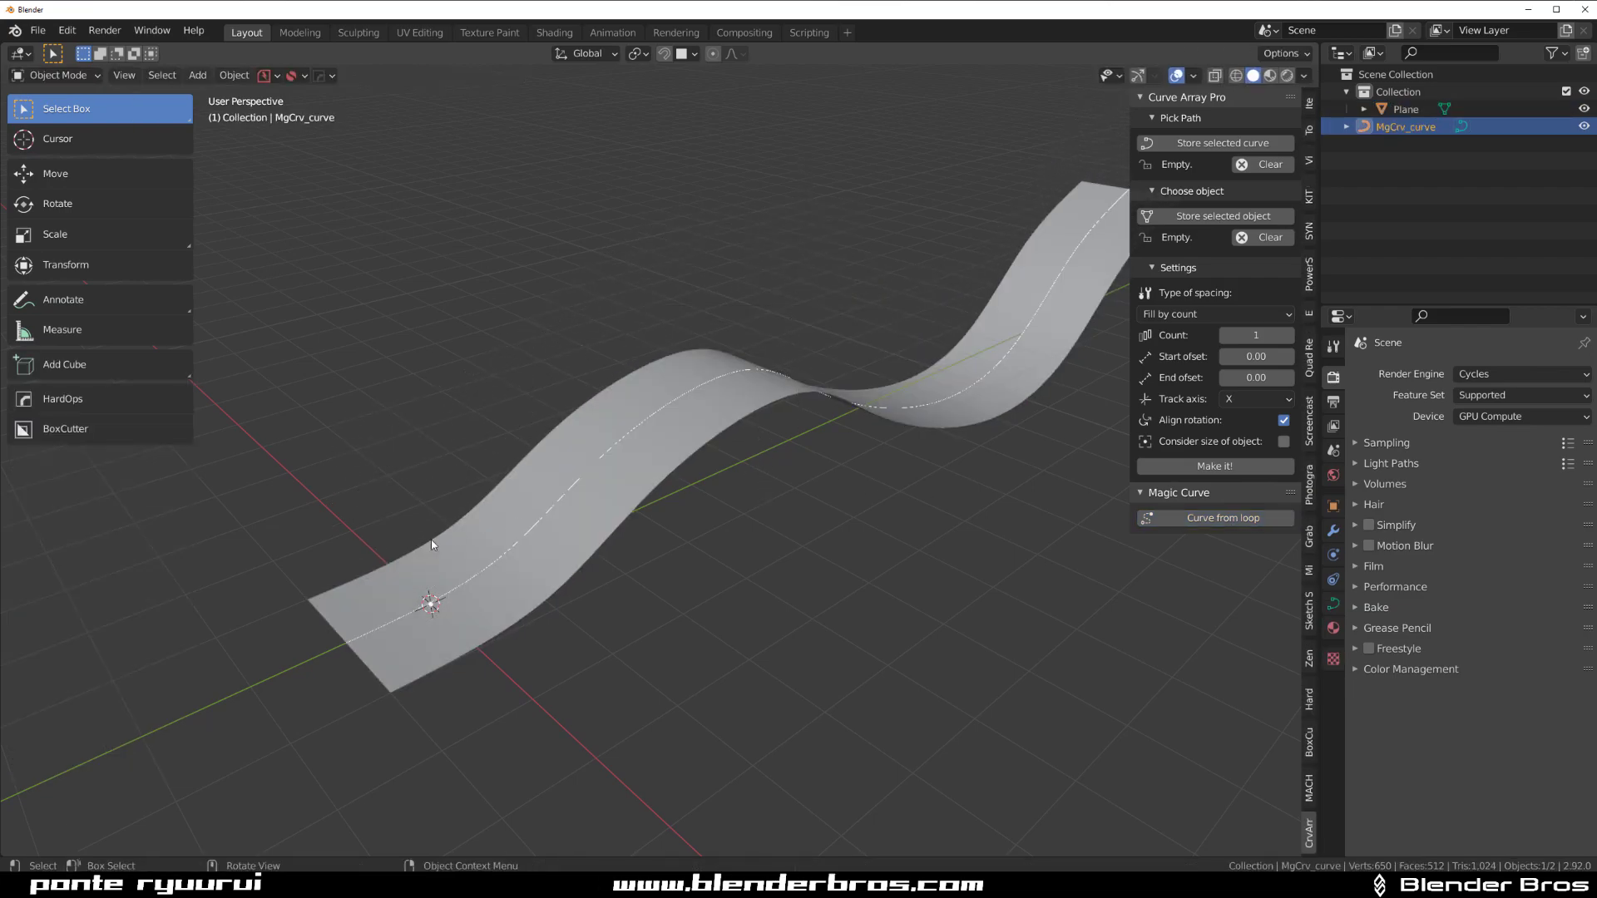
{"action": "middle_click_drag", "start_coordinate": [851, 431], "coordinate": [760, 471]}
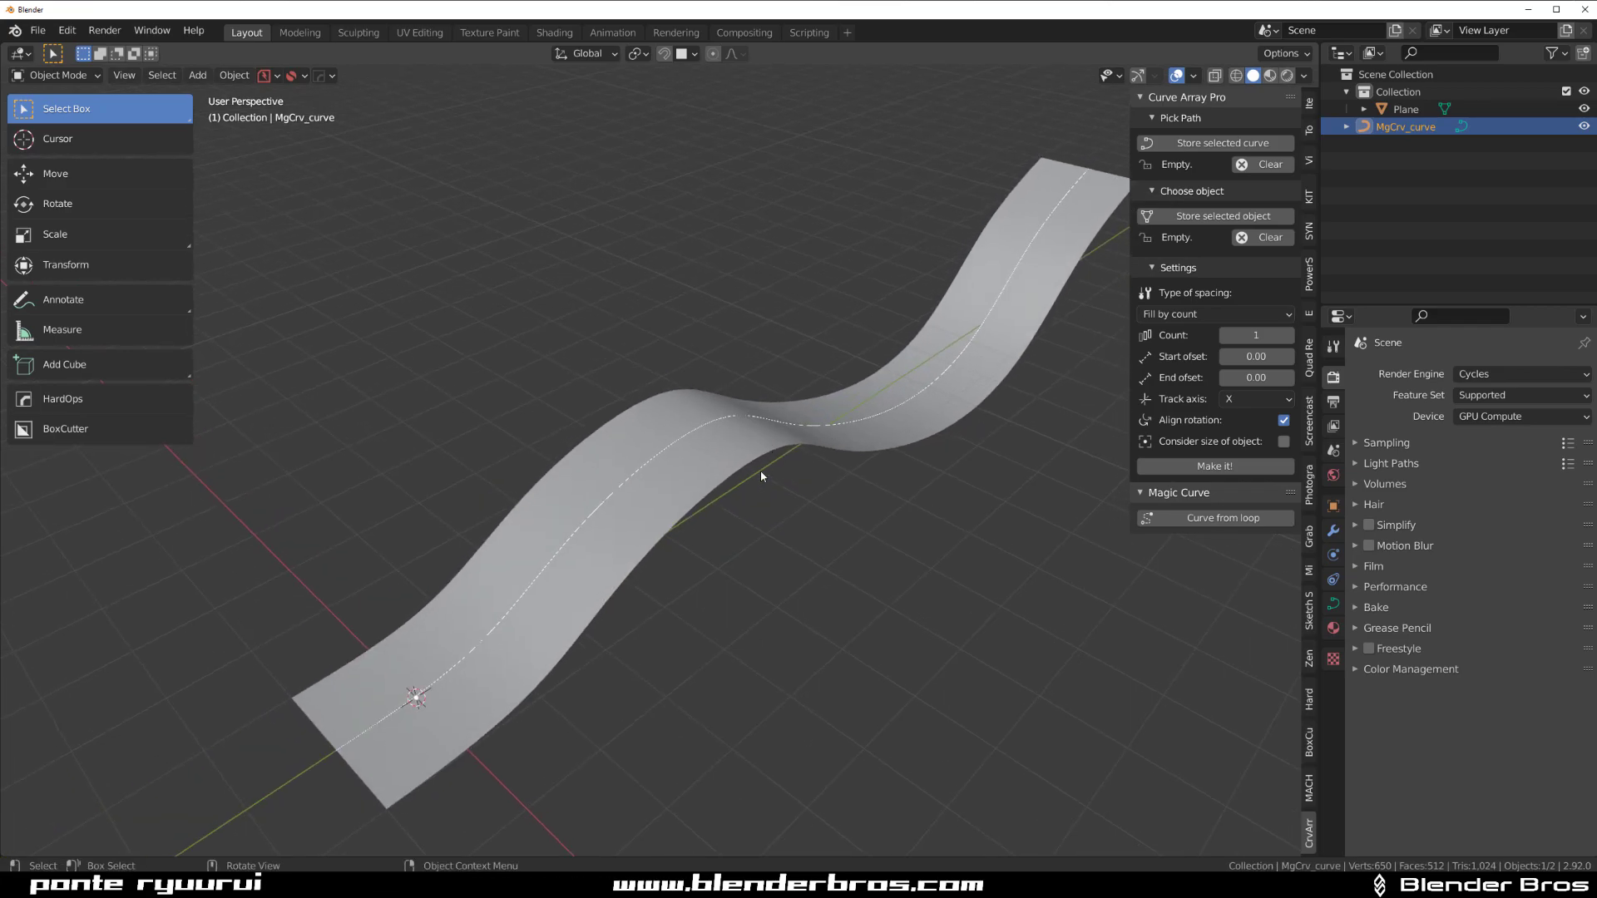
Try to extract a curve from an off-centre lengthwise edge loop of the strip with HardOps Curve/Extract.
{"action": "left_click", "coordinate": [675, 484]}
{"action": "key", "text": "Tab"}
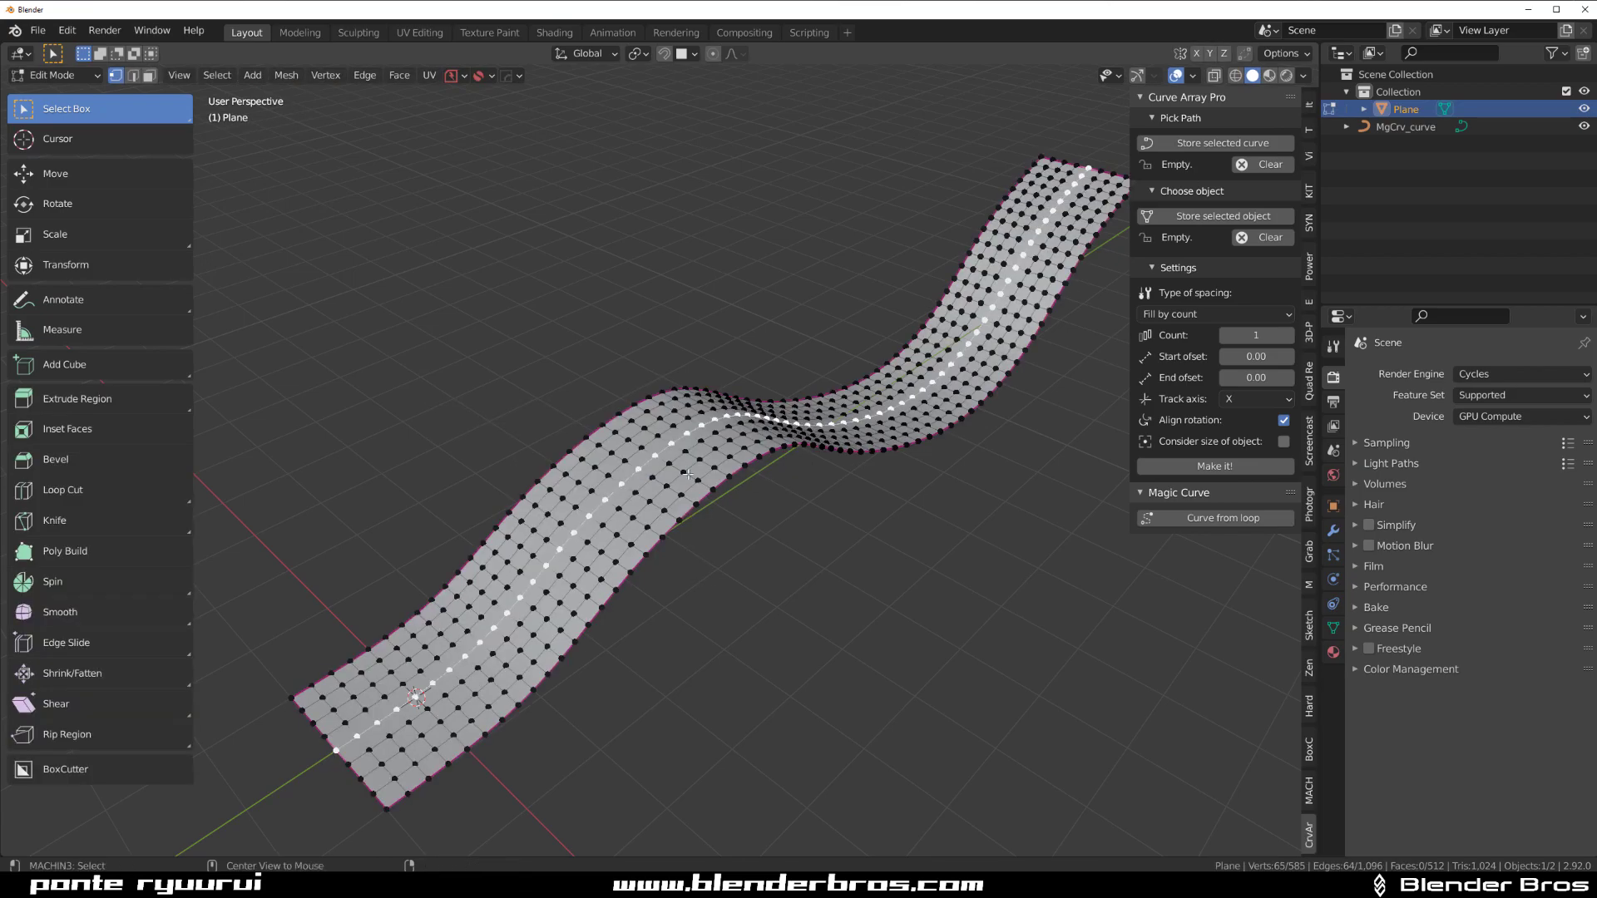
{"action": "left_click", "coordinate": [693, 473], "text": "alt"}
{"action": "left_click", "coordinate": [695, 471], "text": "alt"}
{"action": "key", "text": "q"}
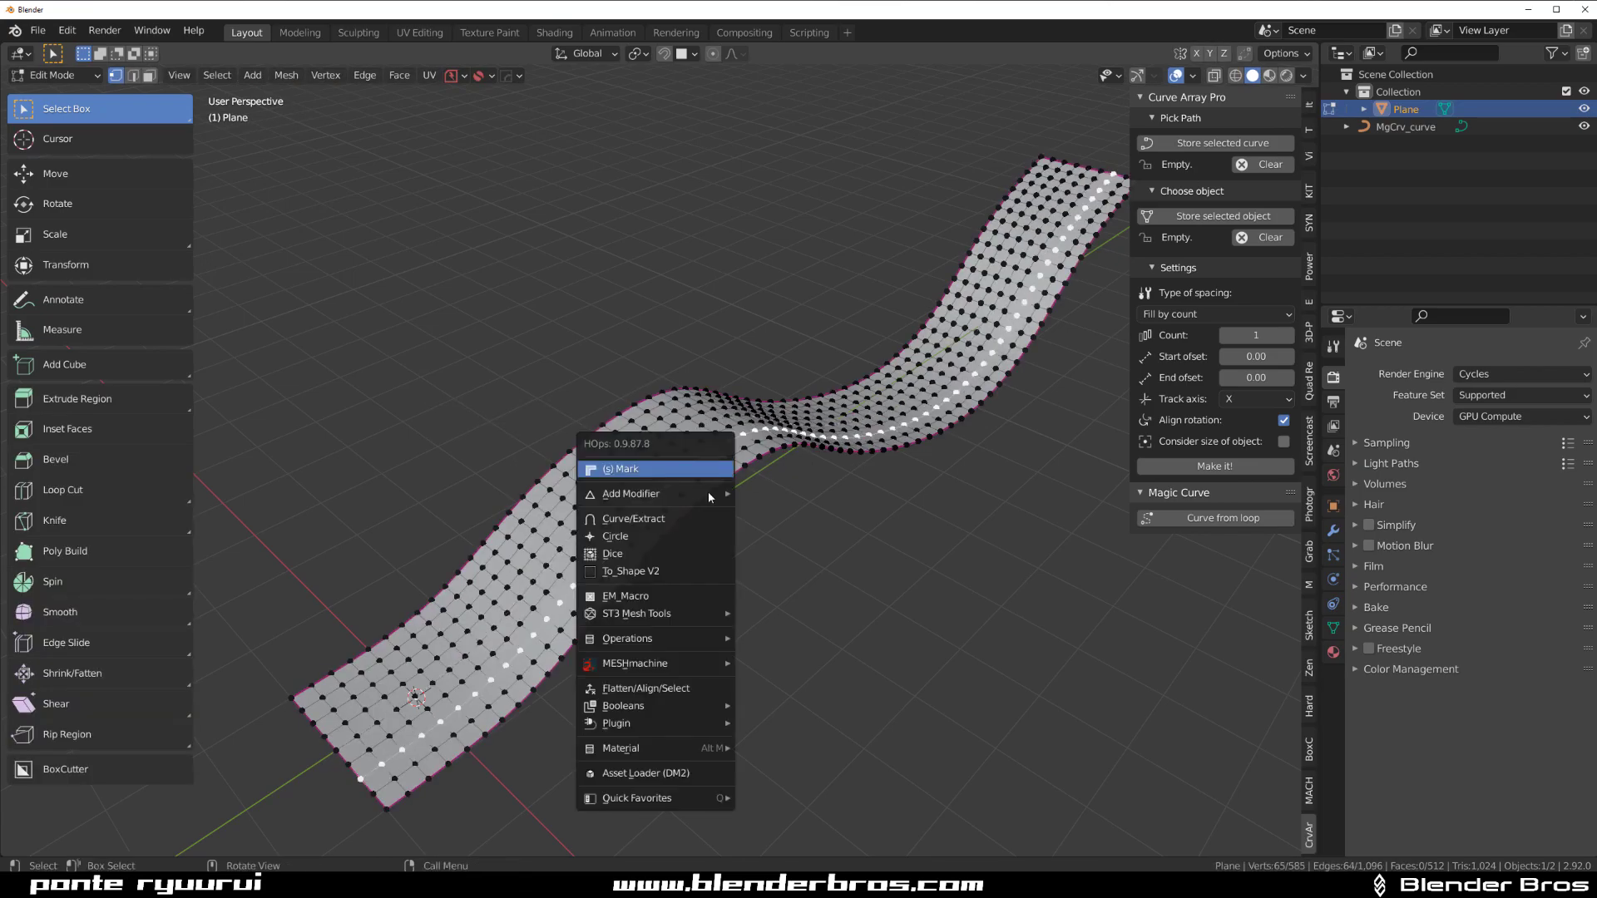
{"action": "left_click", "coordinate": [708, 516]}
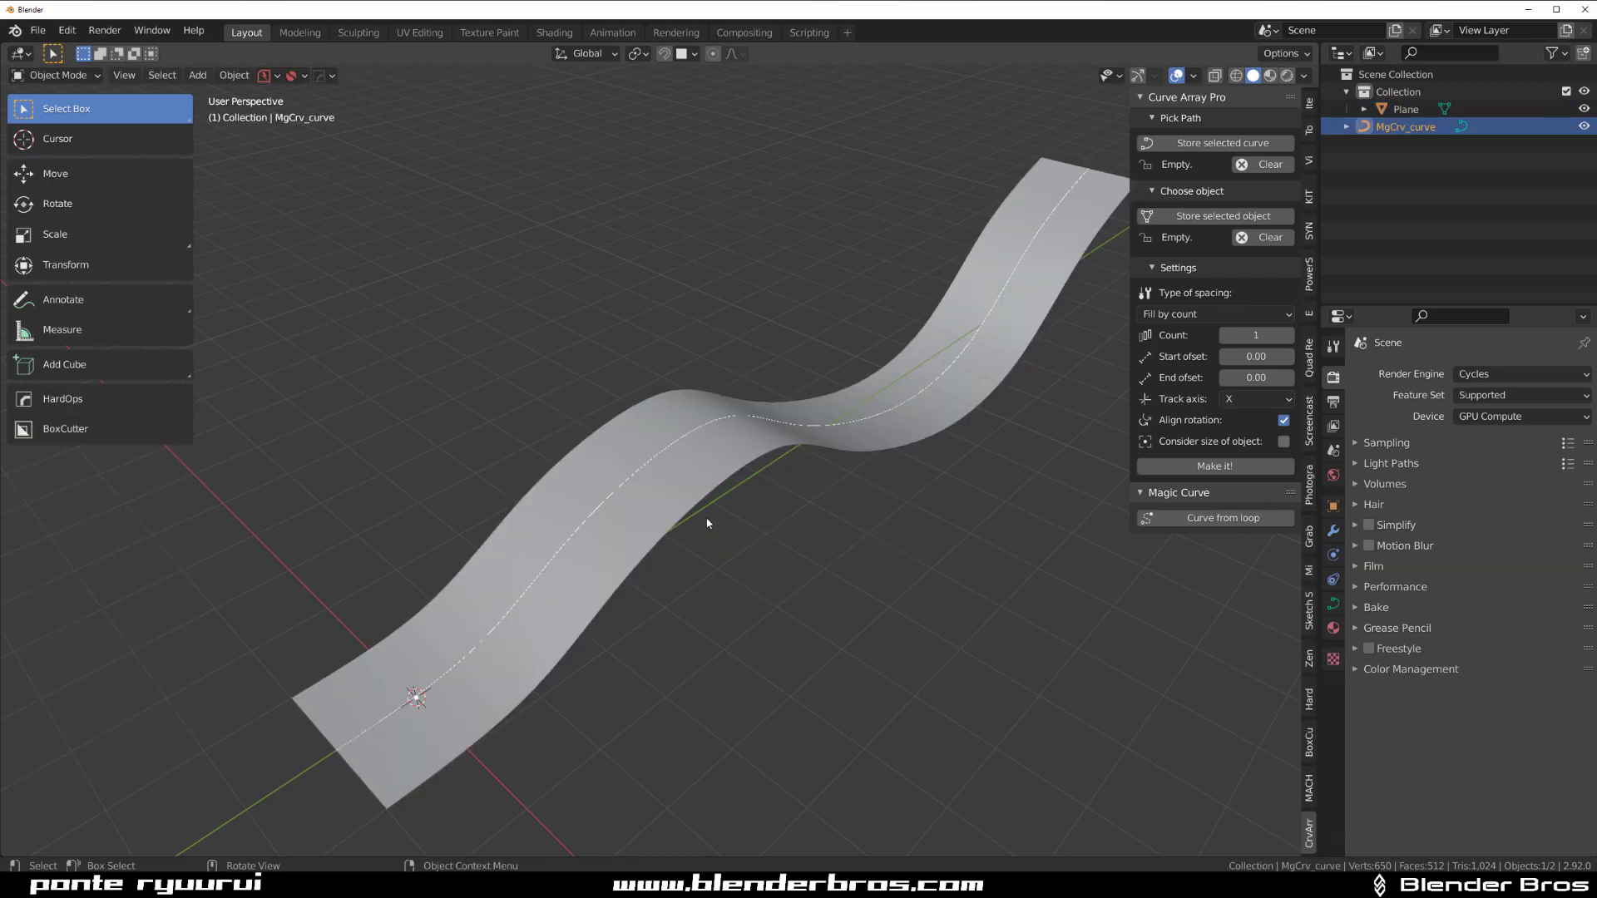
Store the strip's centre curve as the array path in Curve Array Pro.
{"action": "middle_click_drag", "start_coordinate": [806, 445], "coordinate": [805, 432]}
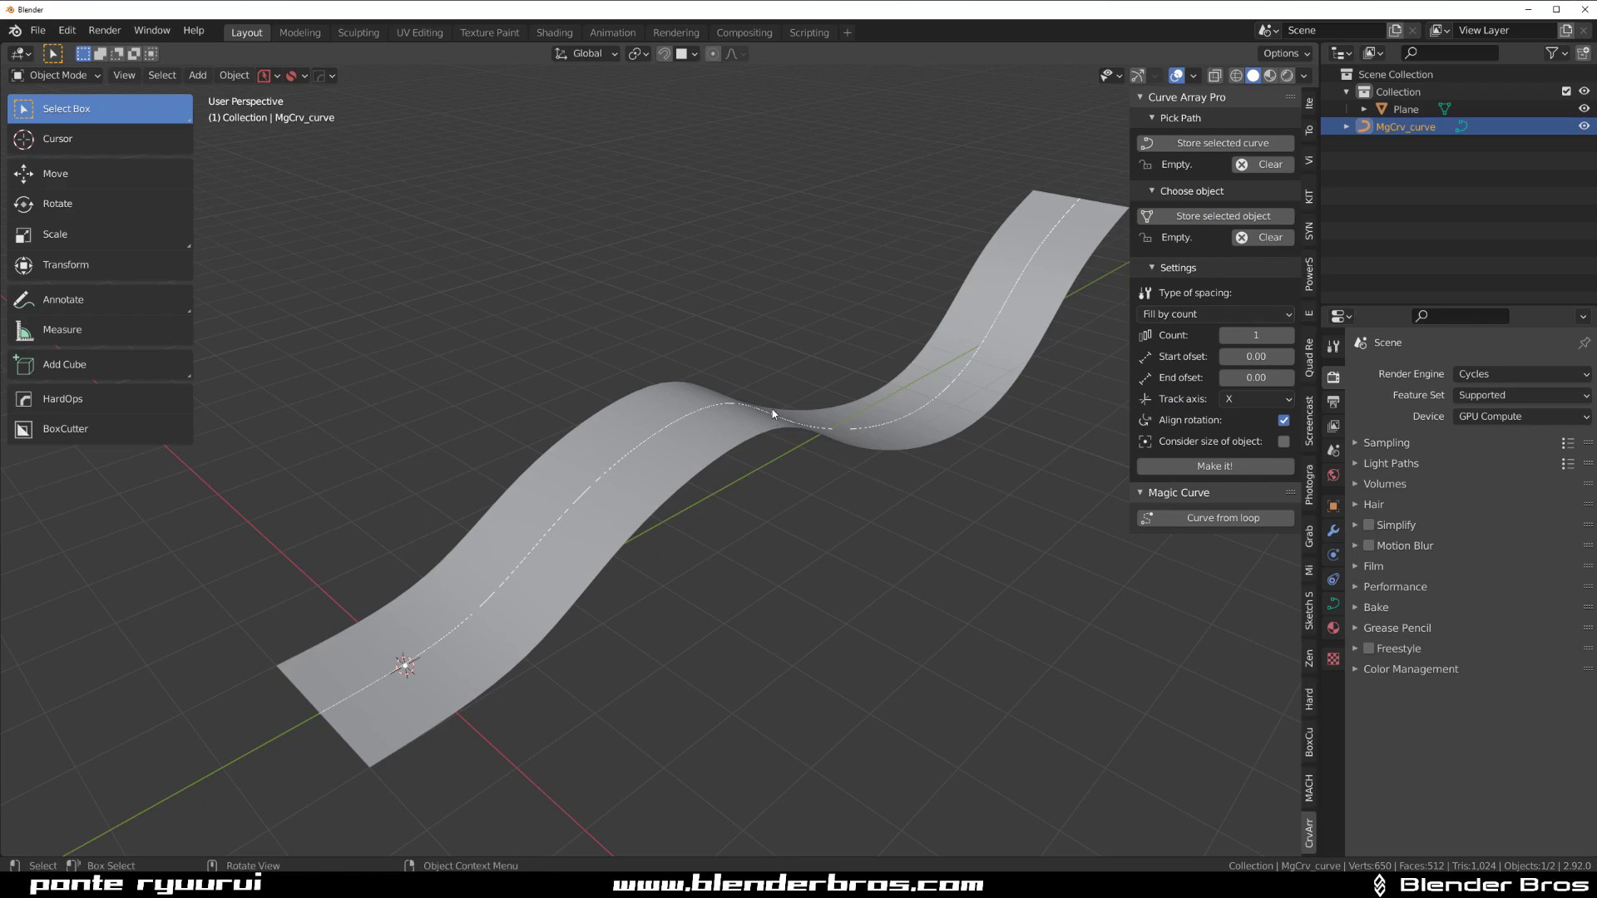
{"action": "middle_click_drag", "start_coordinate": [773, 413], "coordinate": [765, 349]}
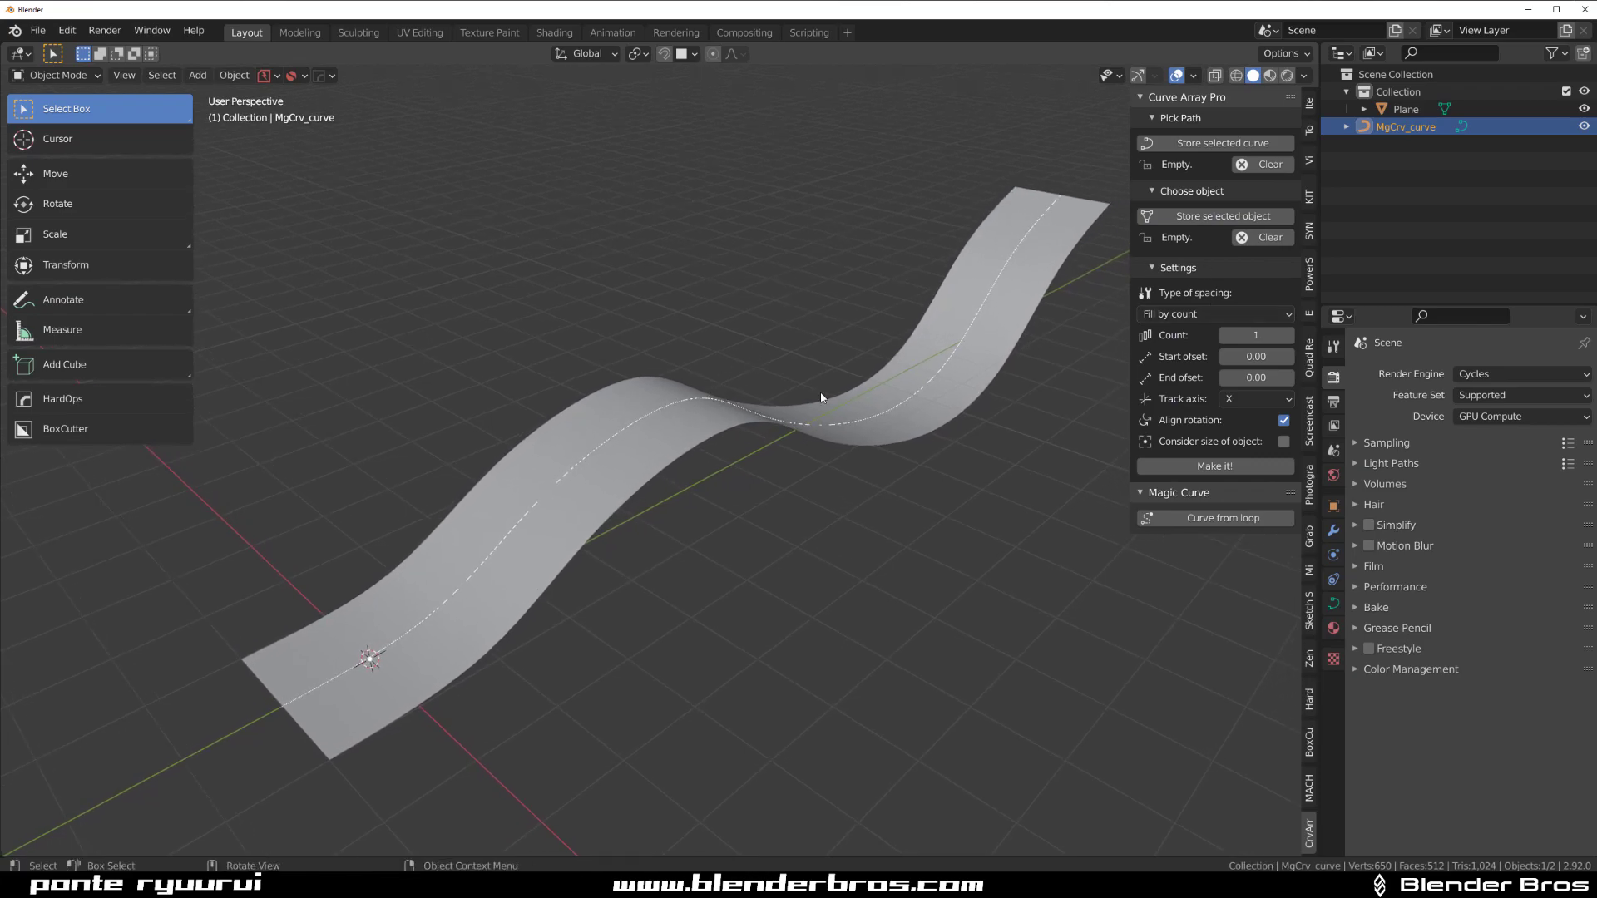
{"action": "left_click", "coordinate": [651, 421]}
{"action": "left_click", "coordinate": [651, 421]}
{"action": "left_click", "coordinate": [1204, 145]}
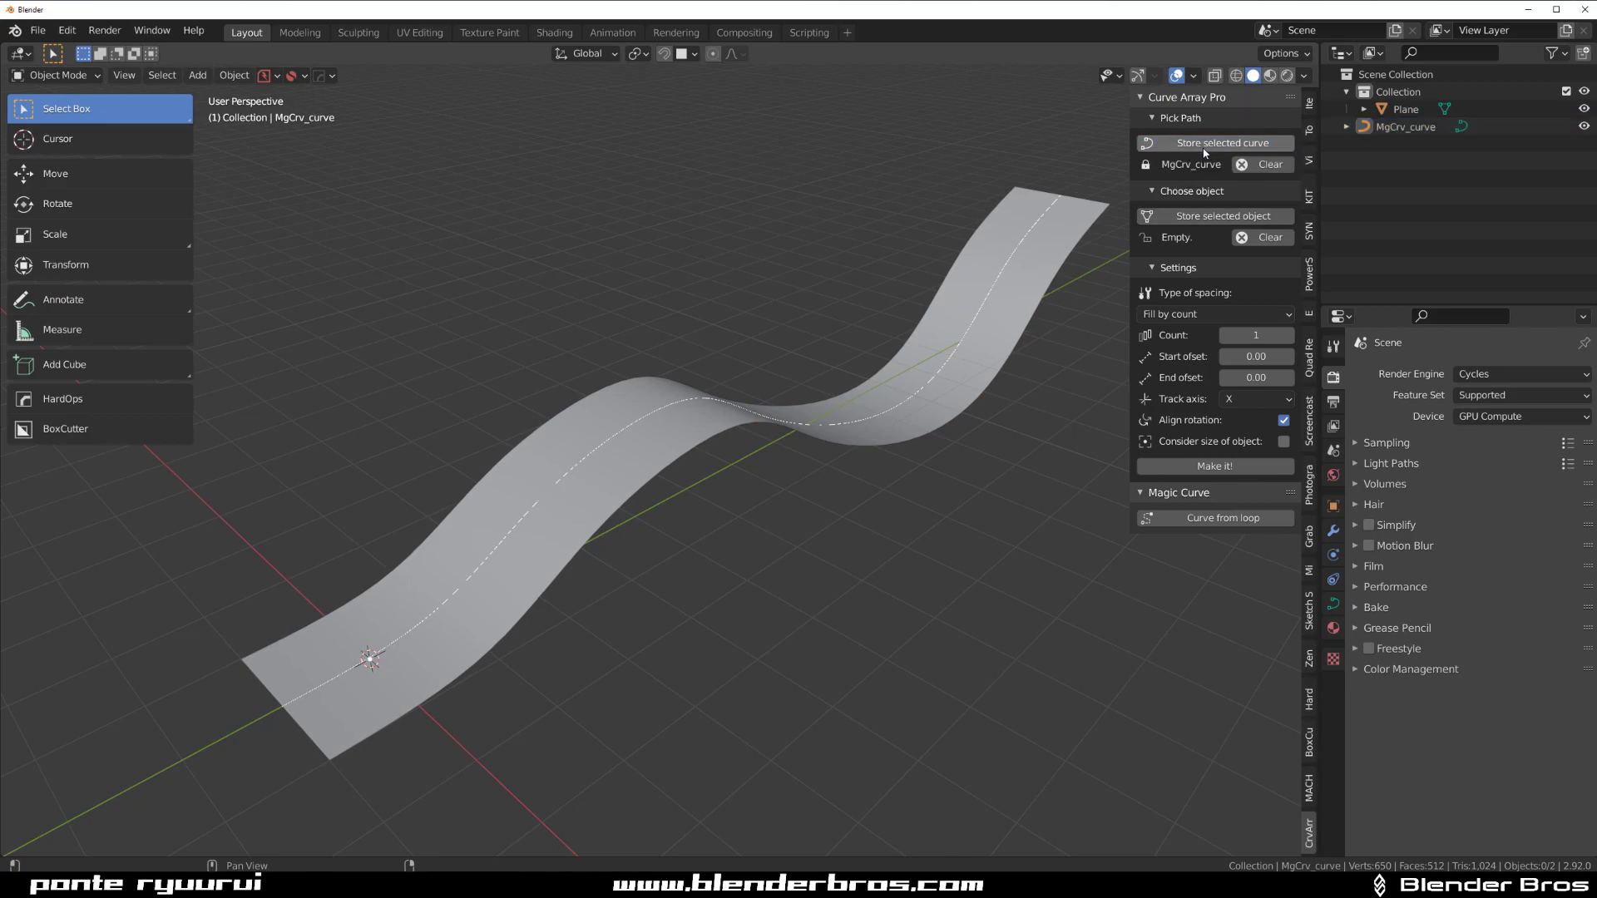
Add a cylinder mesh and move it up, clear of the strip.
{"action": "key", "text": "shift+a"}
{"action": "mouse_move", "coordinate": [722, 351]}
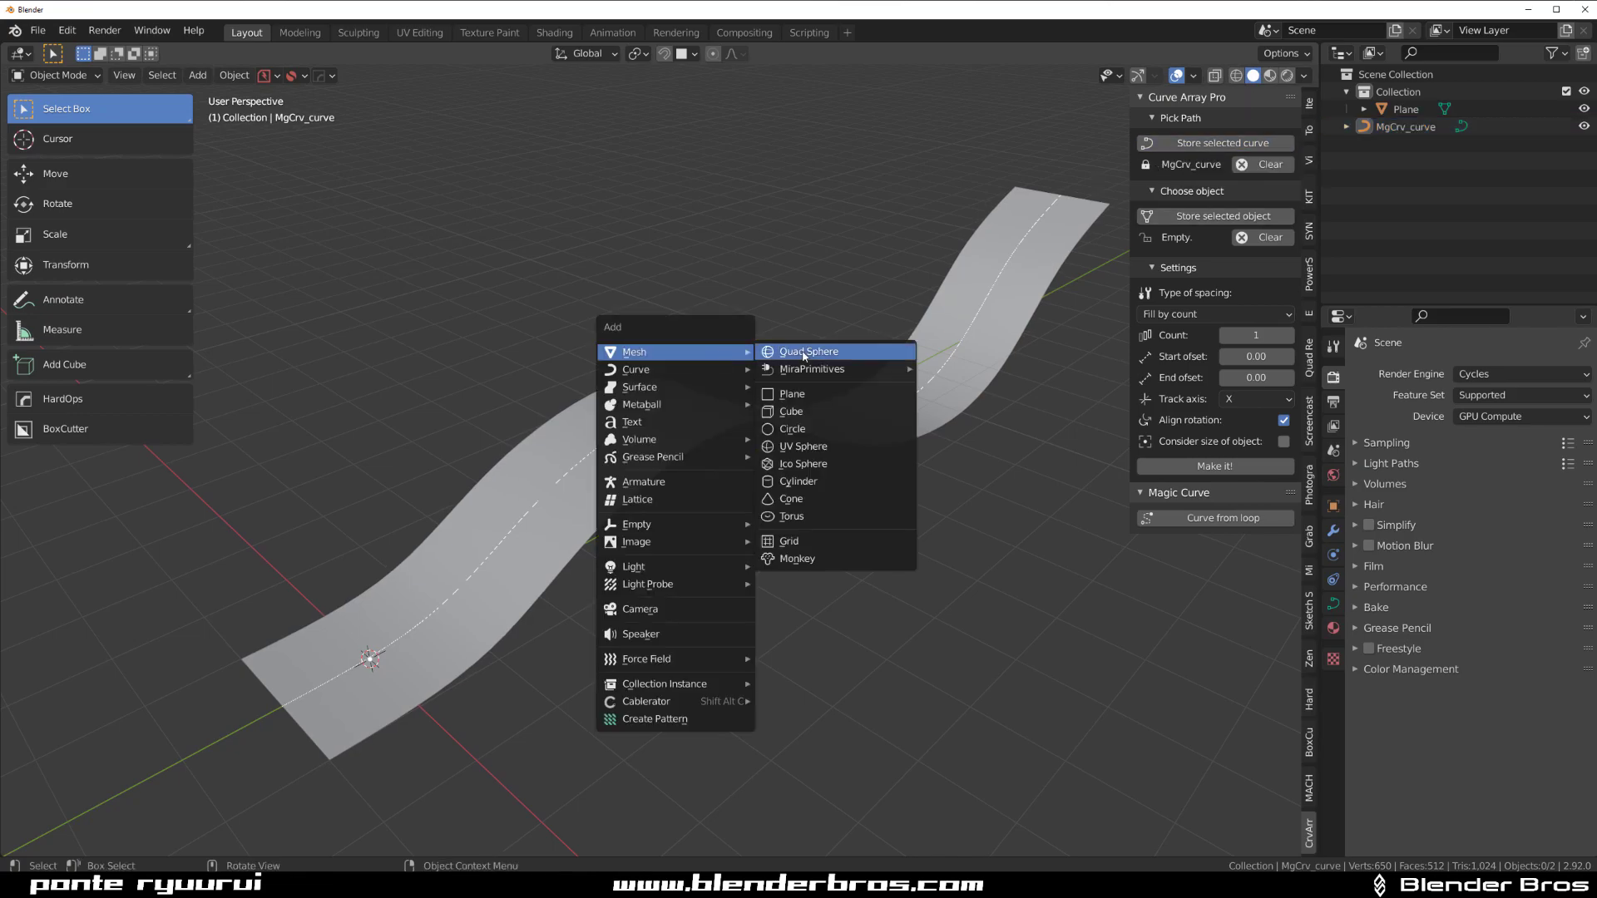
{"action": "left_click", "coordinate": [799, 481]}
{"action": "middle_click_drag", "start_coordinate": [798, 481], "coordinate": [914, 619]}
{"action": "key", "text": "g"}
{"action": "left_click", "coordinate": [749, 337]}
{"action": "middle_click_drag", "start_coordinate": [762, 404], "coordinate": [1081, 553], "text": "shift"}
{"action": "middle_click_drag", "start_coordinate": [1081, 553], "coordinate": [746, 414]}
Scale down the cylinder's top face in Edit Mode to taper the body into a truncated cone.
{"action": "key", "text": "Tab"}
{"action": "left_click", "coordinate": [878, 414]}
{"action": "left_click", "coordinate": [669, 379]}
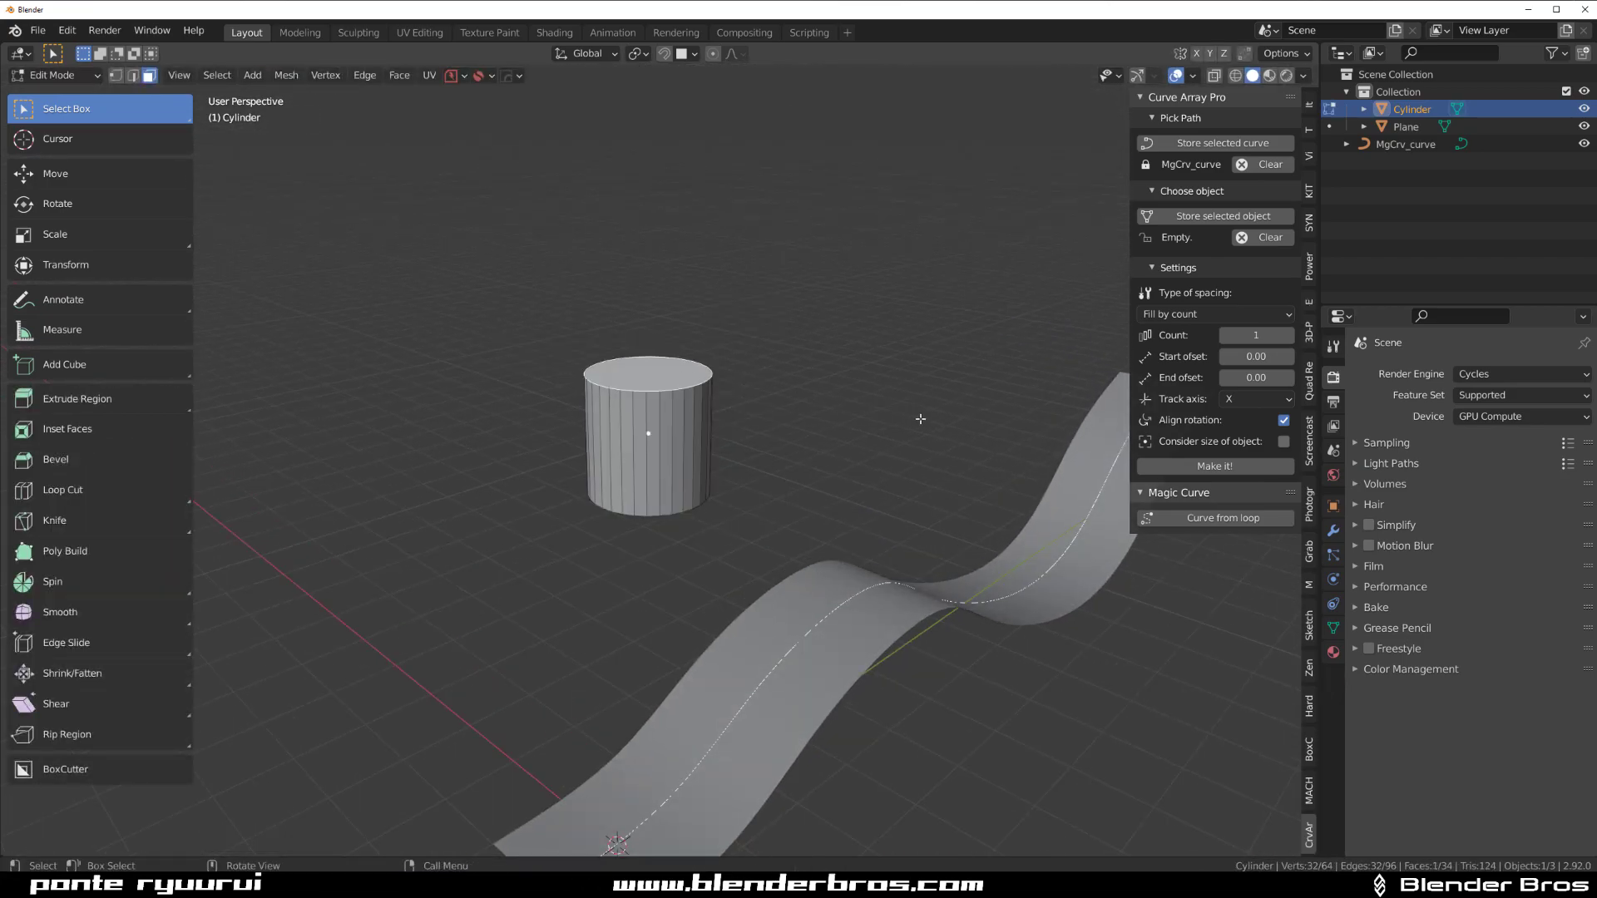
{"action": "key", "text": "s"}
{"action": "left_click", "coordinate": [730, 399]}
Add a loop cut around the middle of the cone and bevel it about 0.16 m wide into a band of faces.
{"action": "scroll", "coordinate": [680, 422], "scroll_direction": "up", "scroll_amount": 2}
{"action": "key", "text": "ctrl+r"}
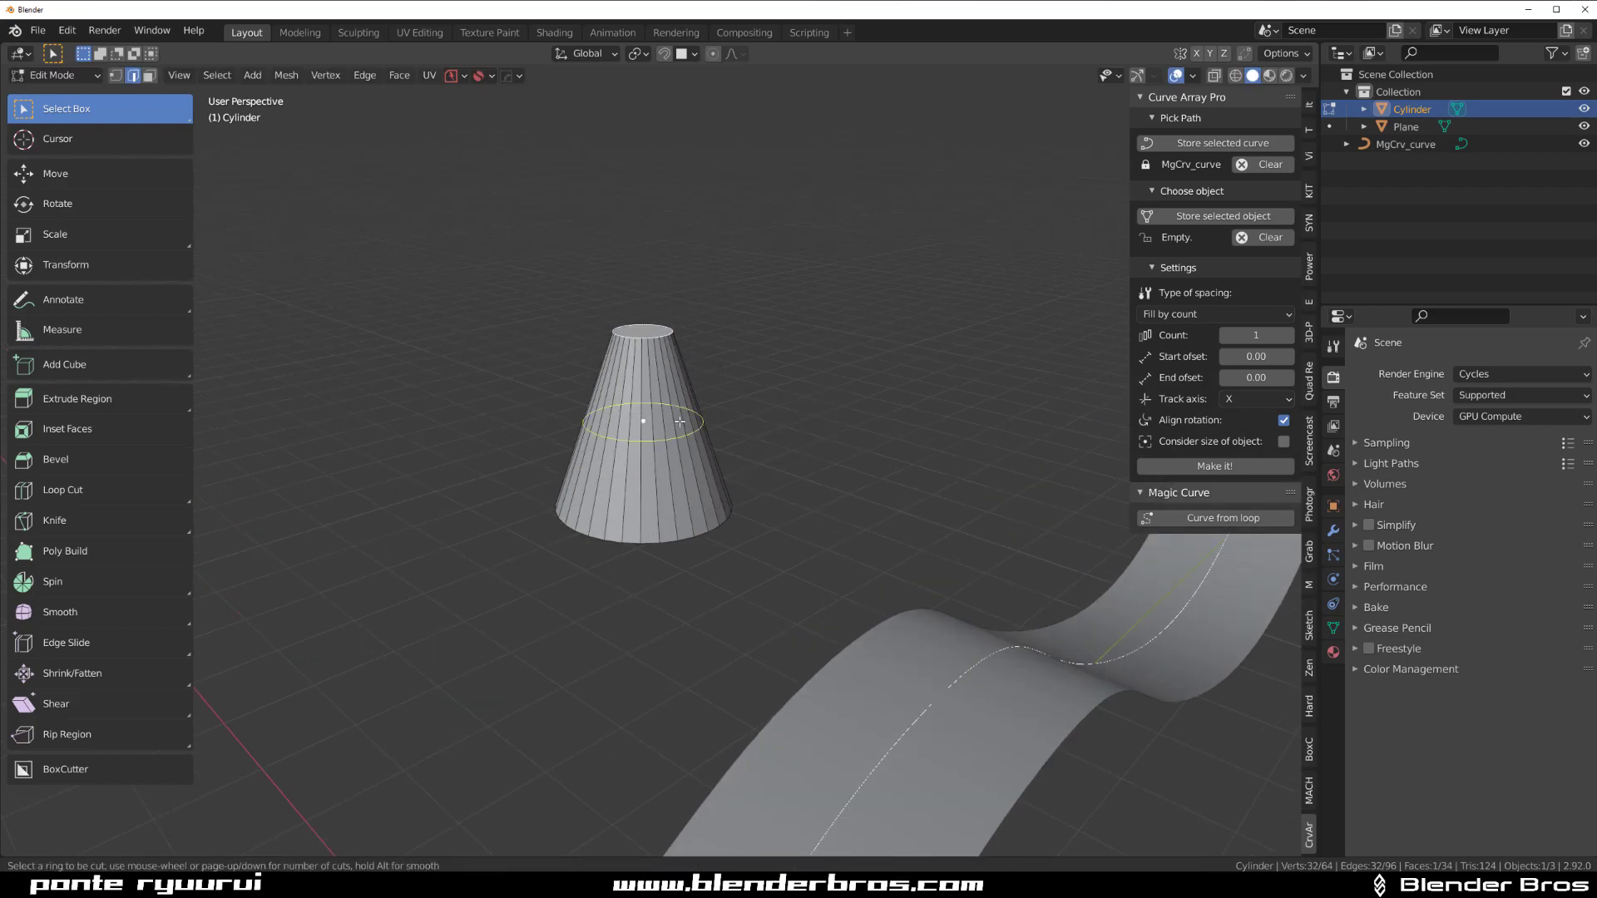
{"action": "left_click", "coordinate": [649, 435]}
{"action": "right_click", "coordinate": [927, 432]}
{"action": "key", "text": "ctrl+b"}
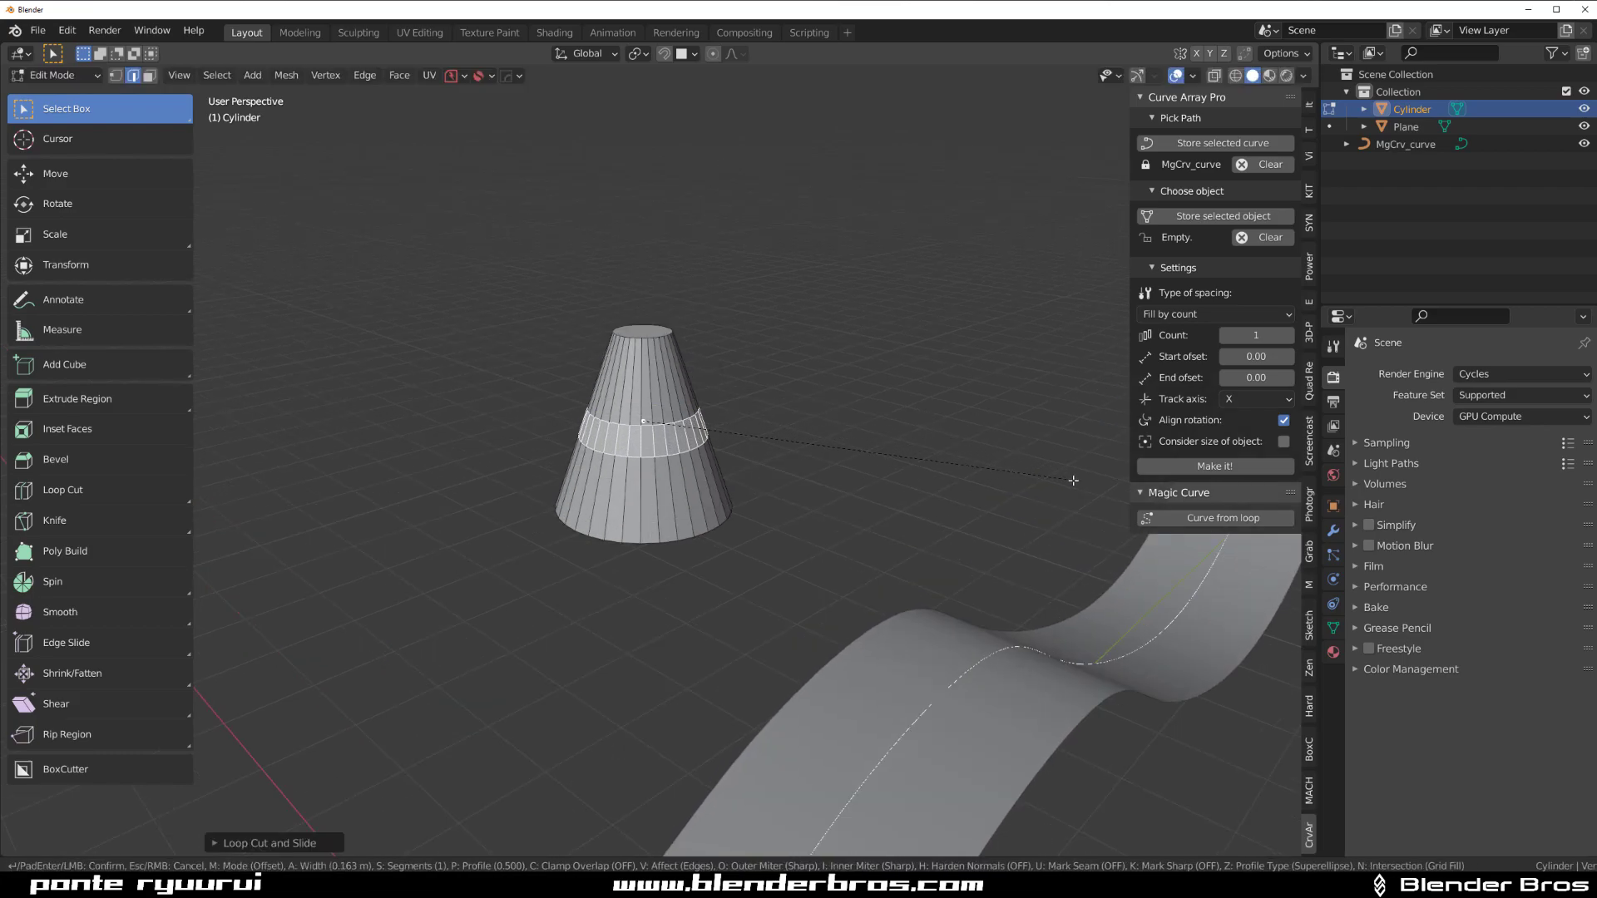
{"action": "left_click", "coordinate": [1073, 480]}
Select a short run of six neighbouring faces on the bevelled band and extrude them outward from the cone.
{"action": "scroll", "coordinate": [915, 440], "scroll_direction": "up", "scroll_amount": 2}
{"action": "key", "text": "3"}
{"action": "left_click", "coordinate": [661, 430]}
{"action": "left_click", "coordinate": [723, 424], "text": "ctrl"}
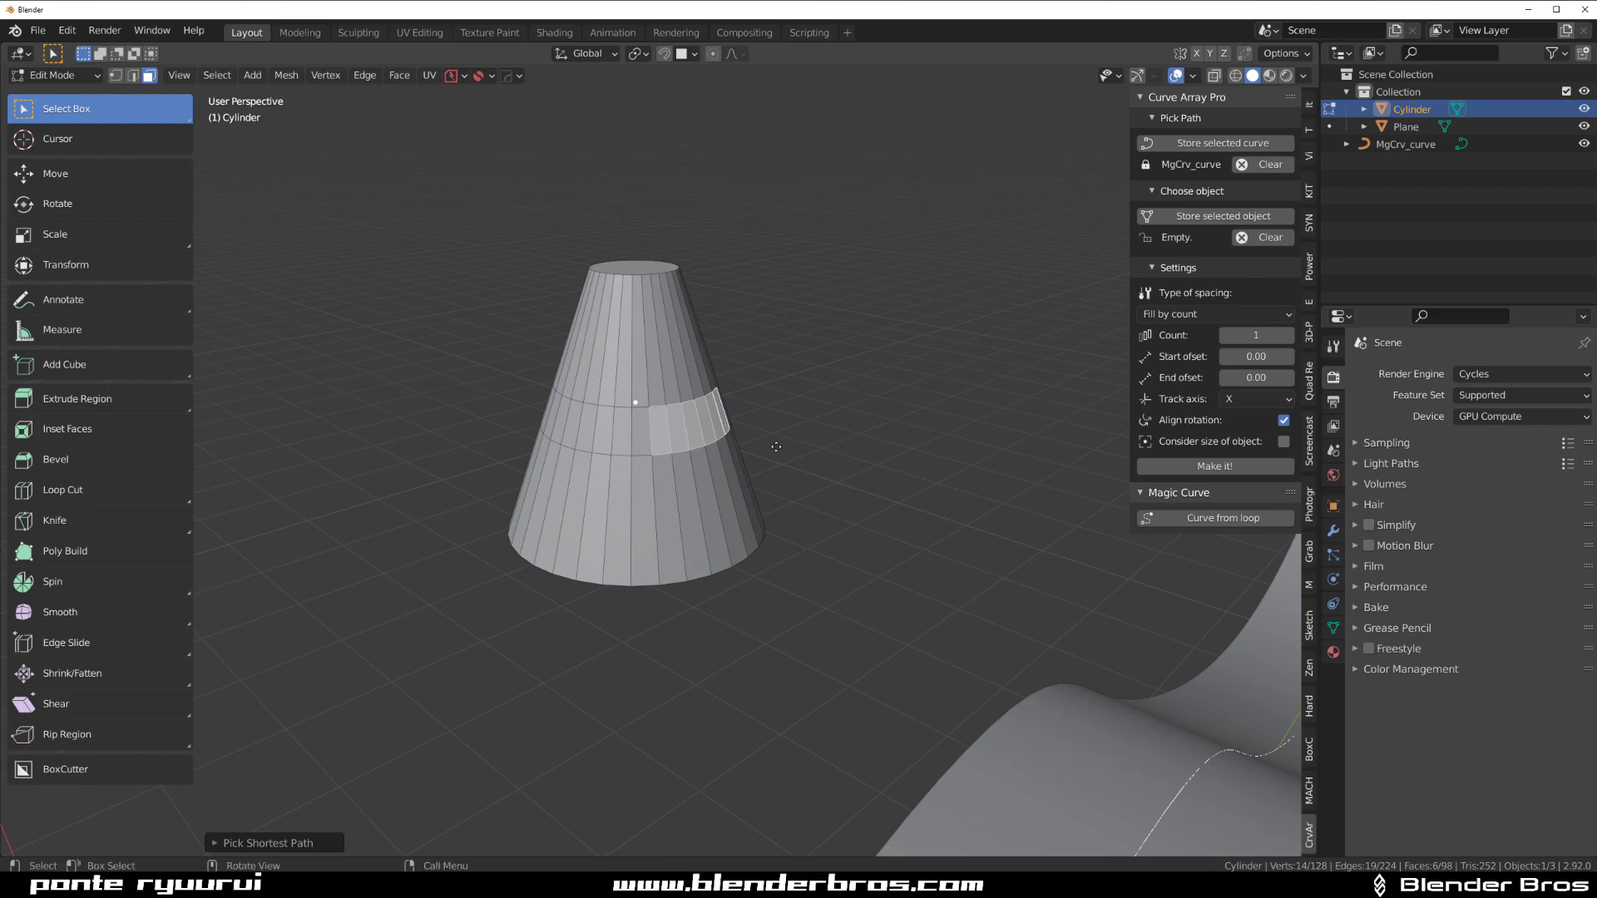
{"action": "key", "text": "e"}
{"action": "left_click", "coordinate": [973, 445]}
{"action": "key", "text": "s"}
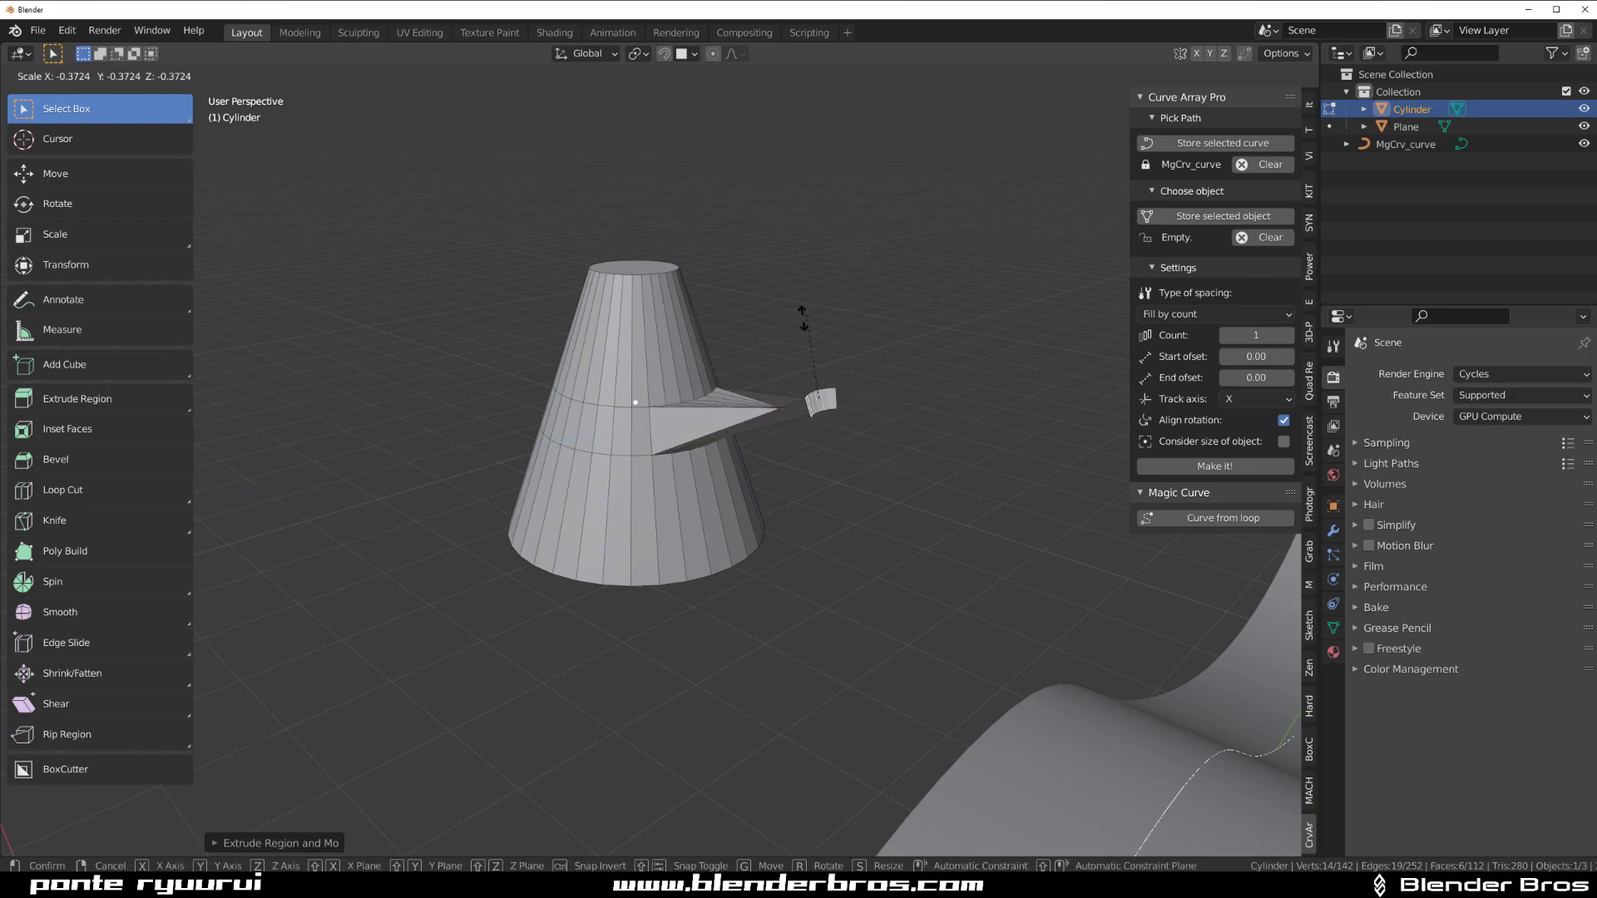
{"action": "right_click", "coordinate": [883, 379]}
{"action": "key", "text": "Tab"}
{"action": "left_click", "coordinate": [931, 248]}
{"action": "key", "text": "Tab"}
{"action": "left_click", "coordinate": [1059, 434]}
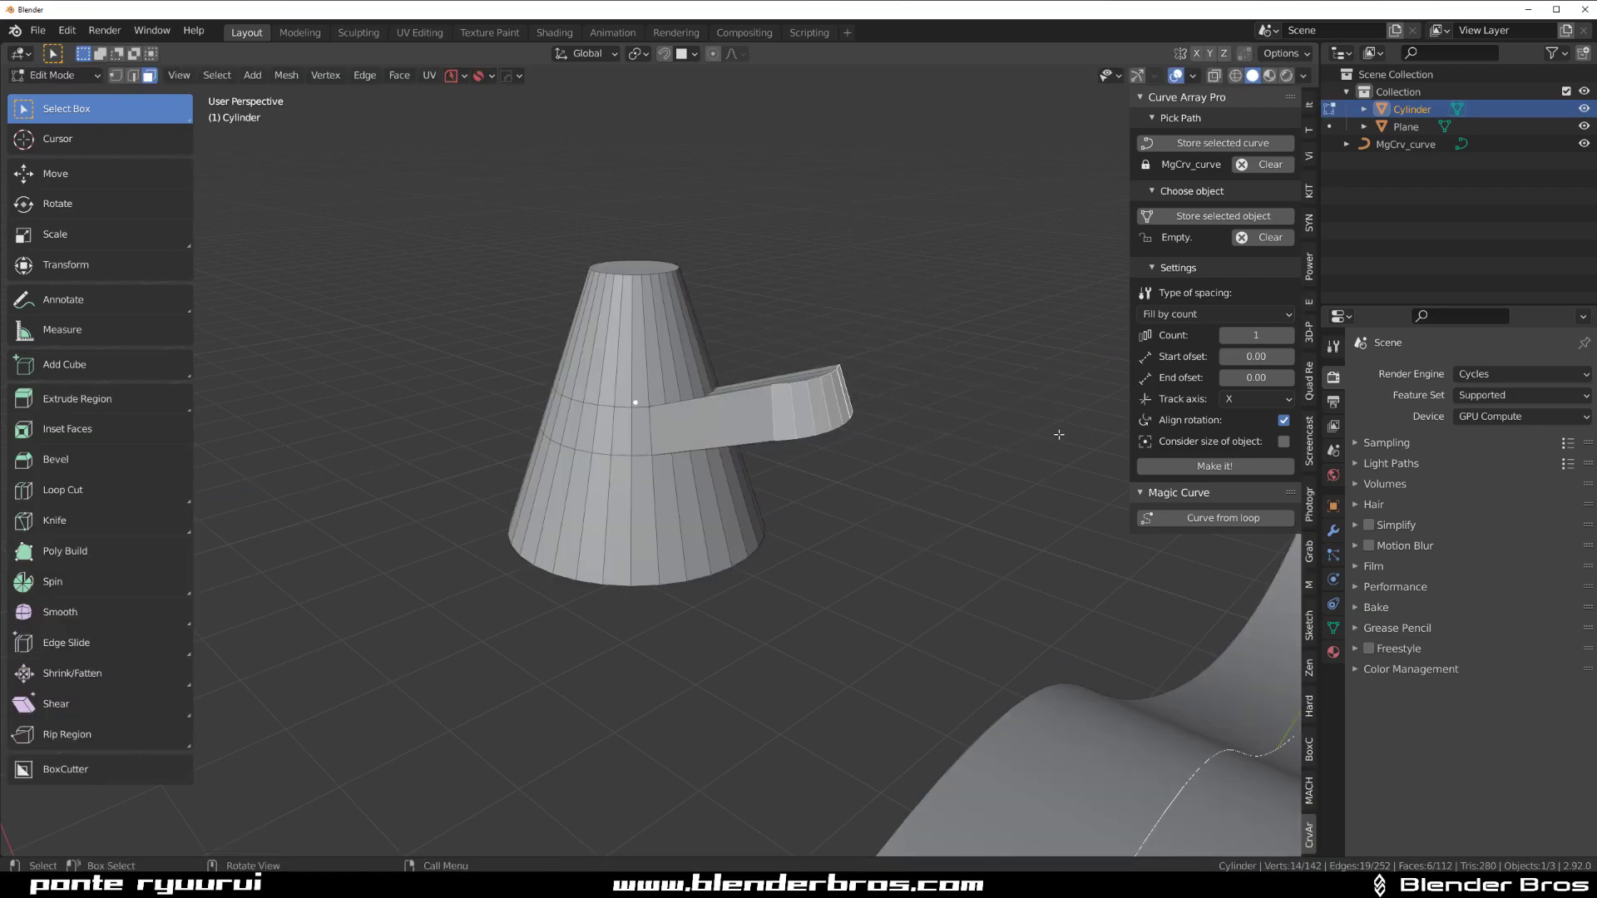
Scale down the end faces of the extrusion to taper it into a spike, and return to Object Mode.
{"action": "key", "text": "s"}
{"action": "left_click", "coordinate": [948, 446]}
{"action": "key", "text": "Tab"}
Sharpen the spiked cone with the HardOps Csharp operation.
{"action": "scroll", "coordinate": [762, 446], "scroll_direction": "down", "scroll_amount": 5}
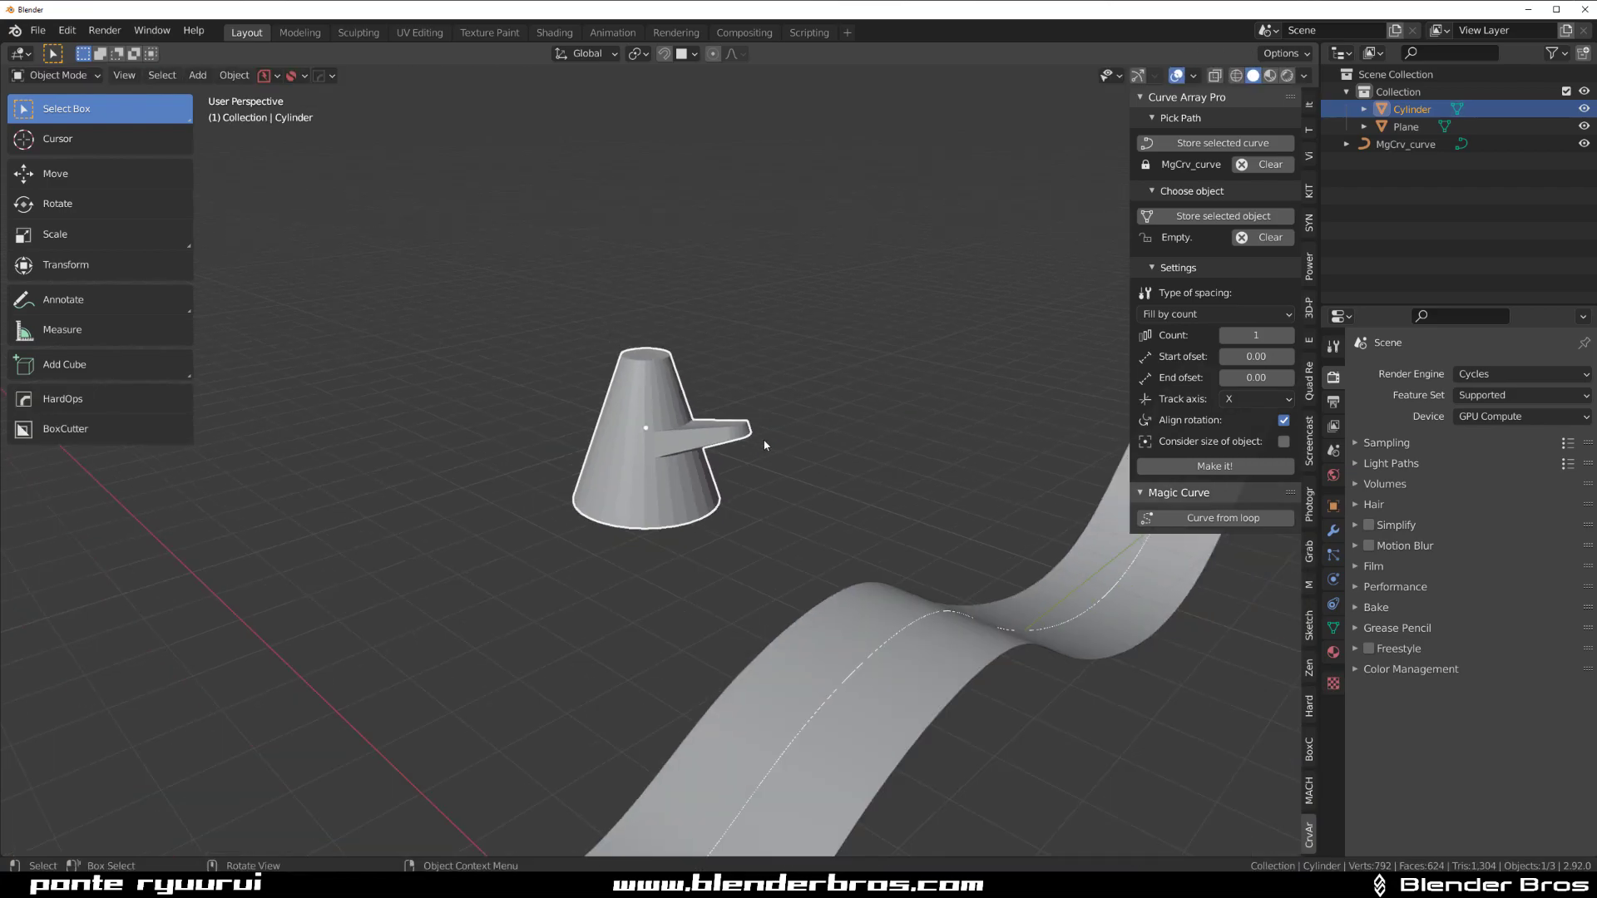
{"action": "middle_click_drag", "start_coordinate": [711, 516], "coordinate": [645, 384], "text": "shift"}
{"action": "key", "text": "q"}
{"action": "left_click", "coordinate": [645, 384]}
Scale the spiked cone down in Object Mode and apply its scale.
{"action": "scroll", "coordinate": [700, 430], "scroll_direction": "down", "scroll_amount": 1}
{"action": "key", "text": "s"}
{"action": "left_click", "coordinate": [798, 372]}
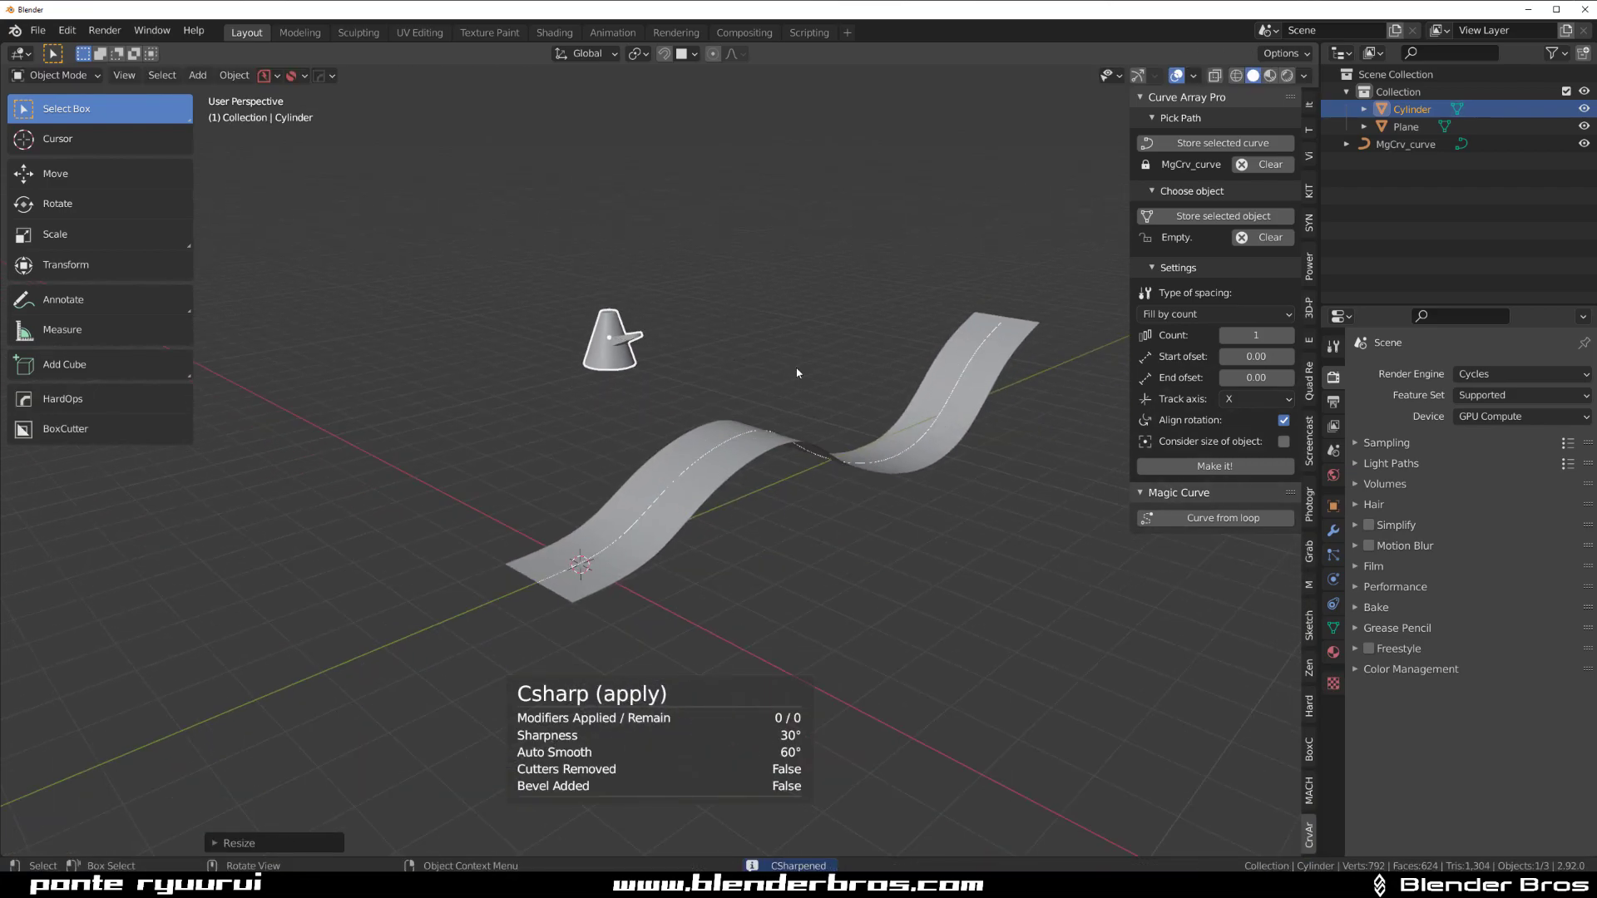
{"action": "key", "text": "ctrl+a"}
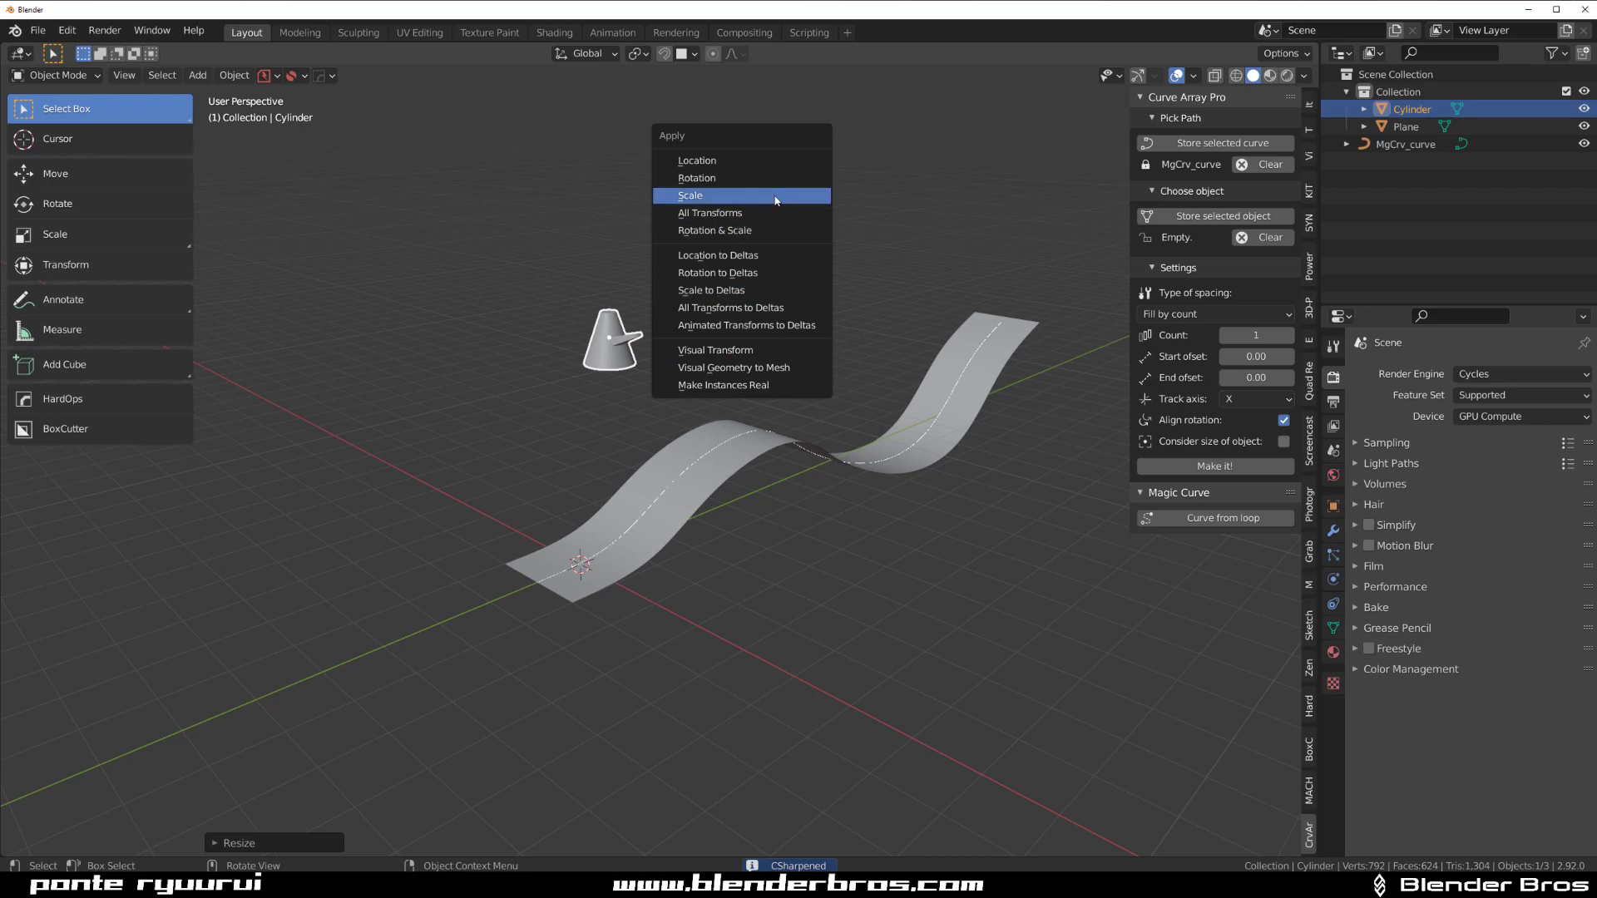
{"action": "left_click", "coordinate": [775, 198]}
Store the spiked cone as the array object in Curve Array Pro and generate the array on the stored curve.
{"action": "middle_click_drag", "start_coordinate": [627, 348], "coordinate": [673, 379]}
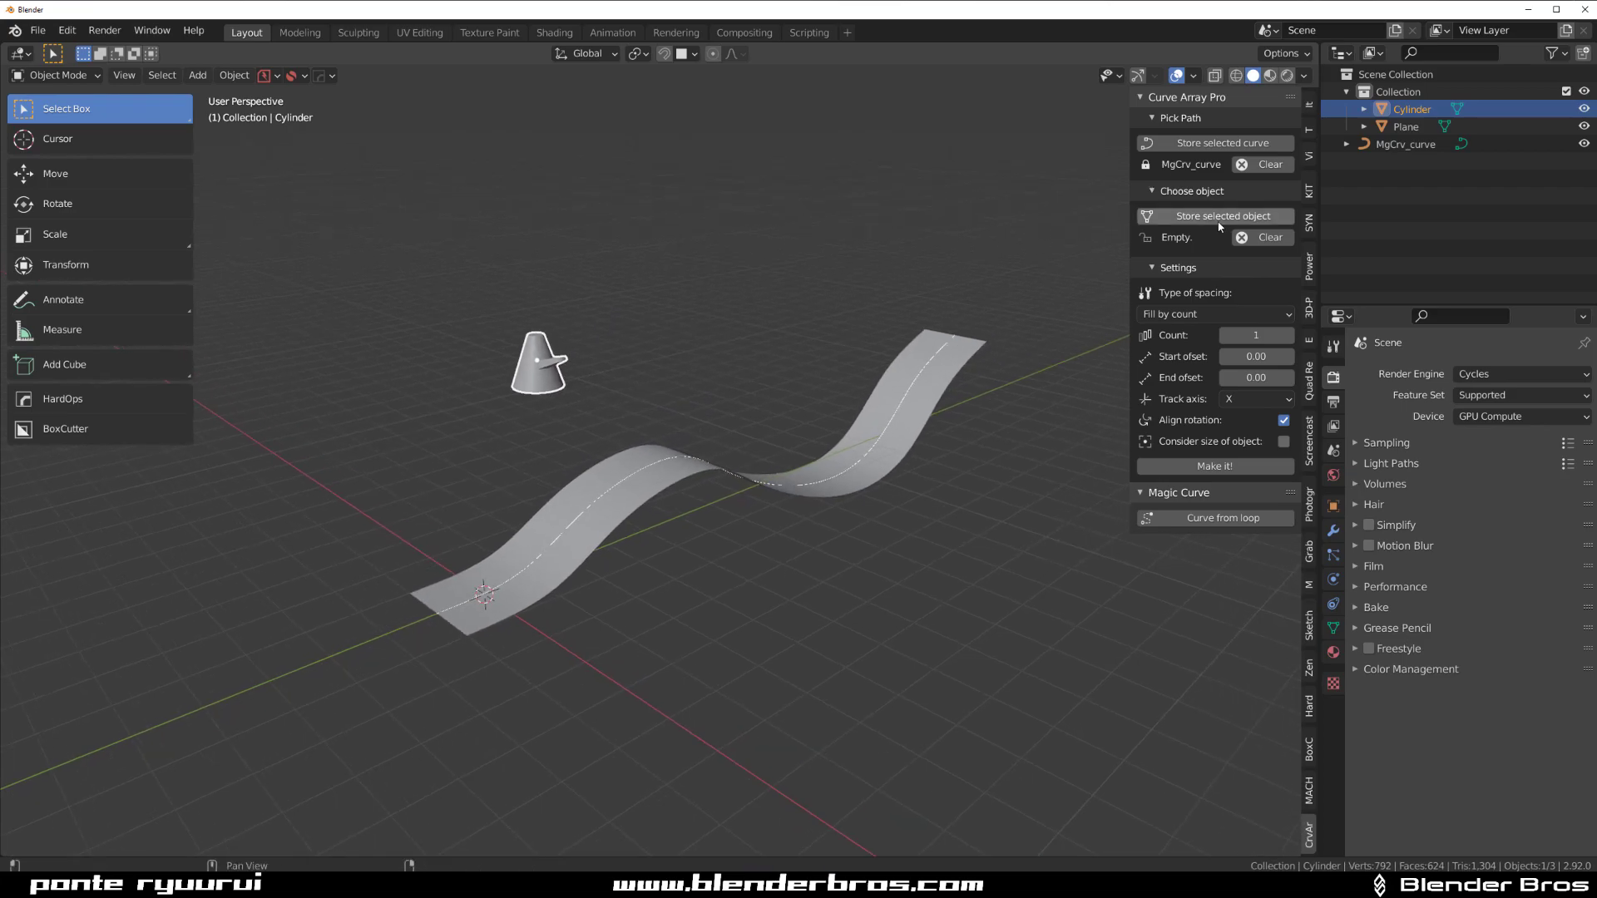
{"action": "left_click", "coordinate": [1219, 221]}
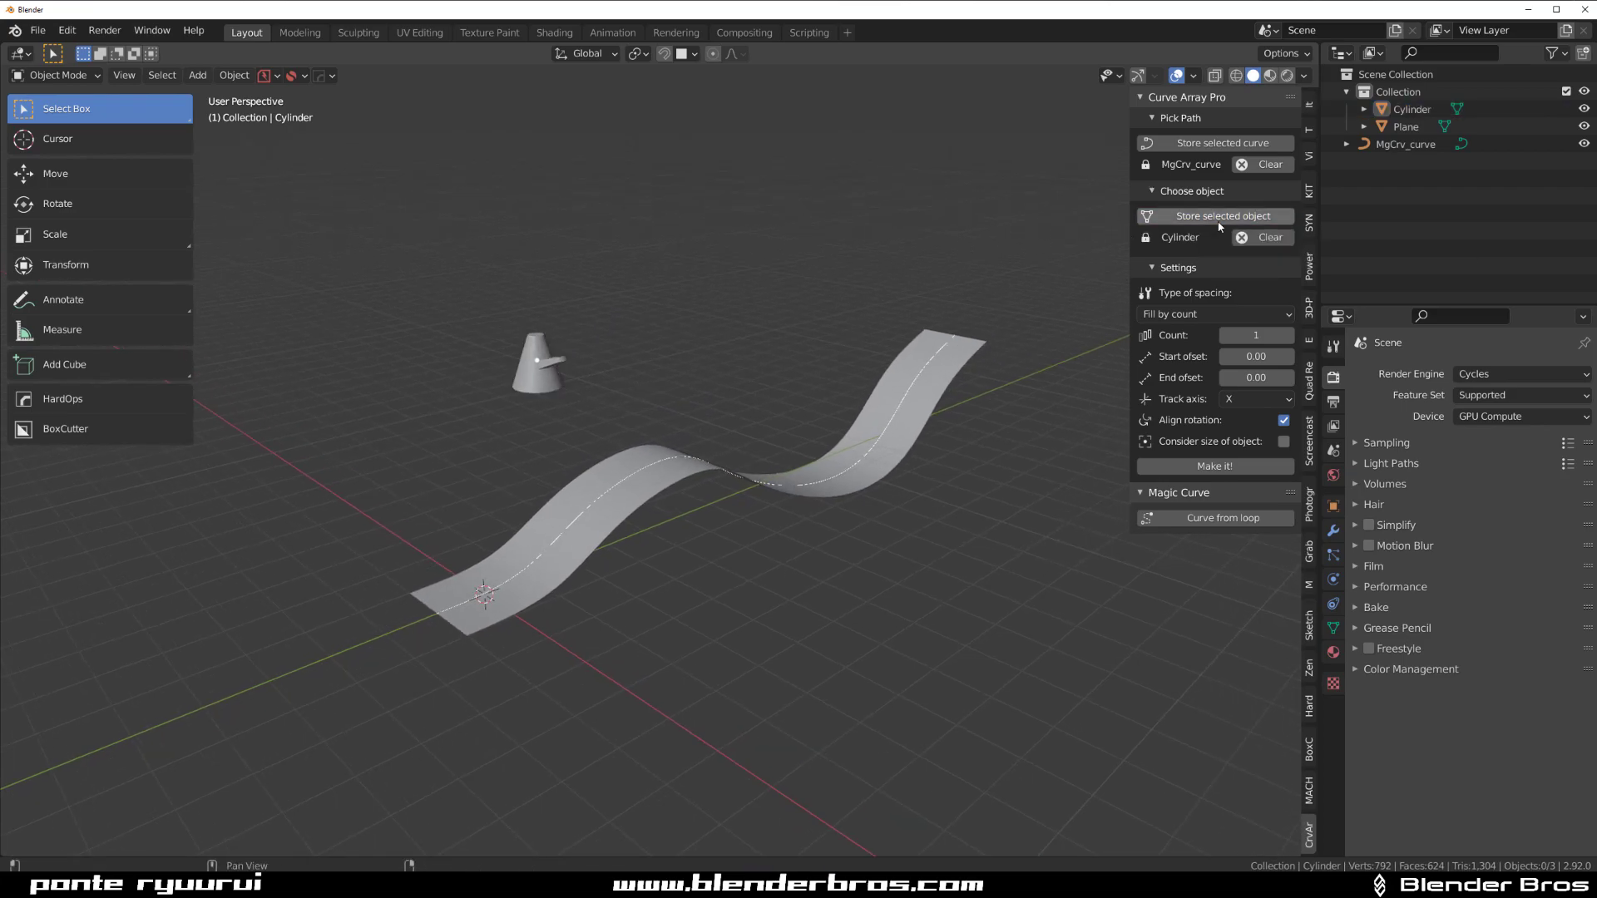
{"action": "middle_click_drag", "start_coordinate": [731, 391], "coordinate": [687, 403]}
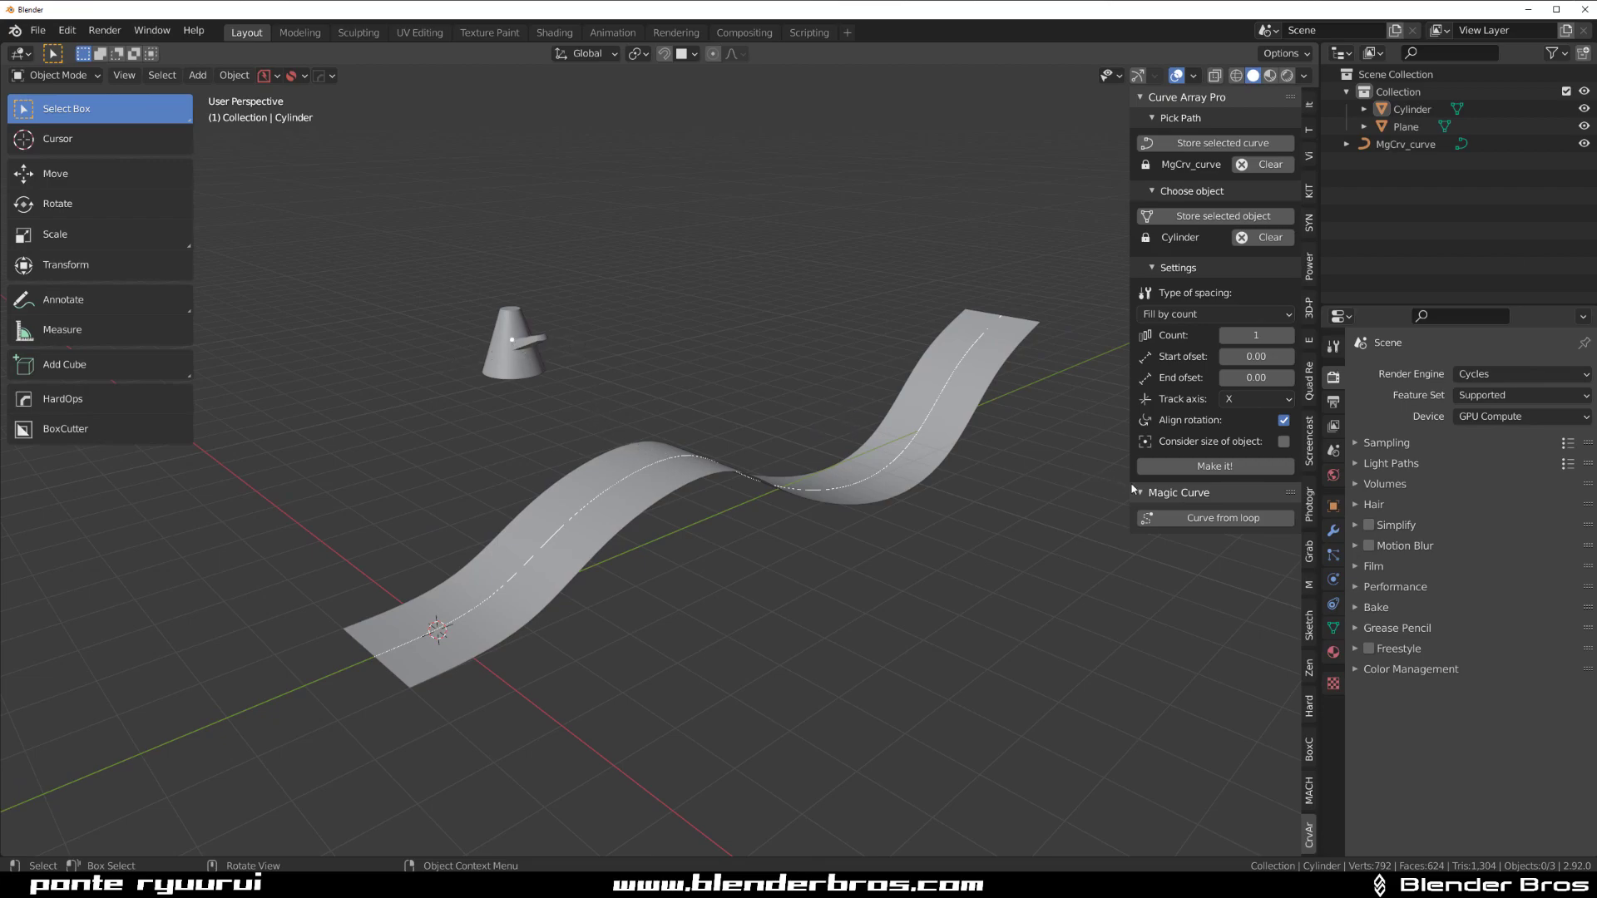
{"action": "left_click", "coordinate": [1214, 466]}
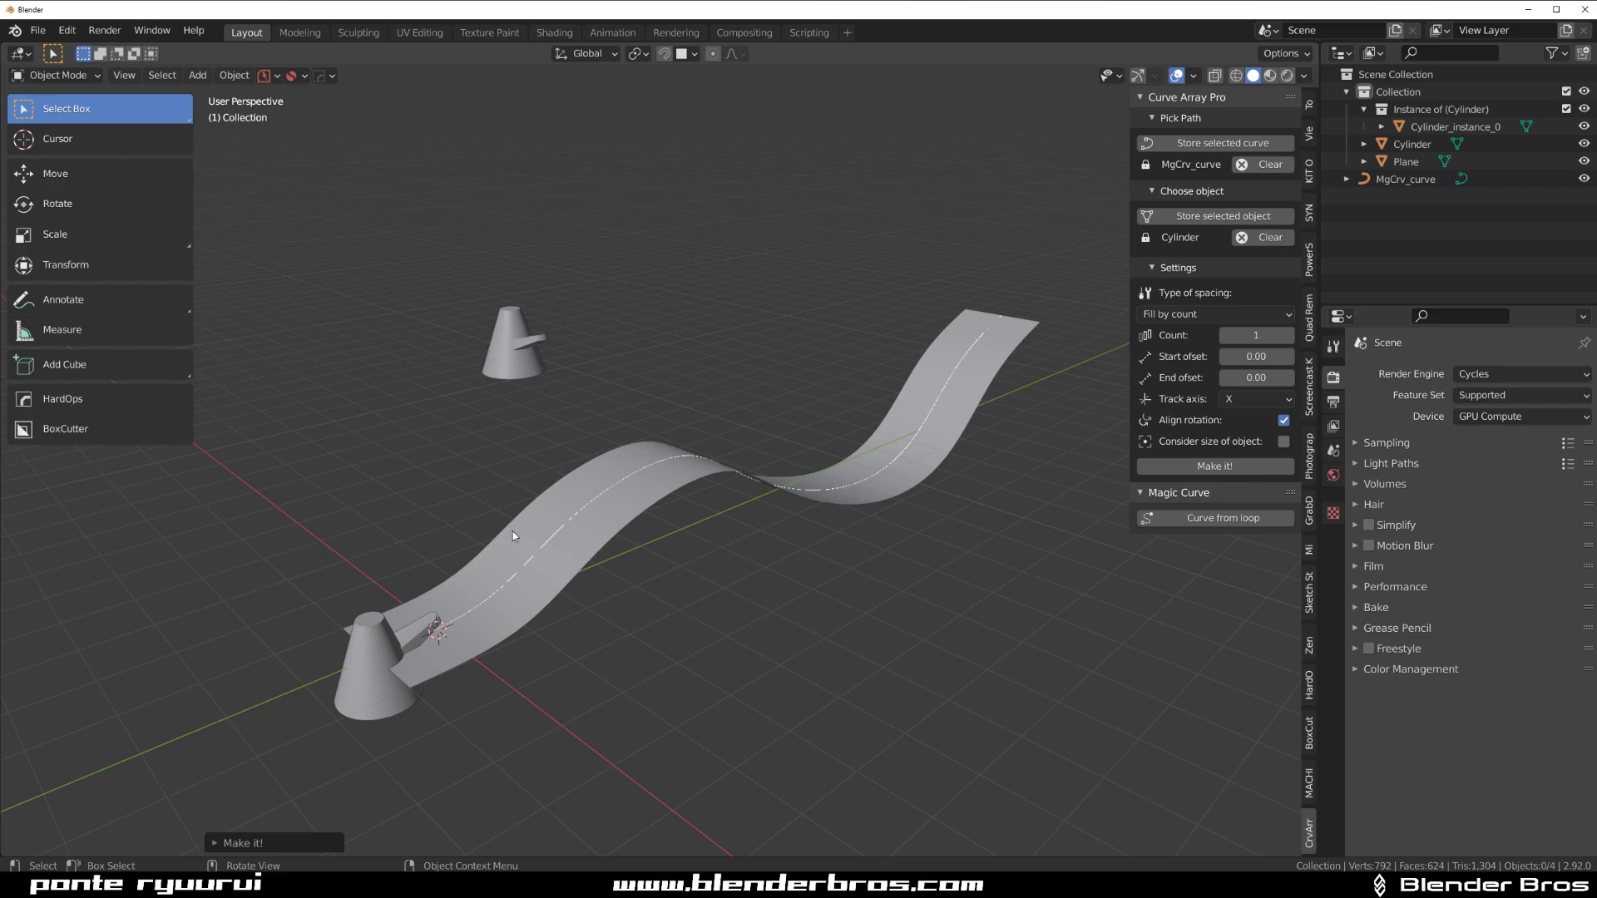
Try moving a face of the original cone in Edit Mode to check whether the generated instance shares its mesh.
{"action": "middle_click_drag", "start_coordinate": [512, 531], "coordinate": [772, 360], "text": "shift"}
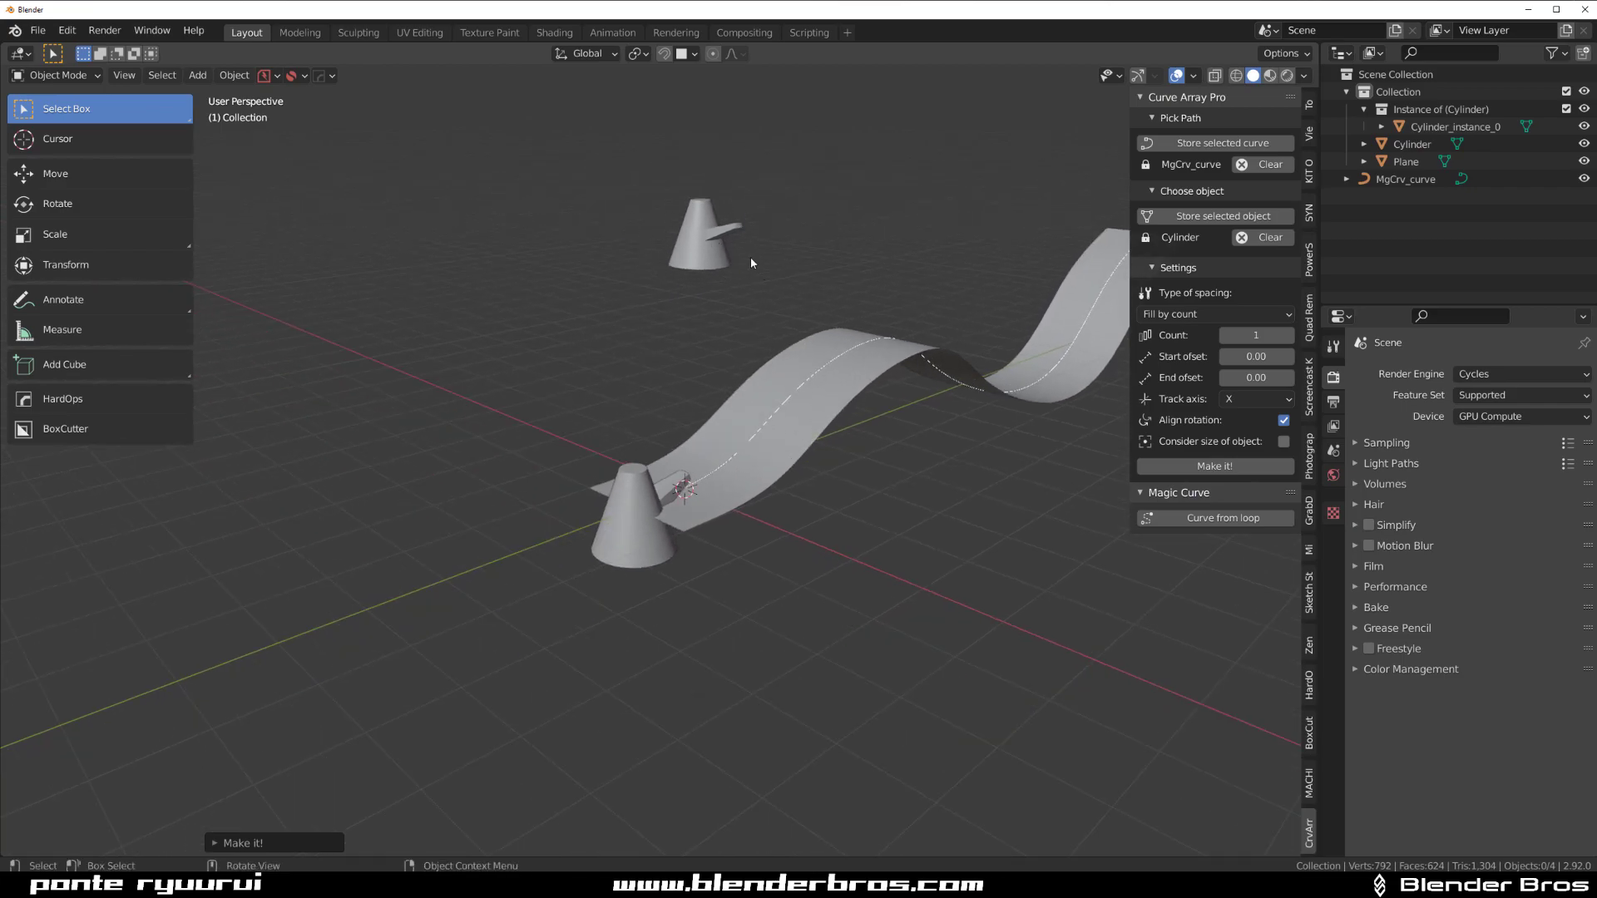
{"action": "middle_click_drag", "start_coordinate": [751, 263], "coordinate": [588, 319], "text": "shift"}
{"action": "left_click", "coordinate": [644, 229]}
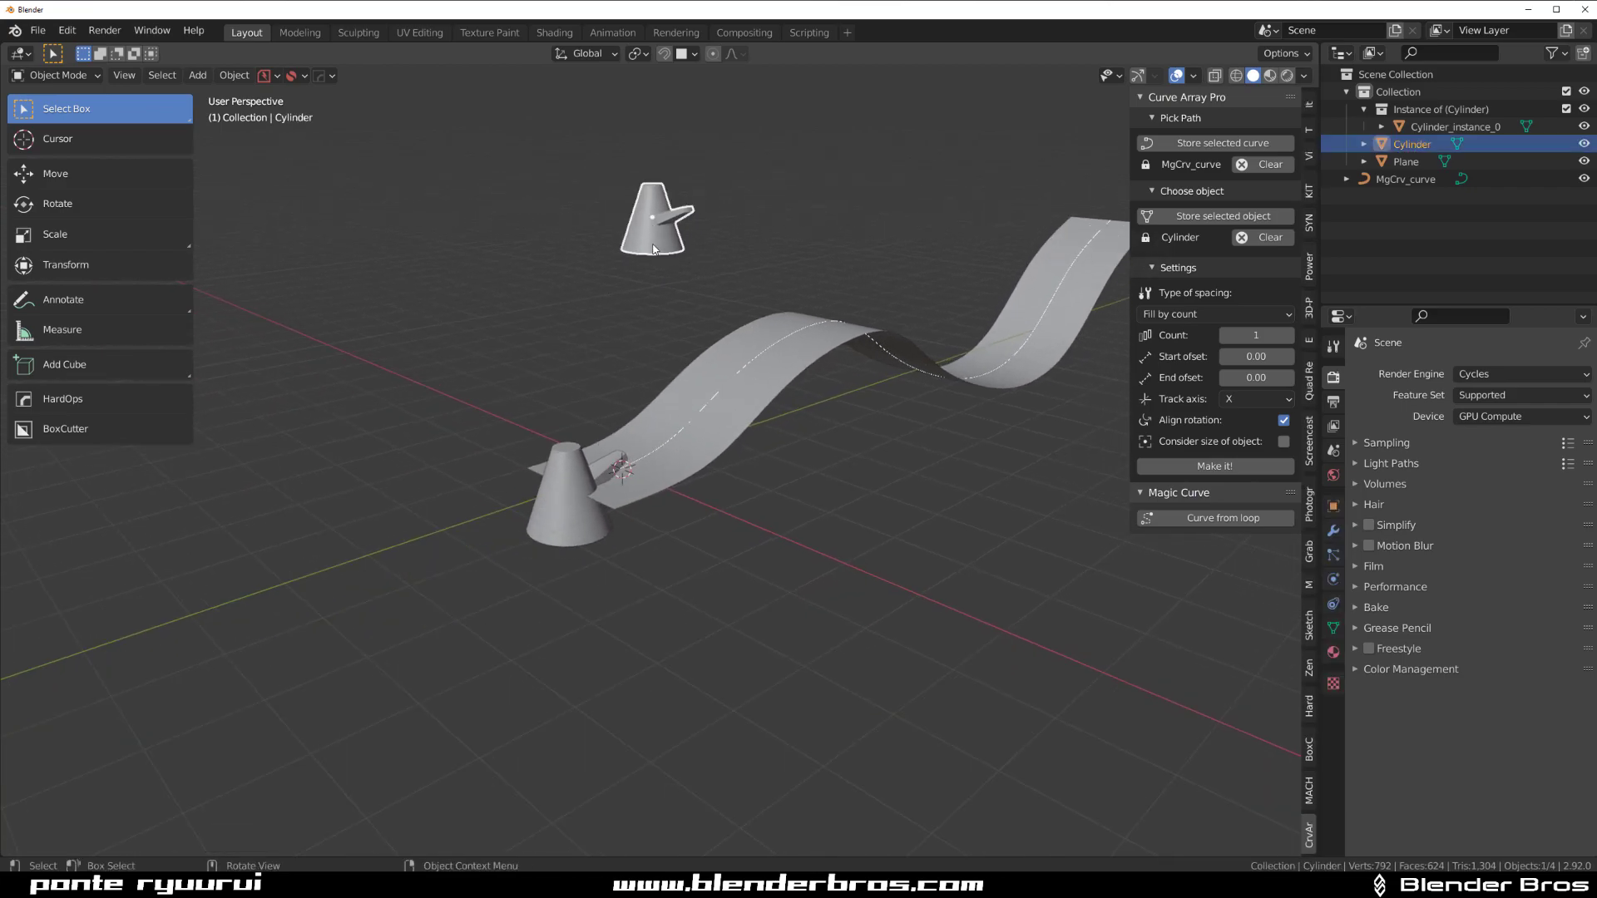
{"action": "key", "text": "Tab"}
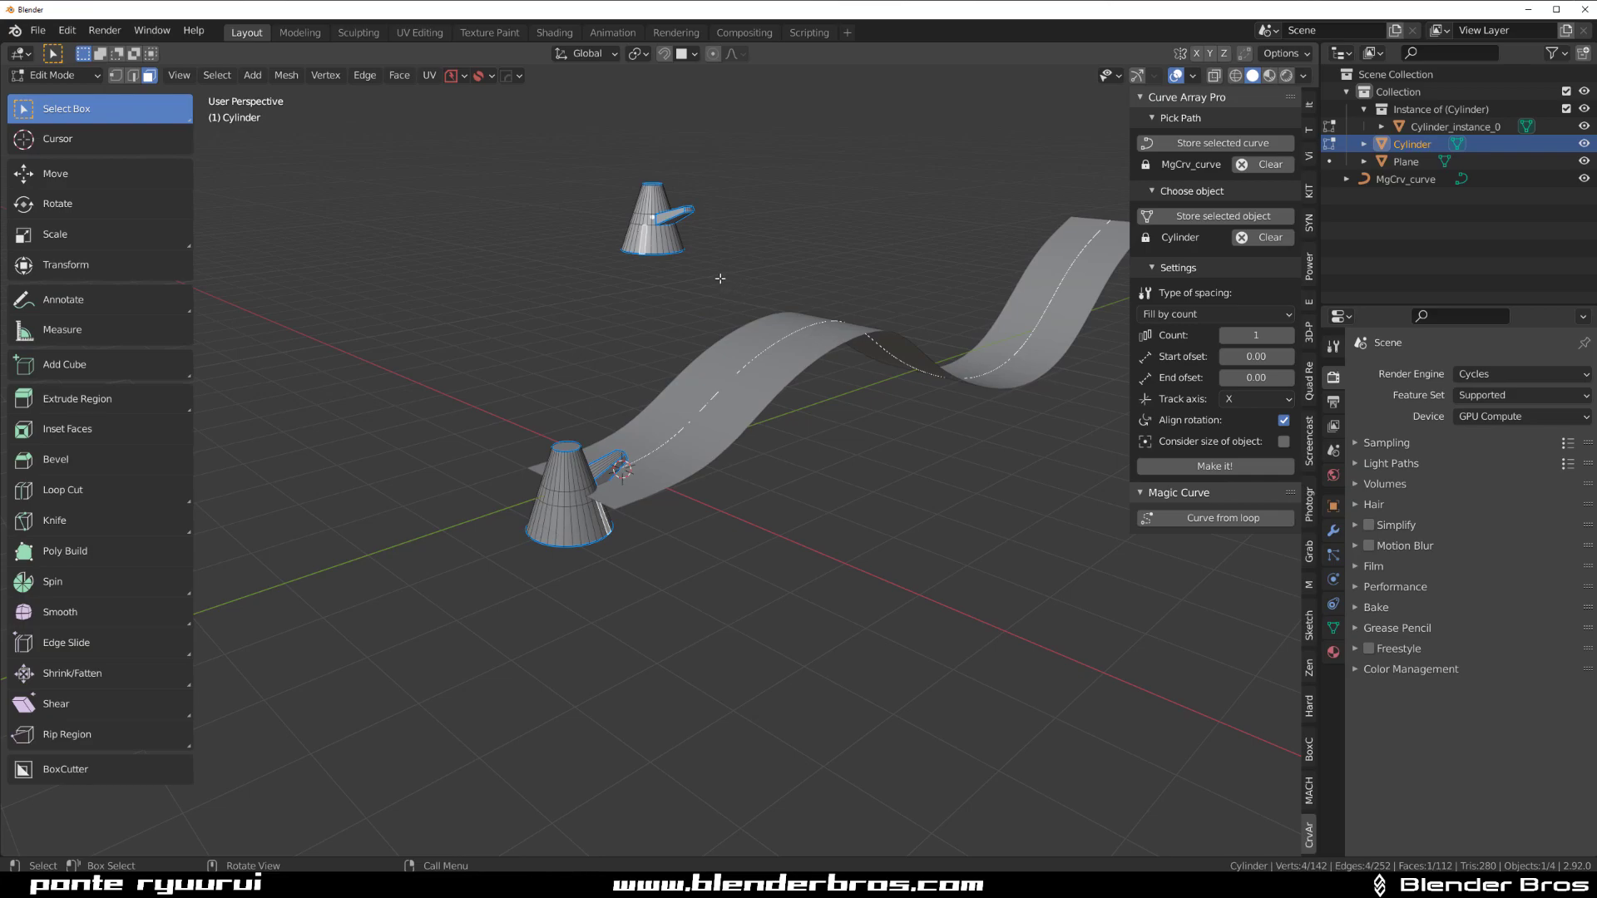
{"action": "key", "text": "g"}
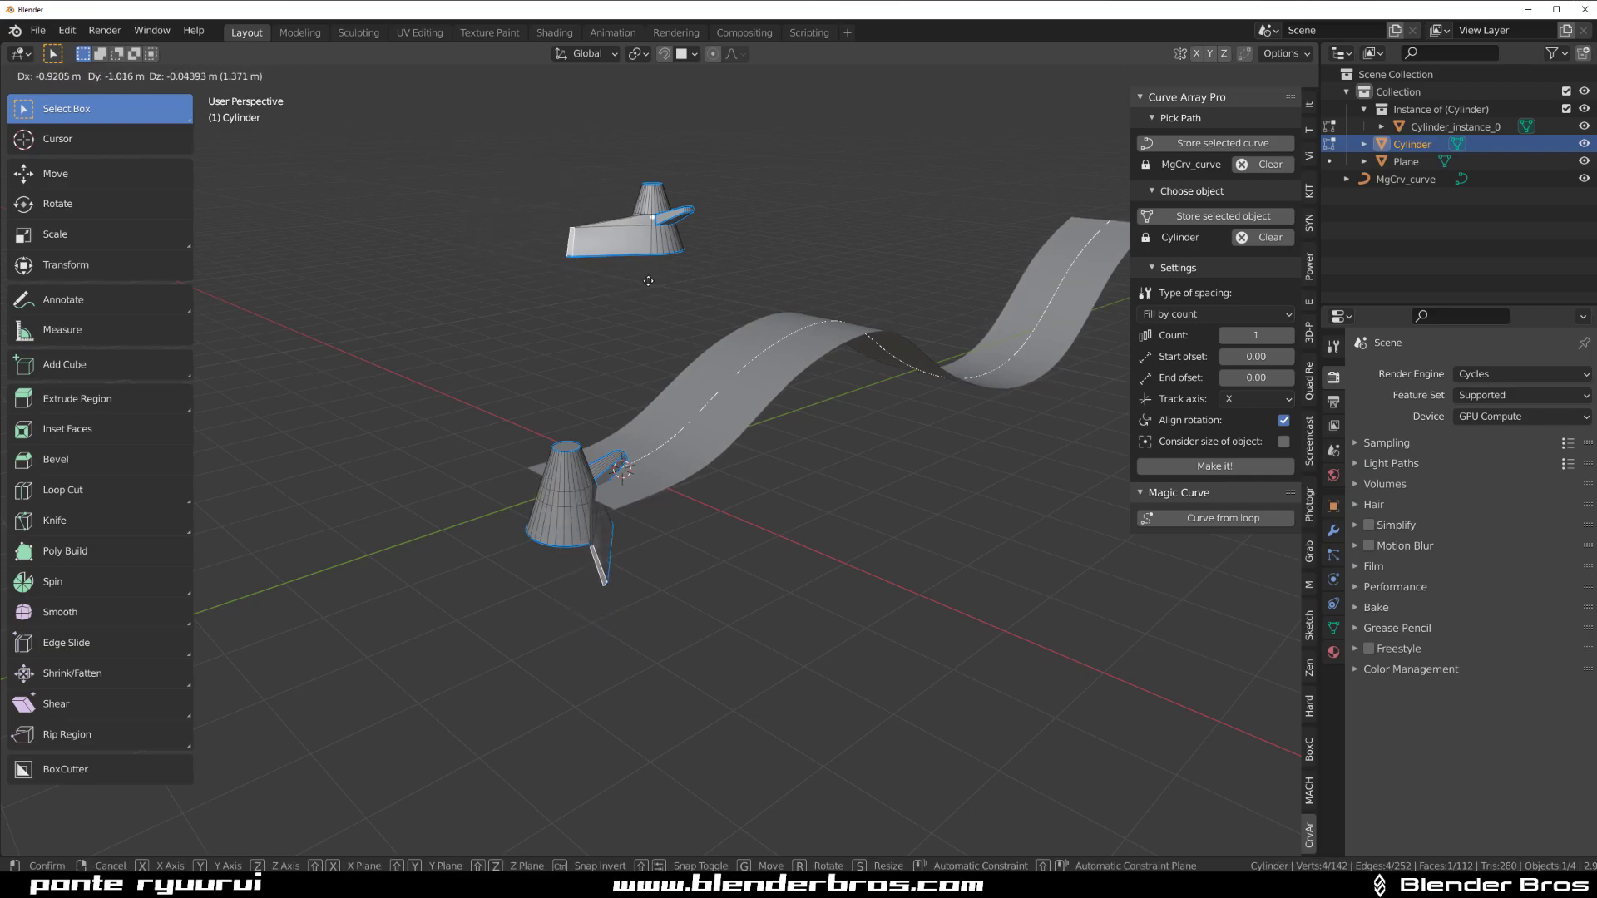
{"action": "right_click", "coordinate": [639, 342]}
{"action": "key", "text": "Tab"}
{"action": "left_click", "coordinate": [577, 249]}
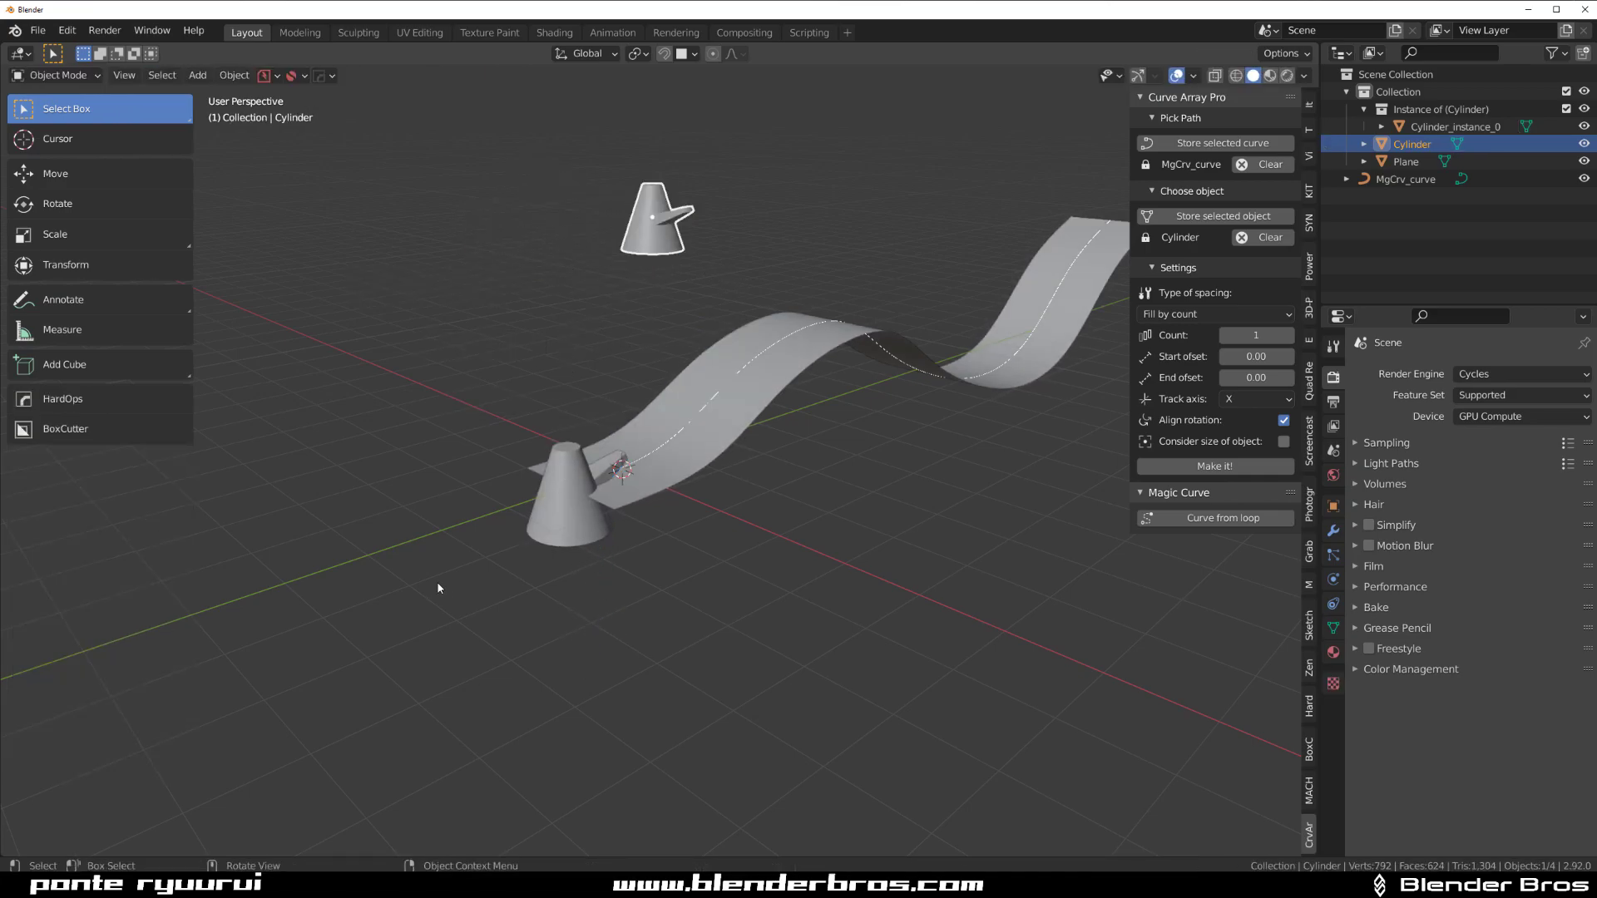
Delete the generated cone instance at the start of the strip and generate the array again.
{"action": "left_click", "coordinate": [582, 480]}
{"action": "key", "text": "Delete"}
{"action": "left_click", "coordinate": [1215, 466]}
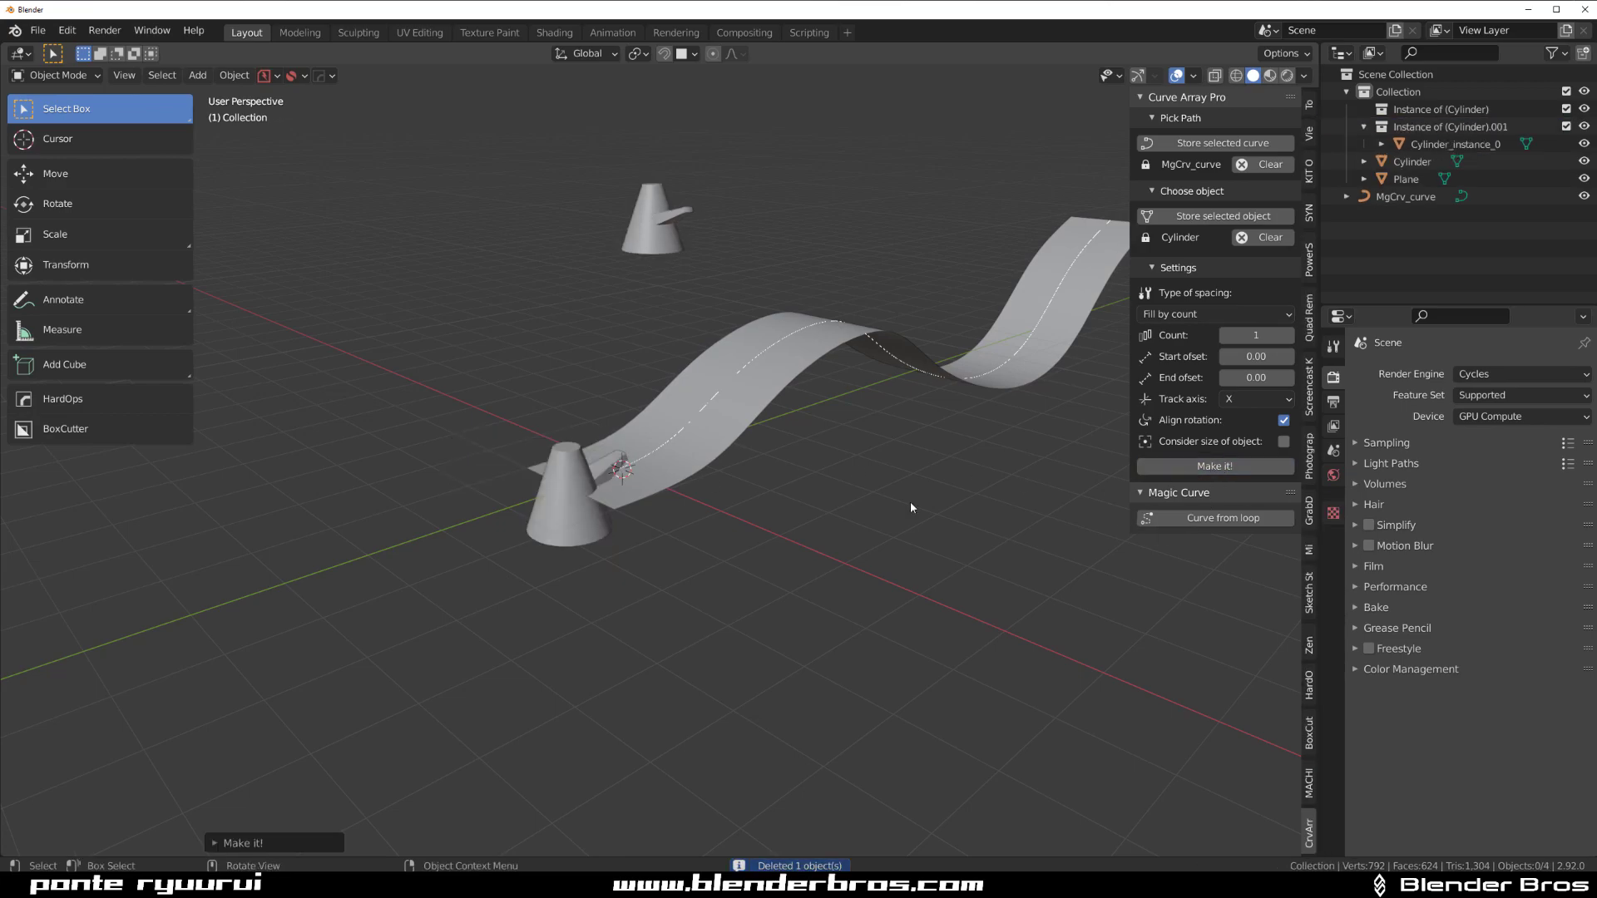
Set the new array's count to 6 in its Make it! operator settings.
{"action": "left_click", "coordinate": [262, 845]}
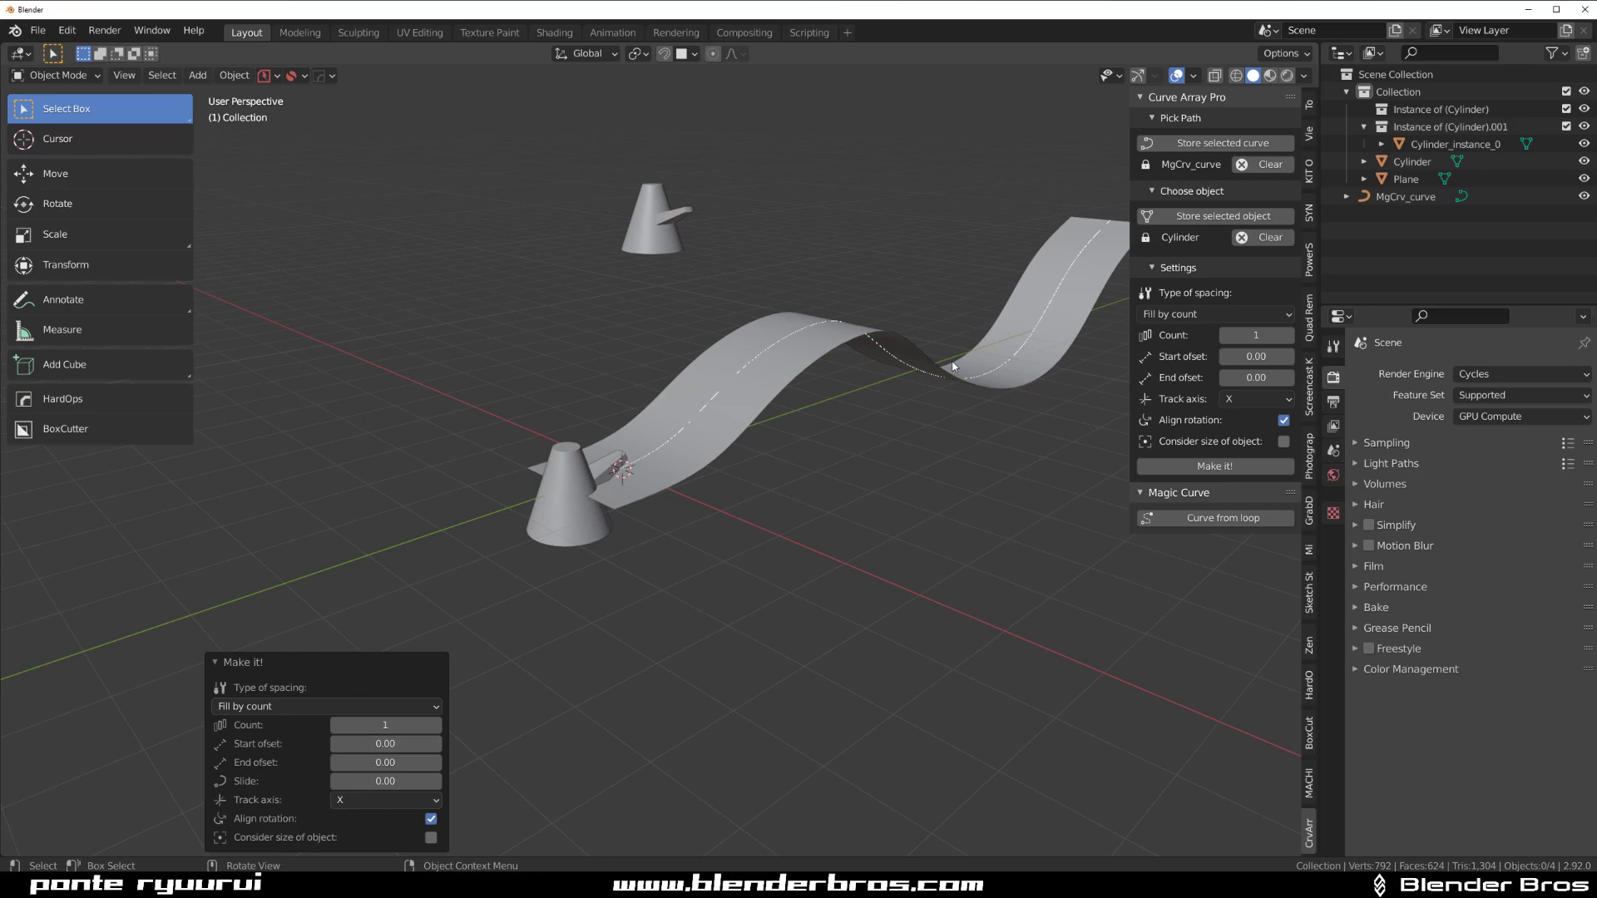
{"action": "middle_click_drag", "start_coordinate": [707, 480], "coordinate": [570, 473], "text": "shift"}
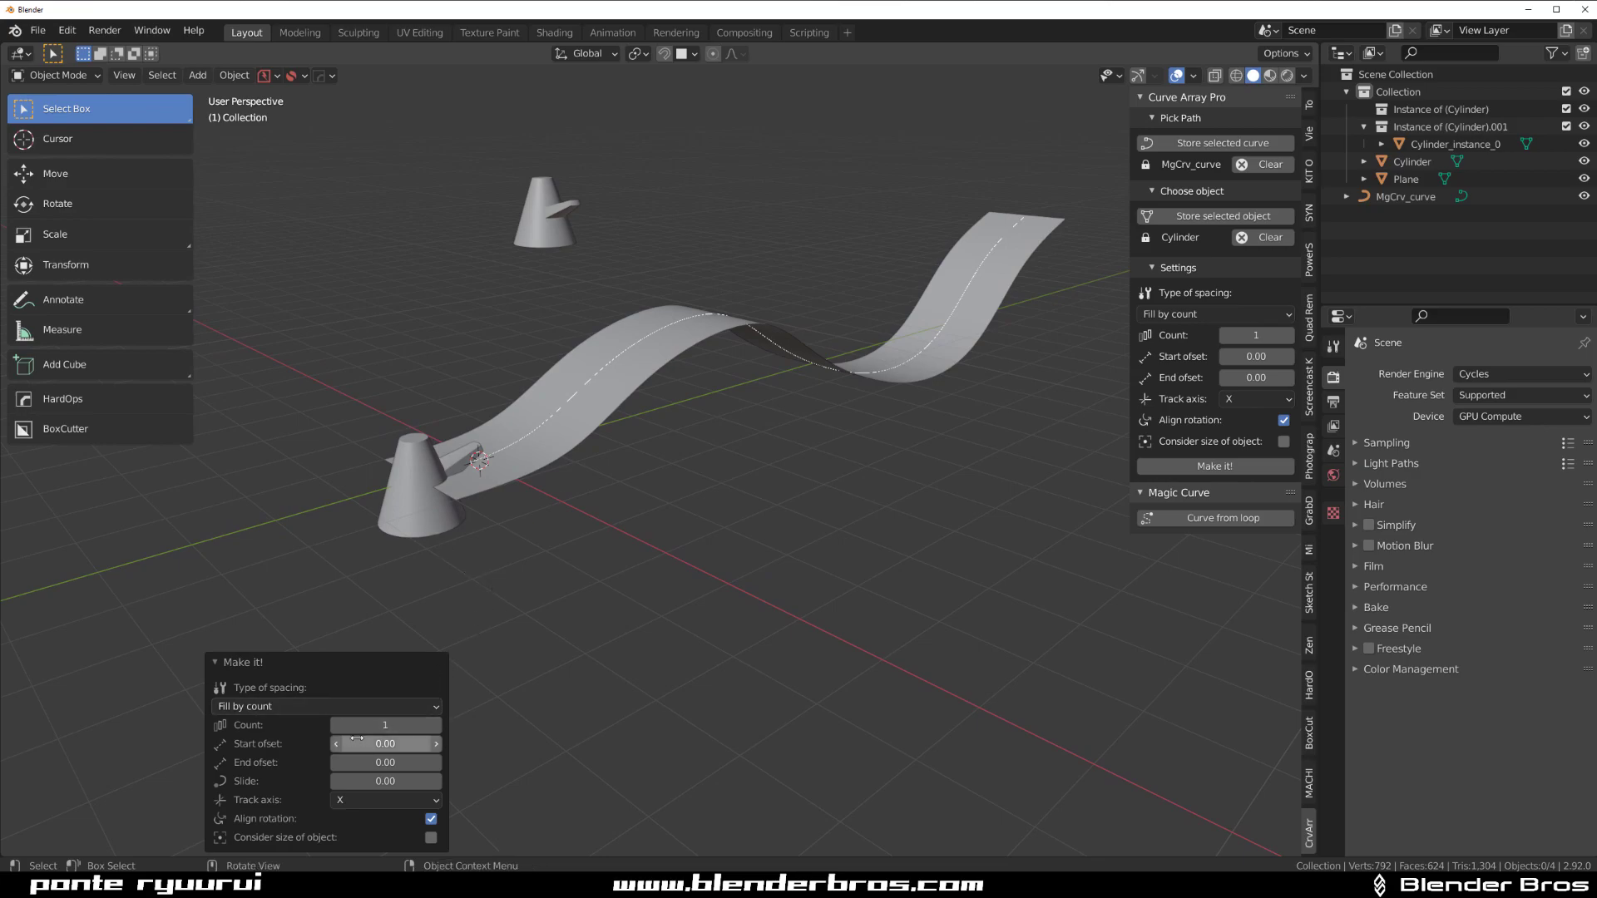
{"action": "left_click", "coordinate": [435, 725]}
{"action": "left_click", "coordinate": [434, 726]}
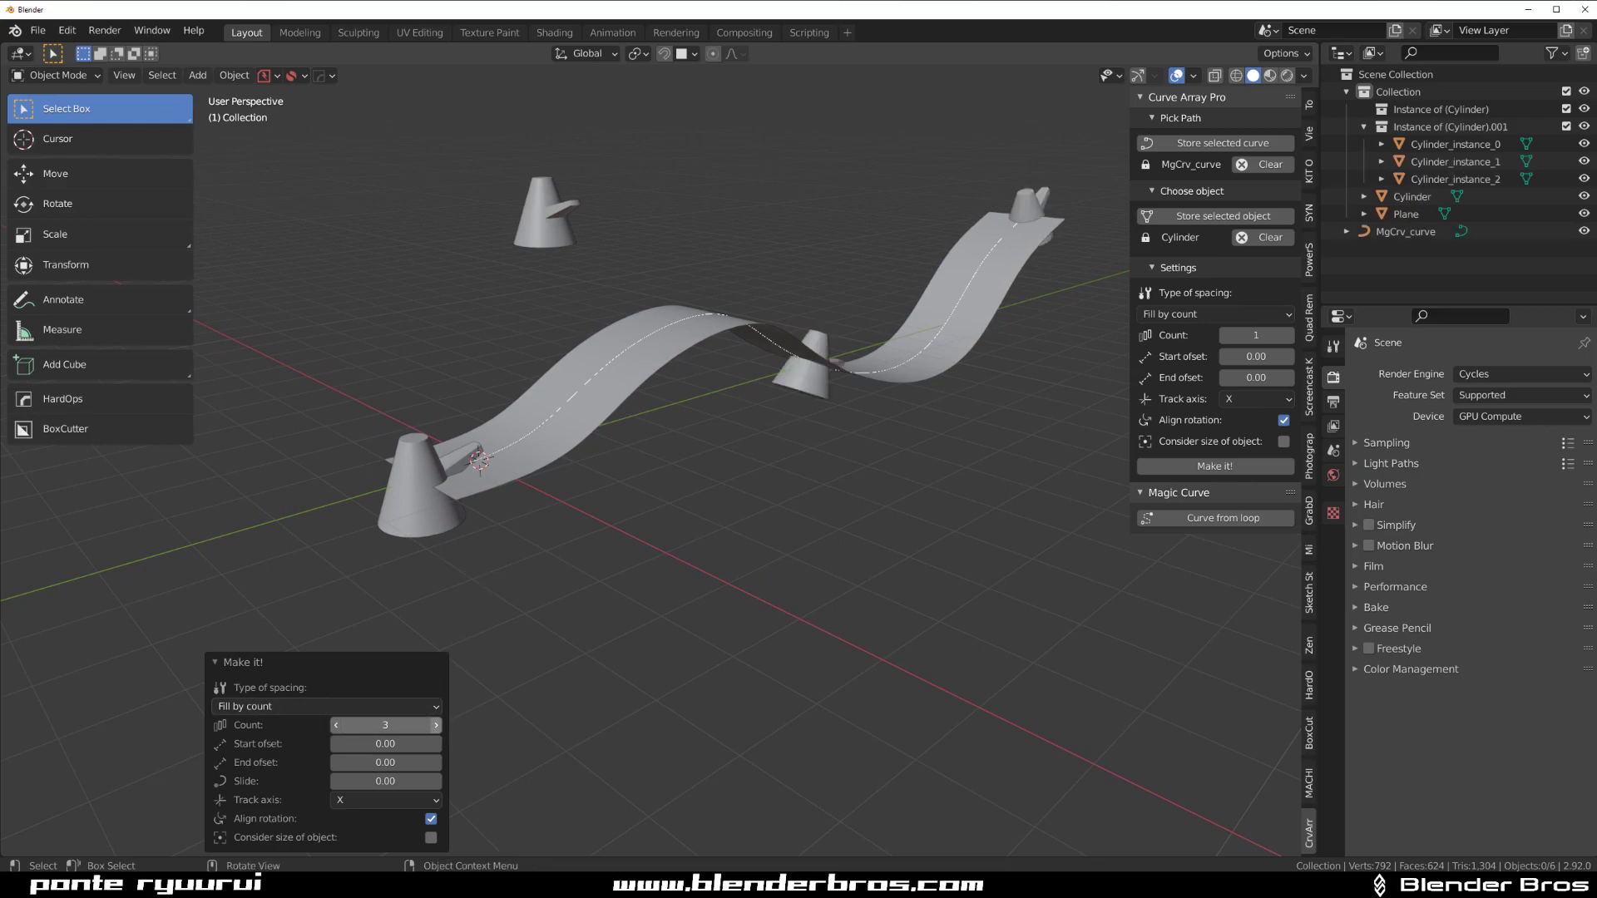
{"action": "left_click", "coordinate": [434, 725]}
{"action": "left_click", "coordinate": [434, 725]}
{"action": "left_click", "coordinate": [434, 725]}
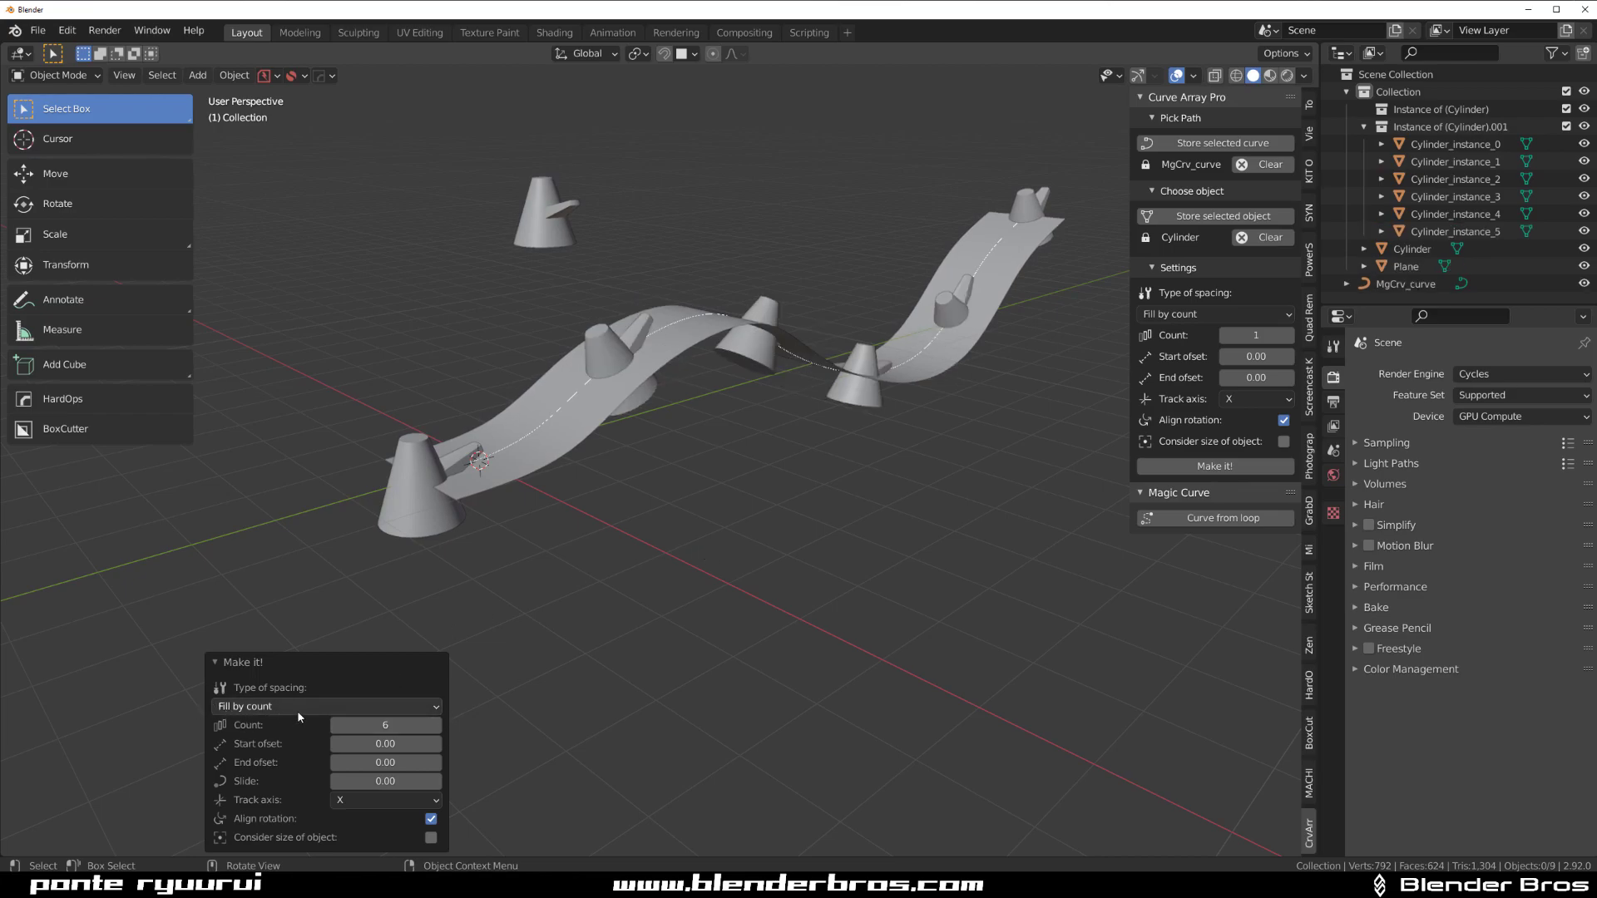
Inspect the cones along the strip and increase the array count to 9.
{"action": "middle_click_drag", "start_coordinate": [732, 549], "coordinate": [269, 507]}
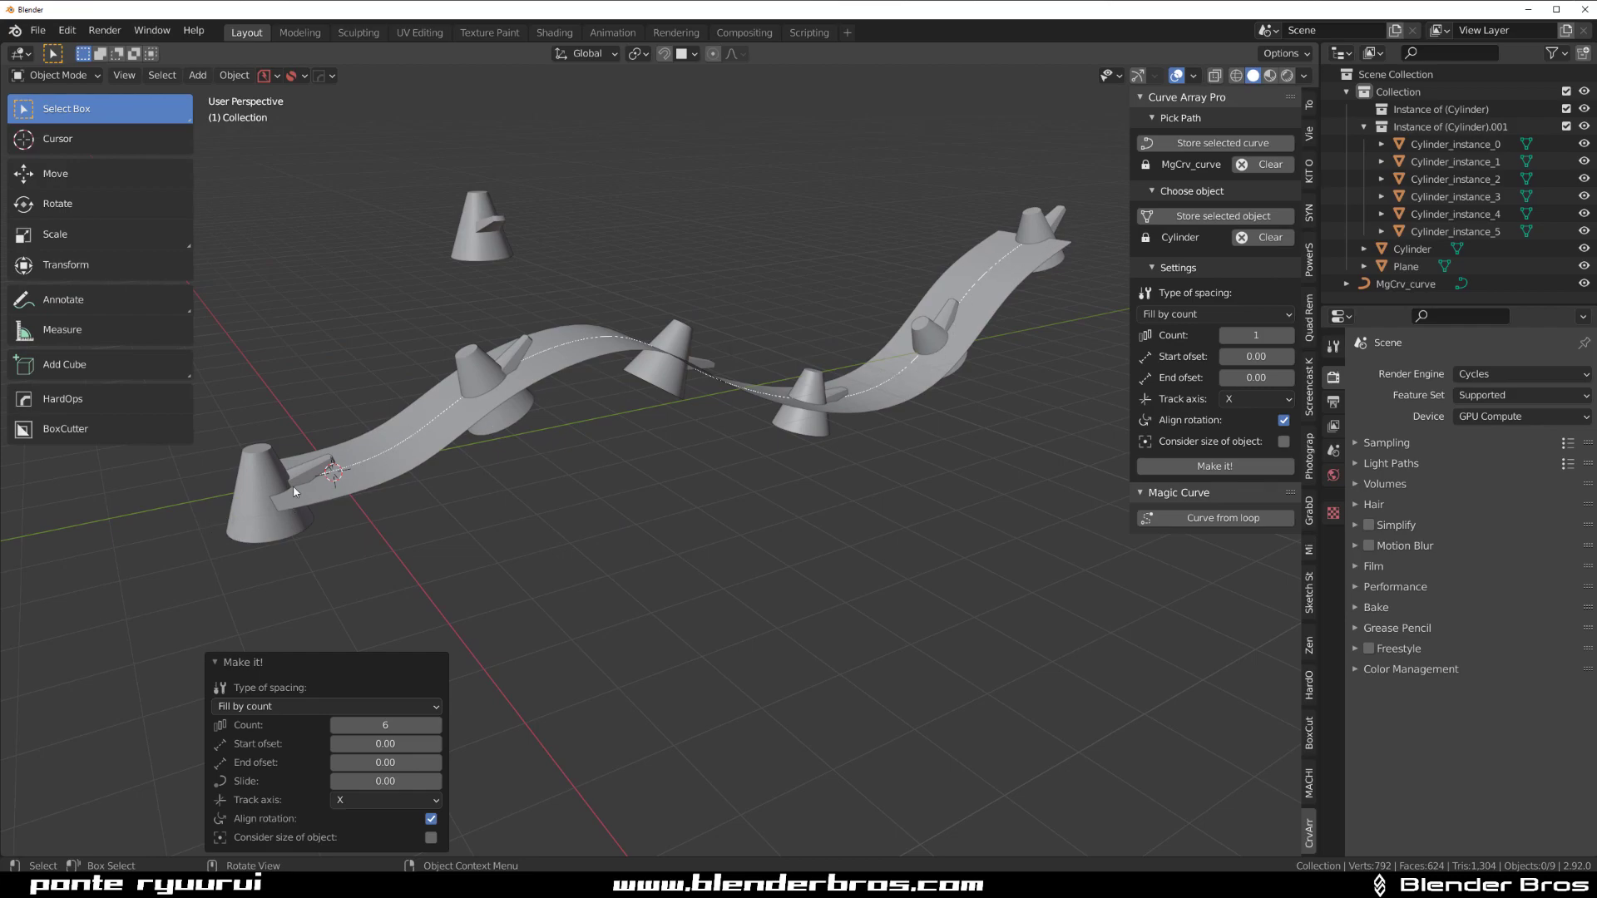
{"action": "middle_click_drag", "start_coordinate": [890, 351], "coordinate": [804, 372]}
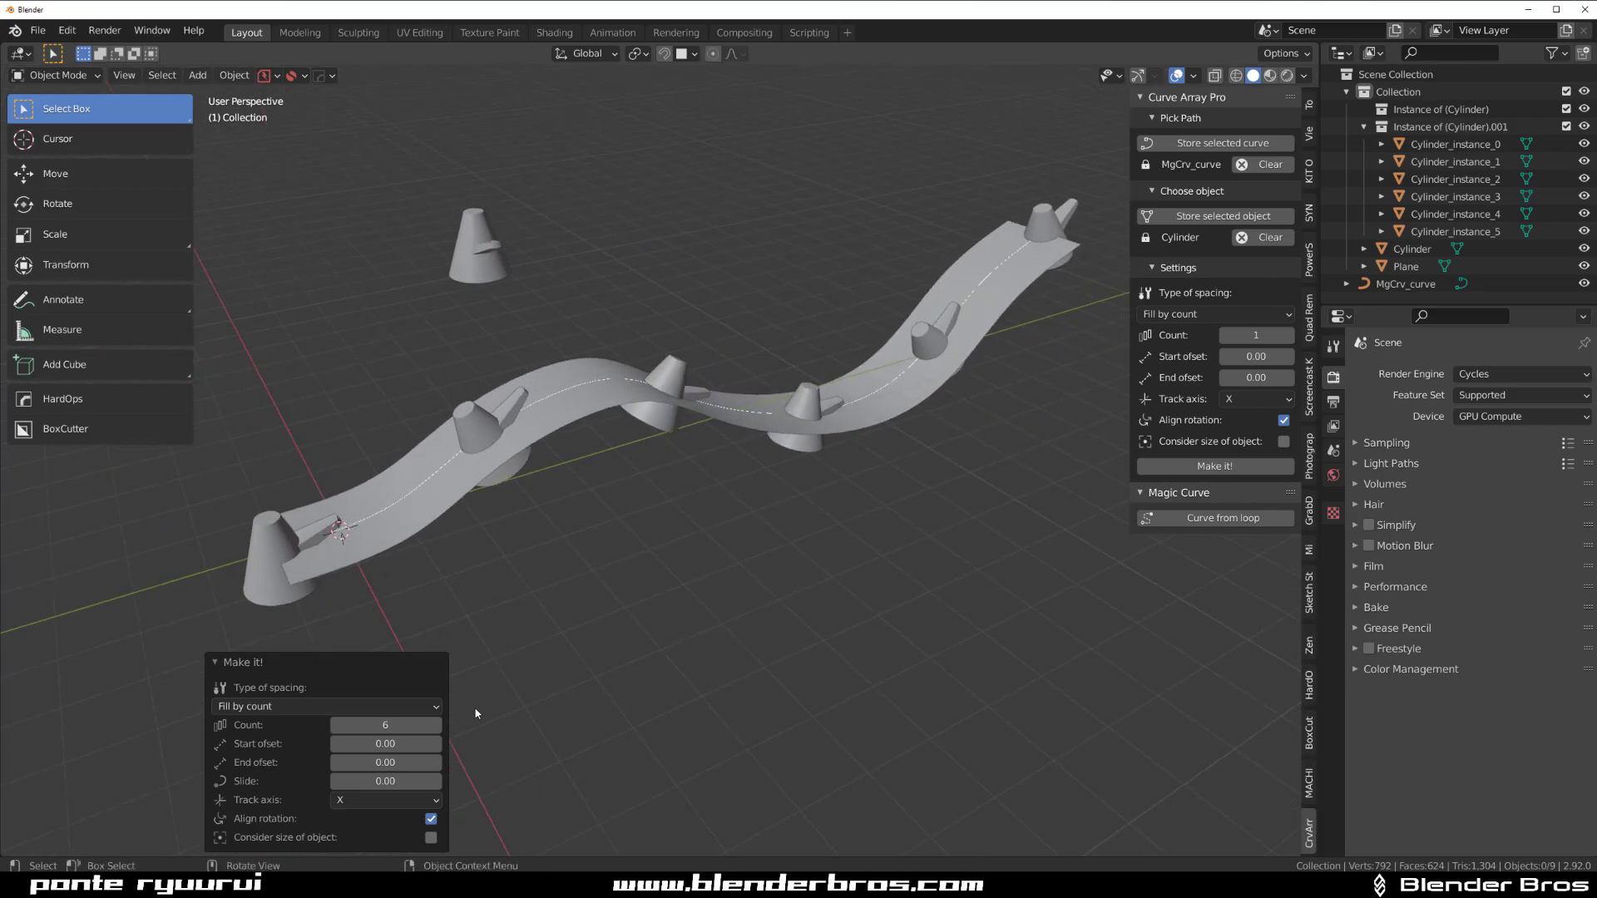
{"action": "left_click", "coordinate": [435, 727]}
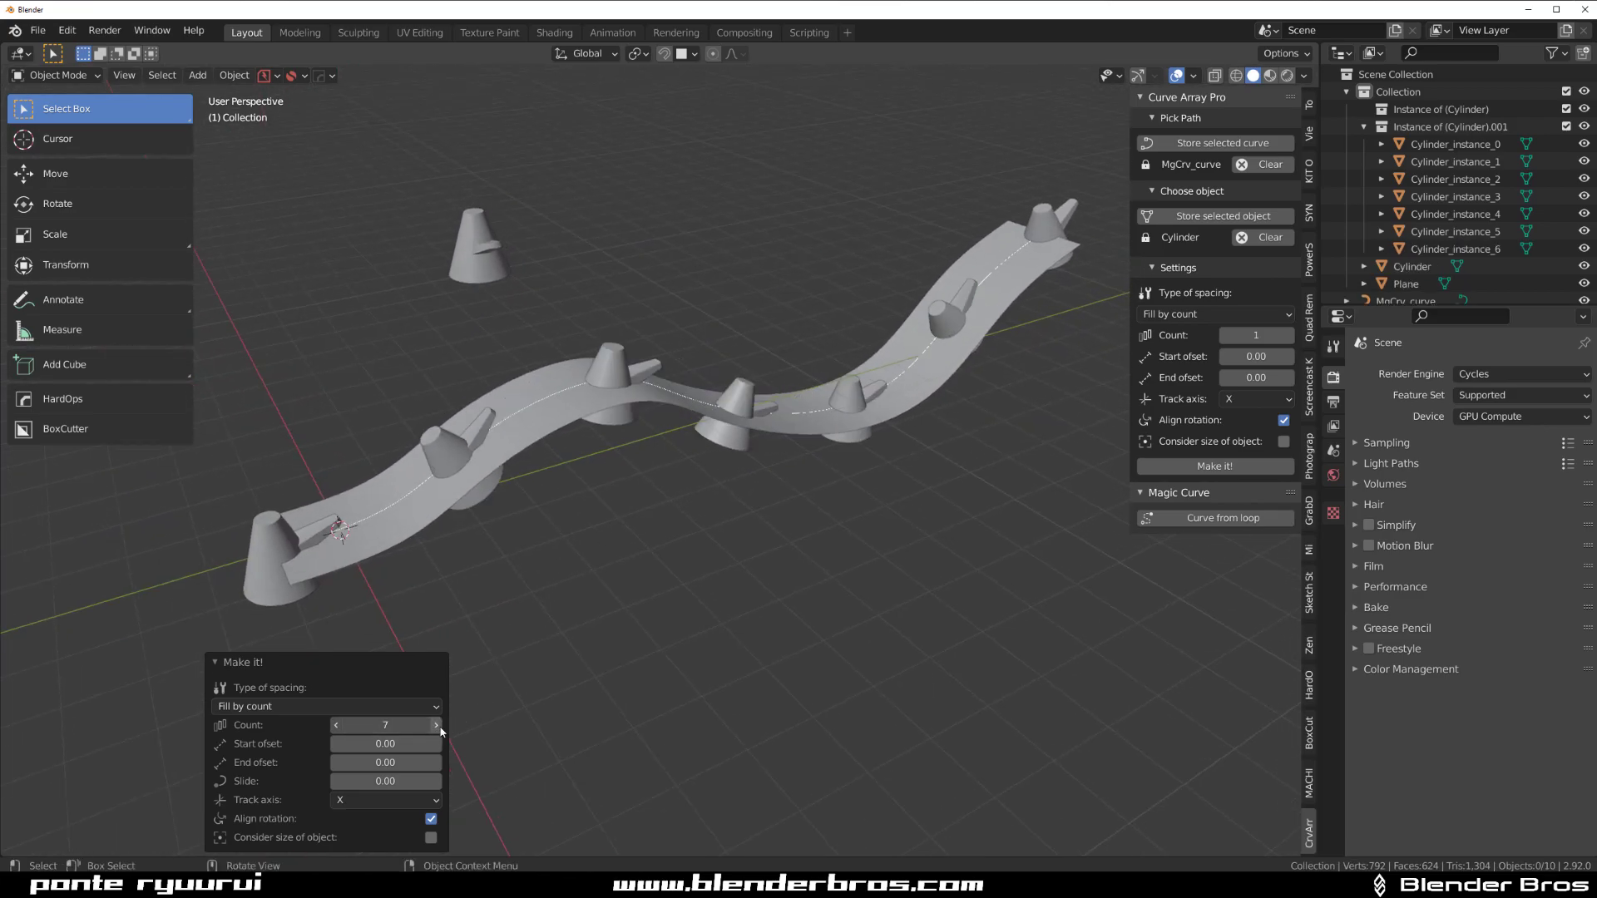
{"action": "left_click", "coordinate": [435, 728]}
{"action": "left_click", "coordinate": [435, 727]}
{"action": "middle_click_drag", "start_coordinate": [522, 695], "coordinate": [531, 646]}
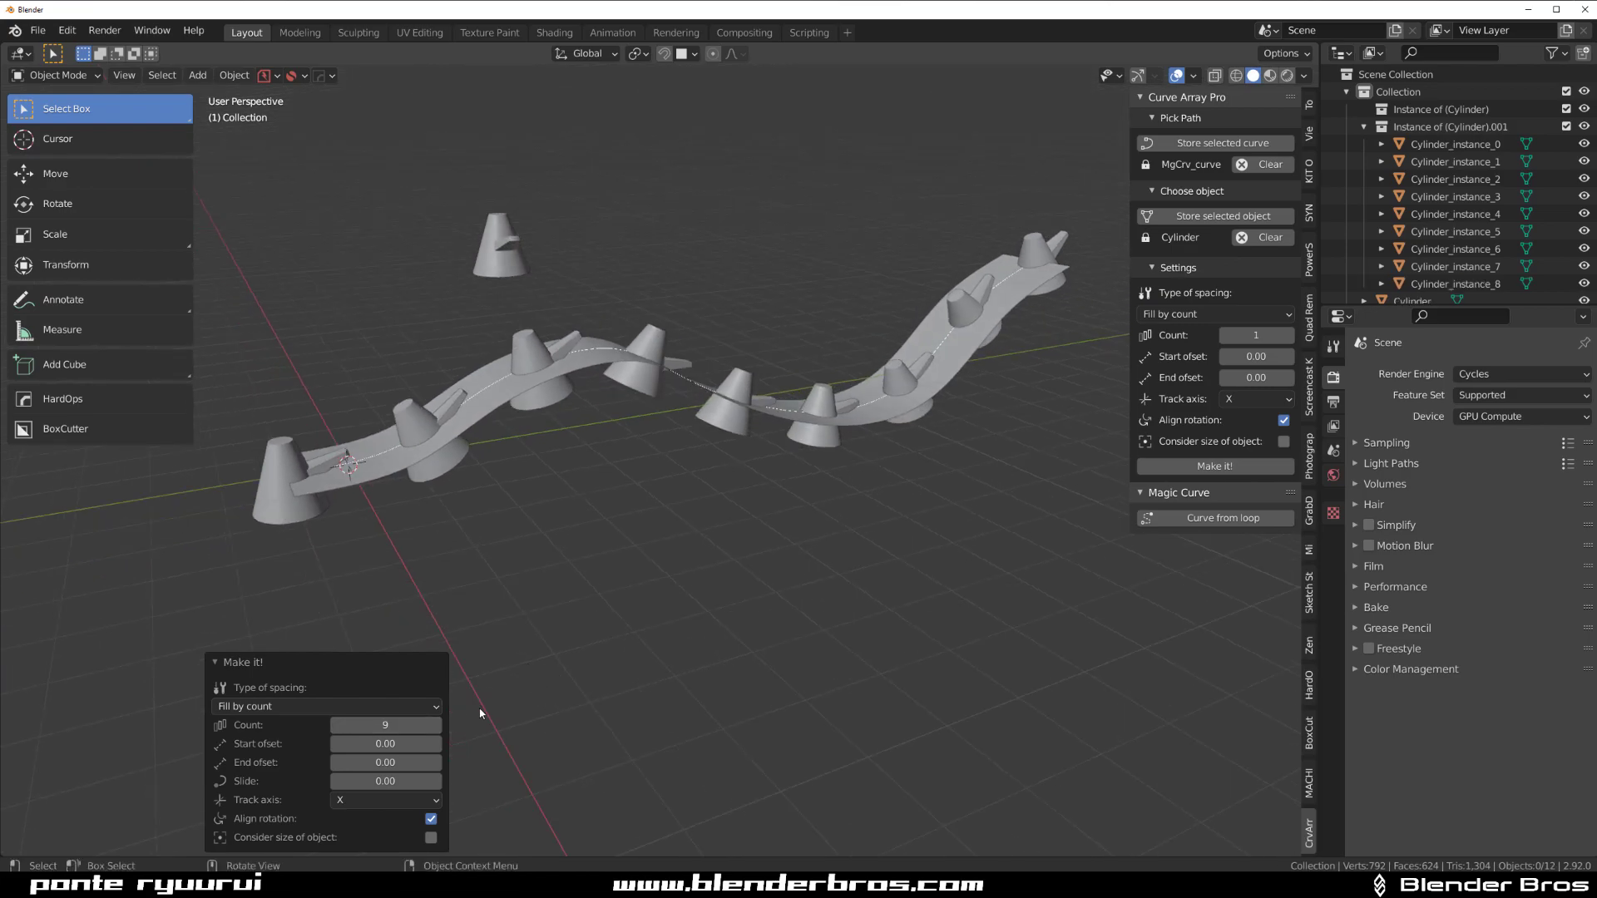
Try a start offset of 1.89, an end offset of 2.49 and a slide of -0.96, and reset them to 0.
{"action": "left_click_drag", "start_coordinate": [370, 741], "coordinate": [368, 779]}
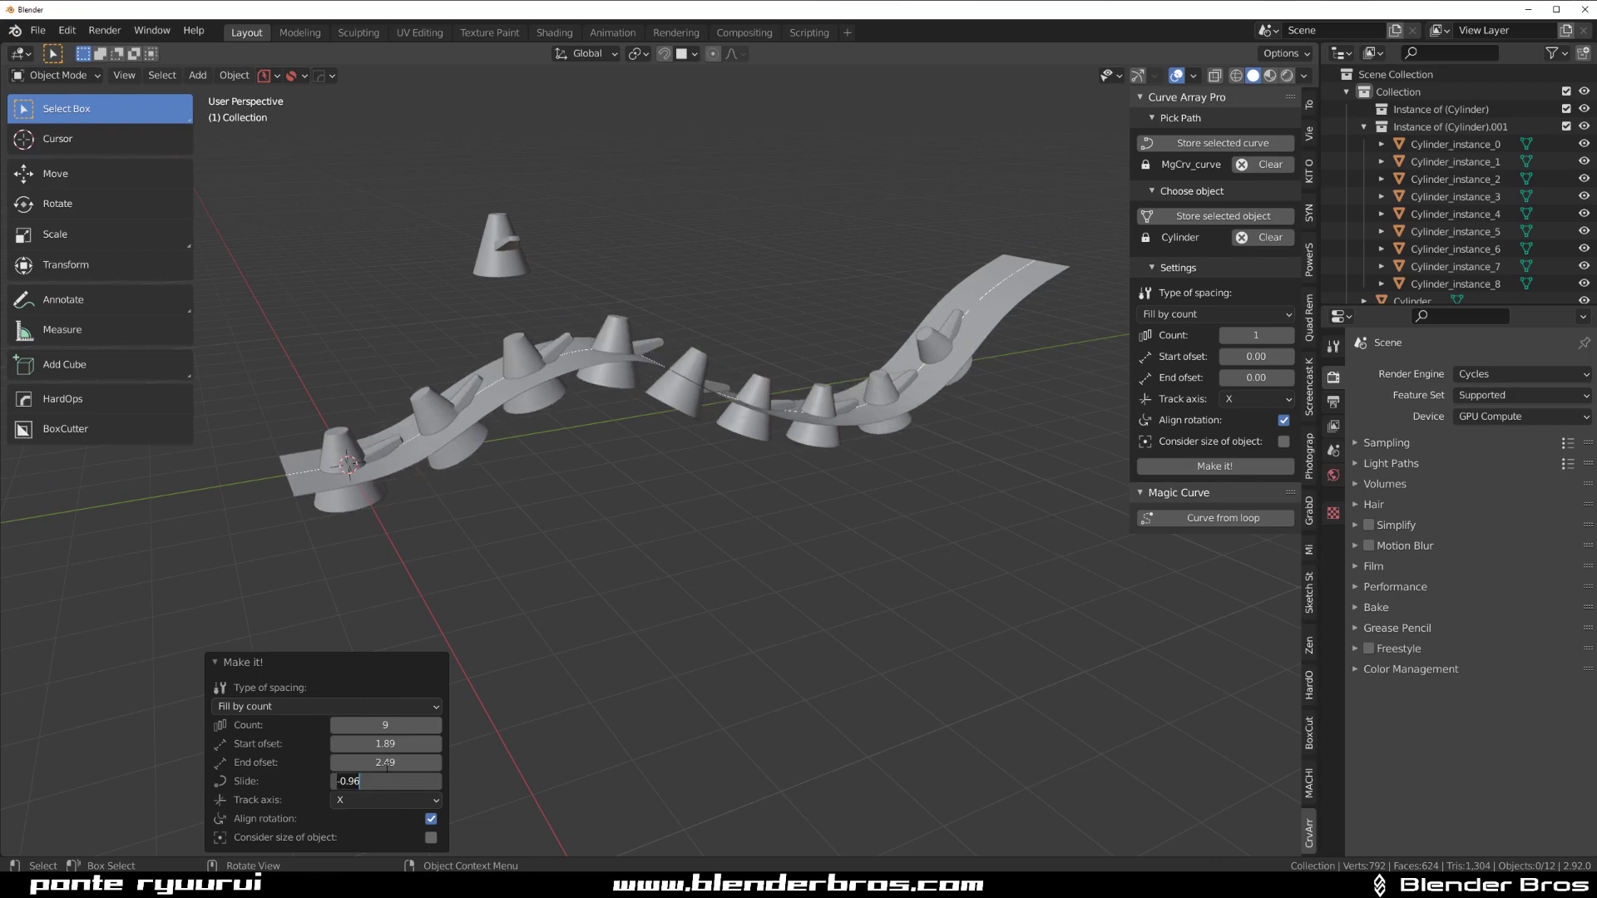
{"action": "type", "text": "0"}
{"action": "key", "text": "Return"}
Set the array's track axis to -Y.
{"action": "middle_click_drag", "start_coordinate": [541, 503], "coordinate": [748, 466]}
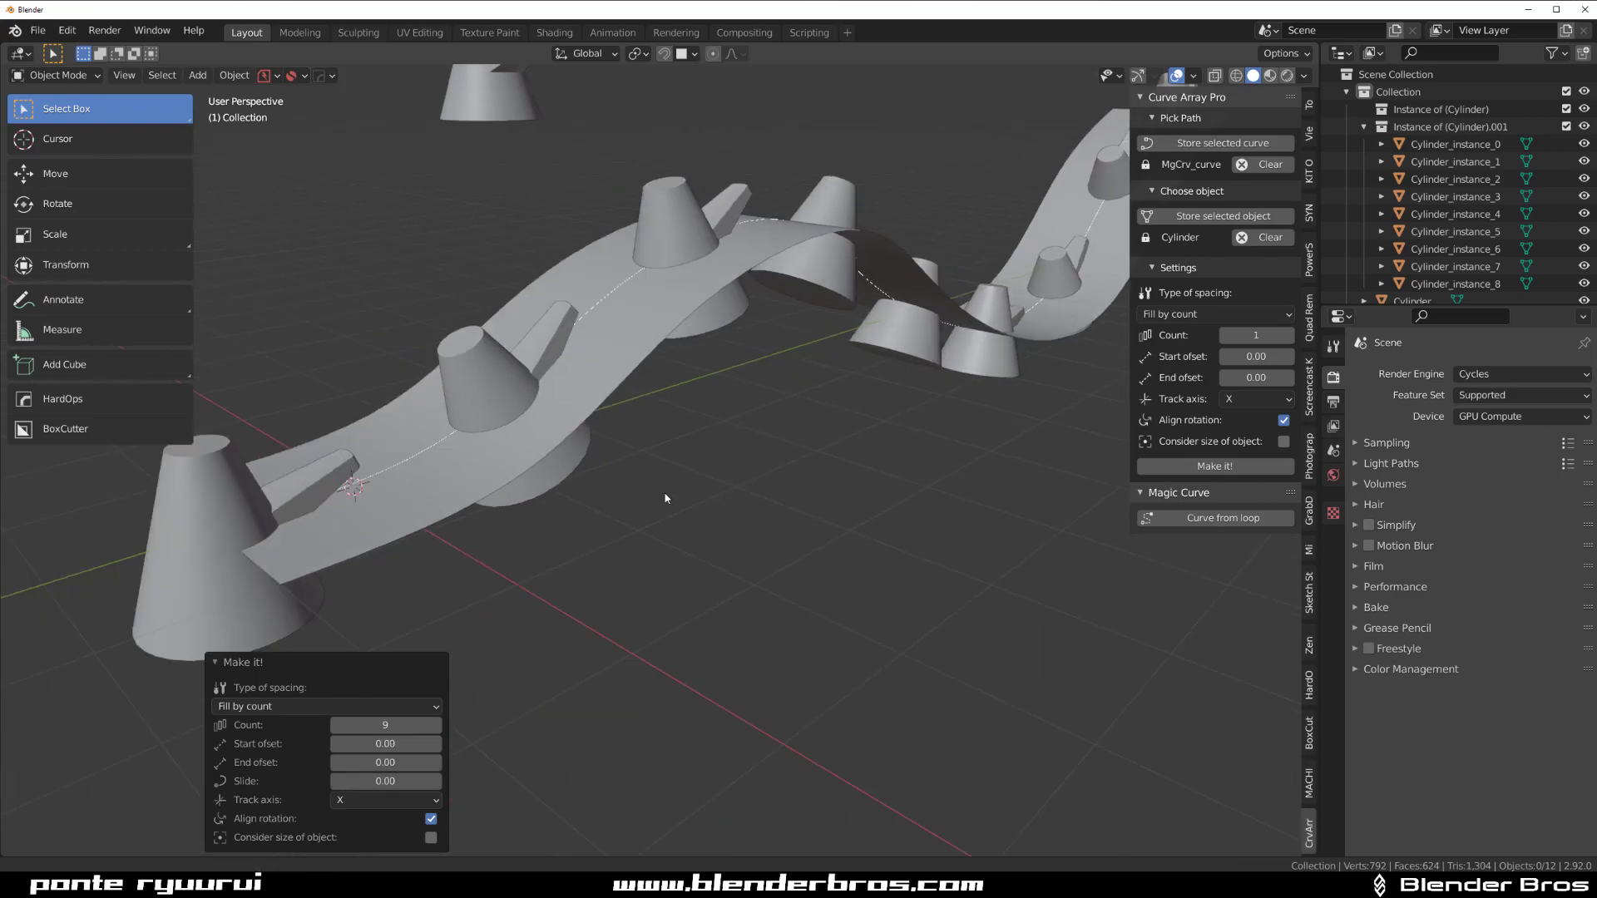
{"action": "scroll", "coordinate": [664, 403], "scroll_direction": "down", "scroll_amount": 1}
{"action": "middle_click_drag", "start_coordinate": [628, 506], "coordinate": [457, 741]}
{"action": "left_click", "coordinate": [375, 800]}
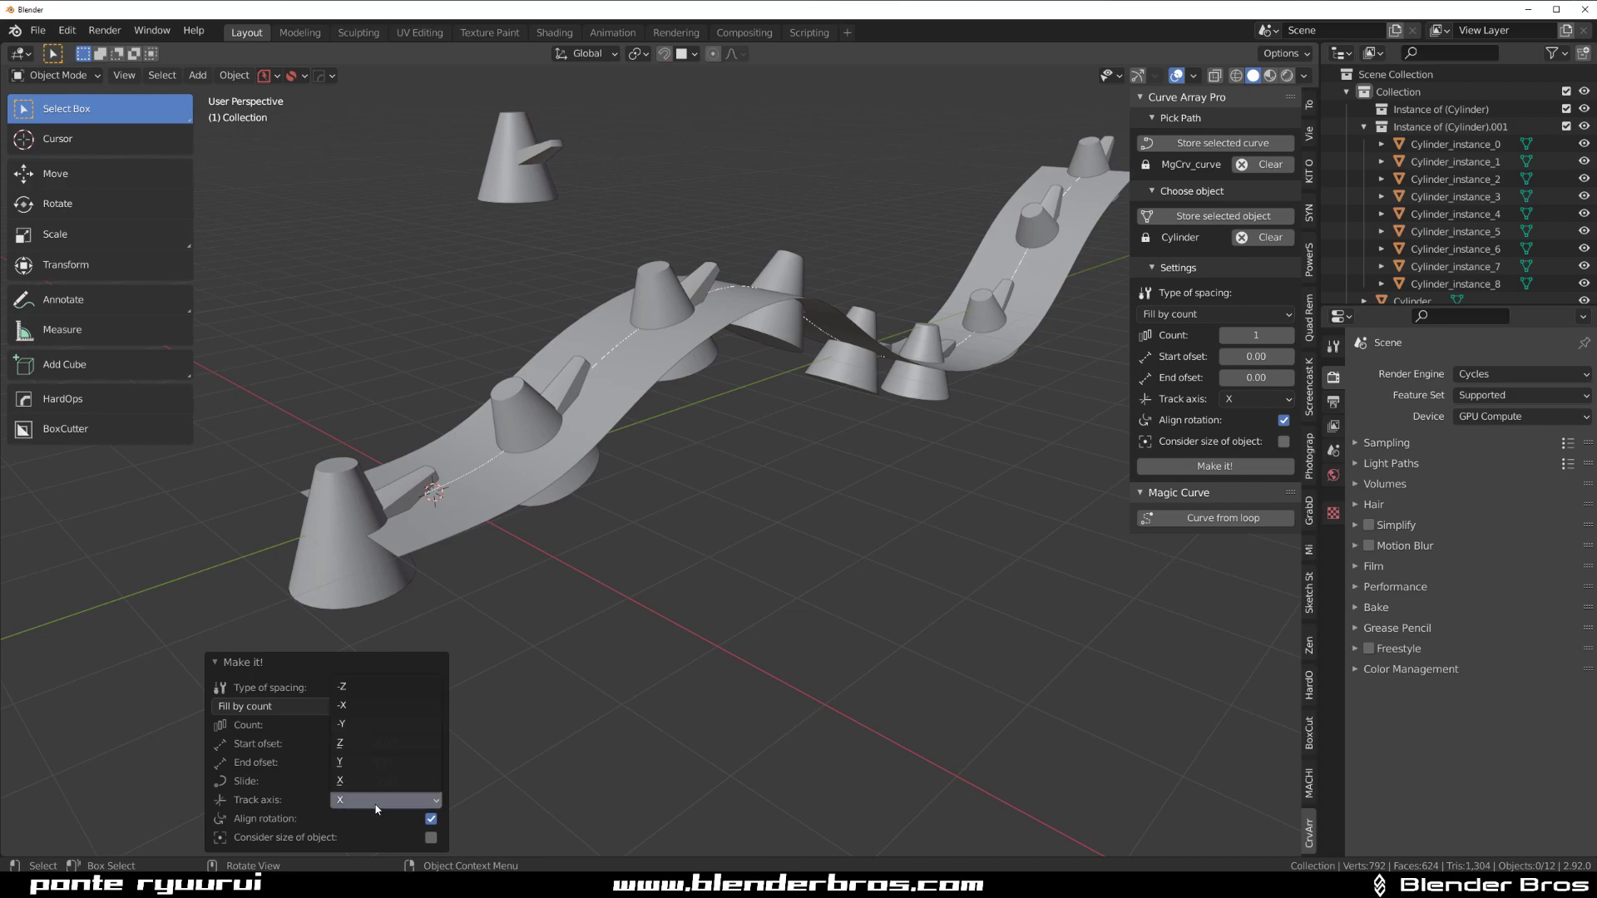
{"action": "left_click", "coordinate": [371, 723]}
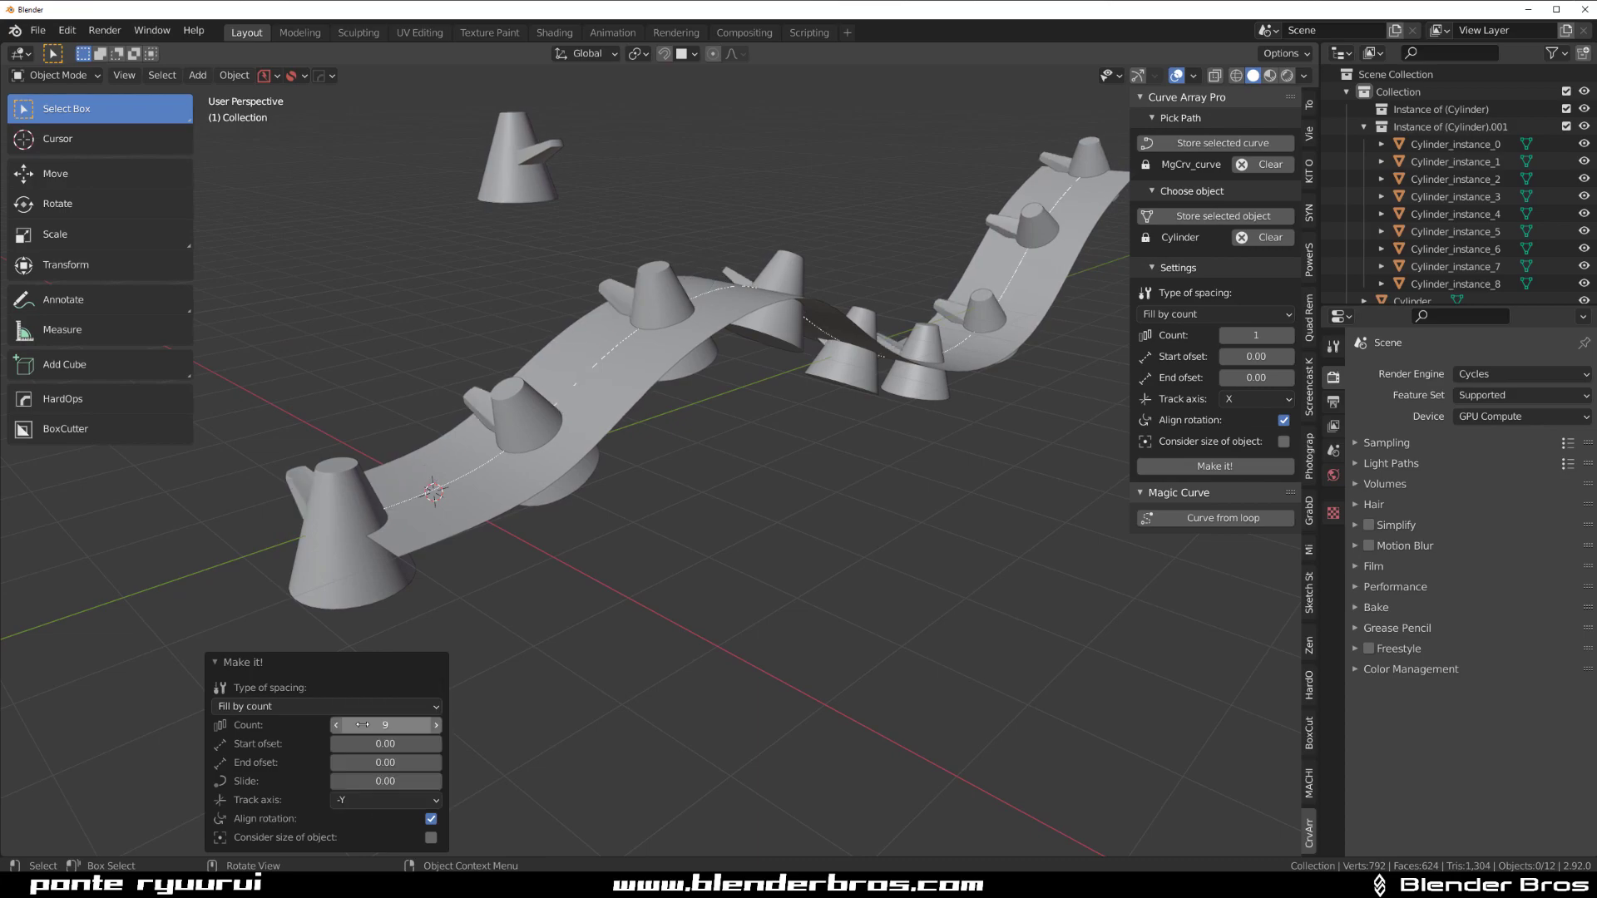
Change the array's track axis to Z so the cones lie along the curve.
{"action": "middle_click_drag", "start_coordinate": [466, 633], "coordinate": [641, 551]}
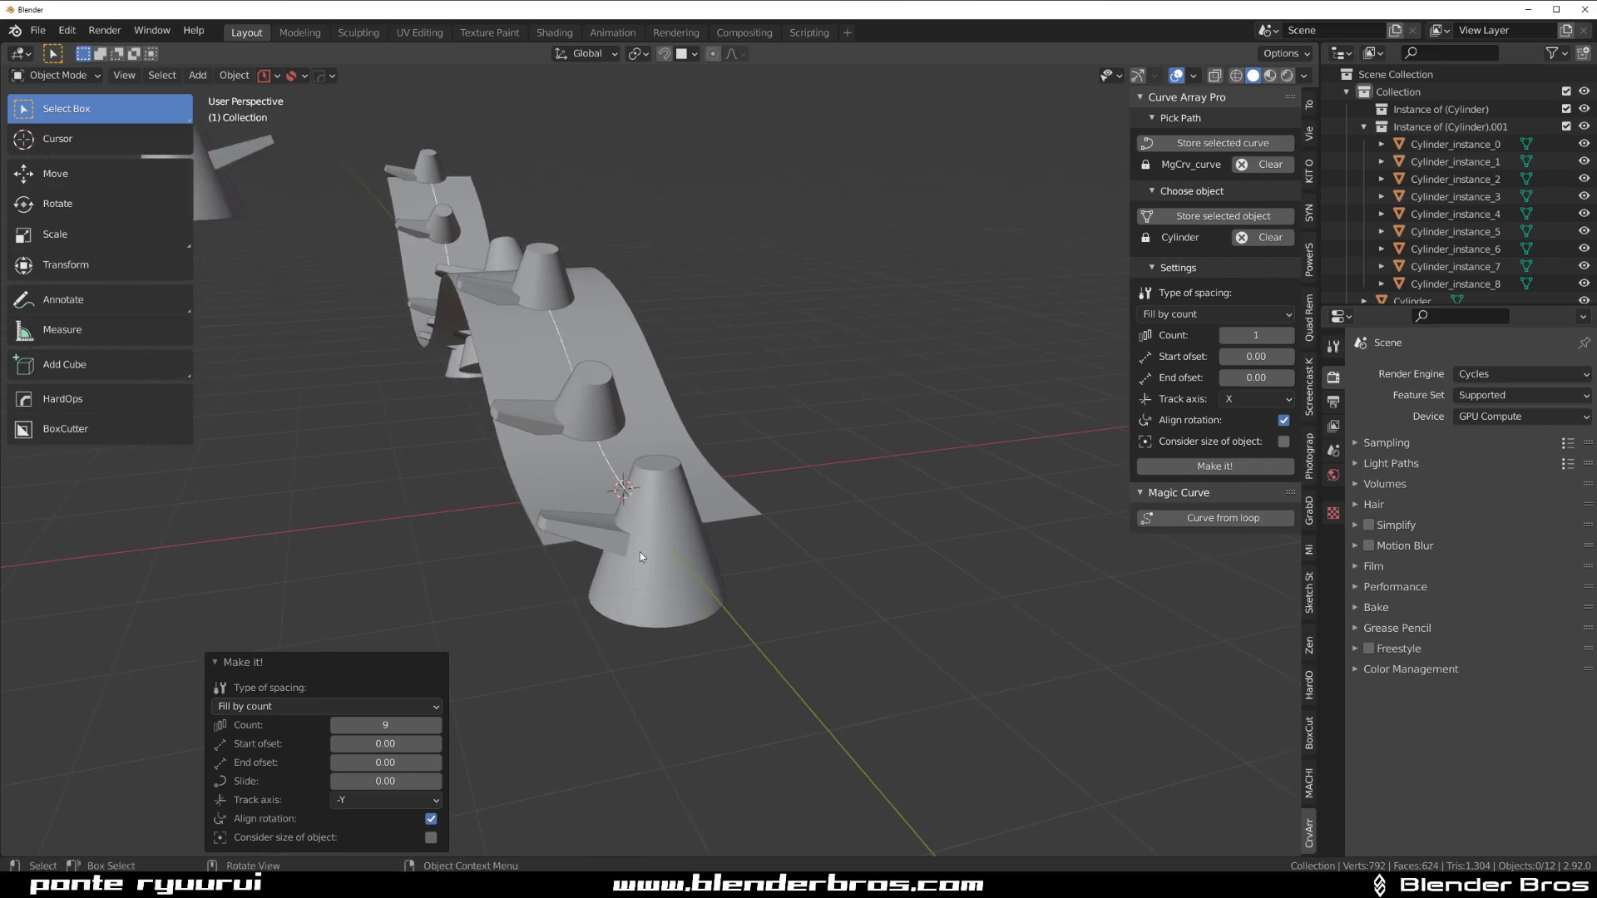
{"action": "left_click", "coordinate": [386, 800]}
{"action": "left_click", "coordinate": [361, 746]}
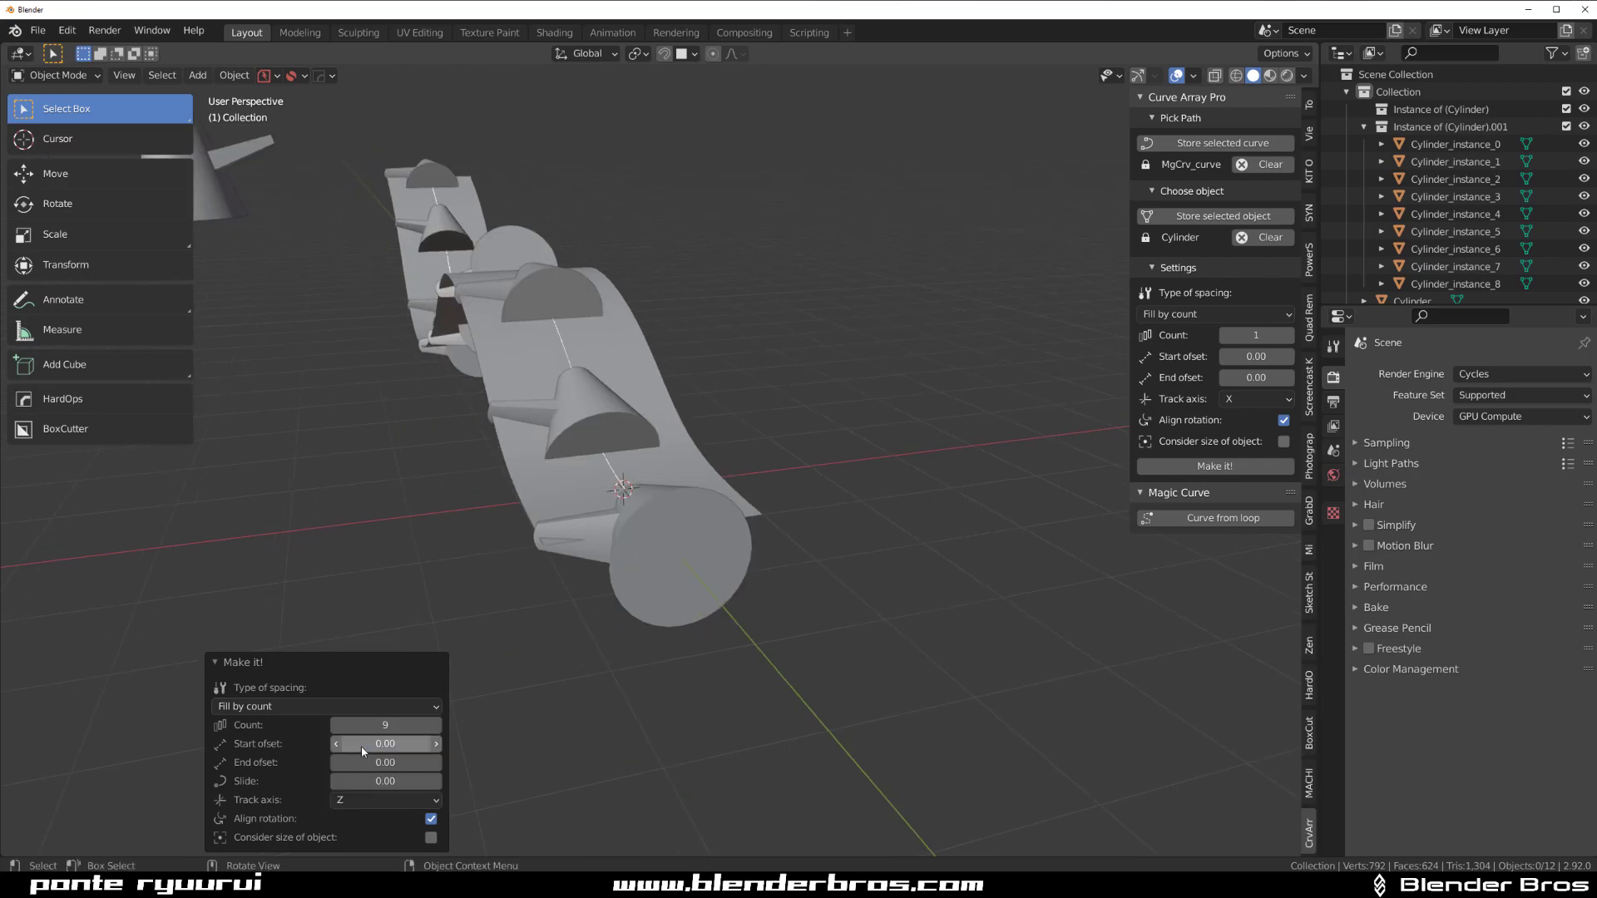
Select the third cone instance along the strip and move it up beside the original cone.
{"action": "mouse_move", "coordinate": [361, 746]}
{"action": "middle_mouse_down"}
{"action": "mouse_move", "coordinate": [488, 581]}
{"action": "mouse_move", "coordinate": [351, 540]}
{"action": "mouse_move", "coordinate": [770, 547]}
{"action": "mouse_move", "coordinate": [683, 459]}
{"action": "mouse_move", "coordinate": [639, 457]}
{"action": "mouse_move", "coordinate": [663, 449]}
{"action": "mouse_move", "coordinate": [611, 409]}
{"action": "middle_mouse_up"}
{"action": "scroll", "coordinate": [662, 449], "scroll_direction": "up", "scroll_amount": 1}
{"action": "left_click", "coordinate": [574, 422]}
{"action": "scroll", "coordinate": [583, 465], "scroll_direction": "down", "scroll_amount": 3}
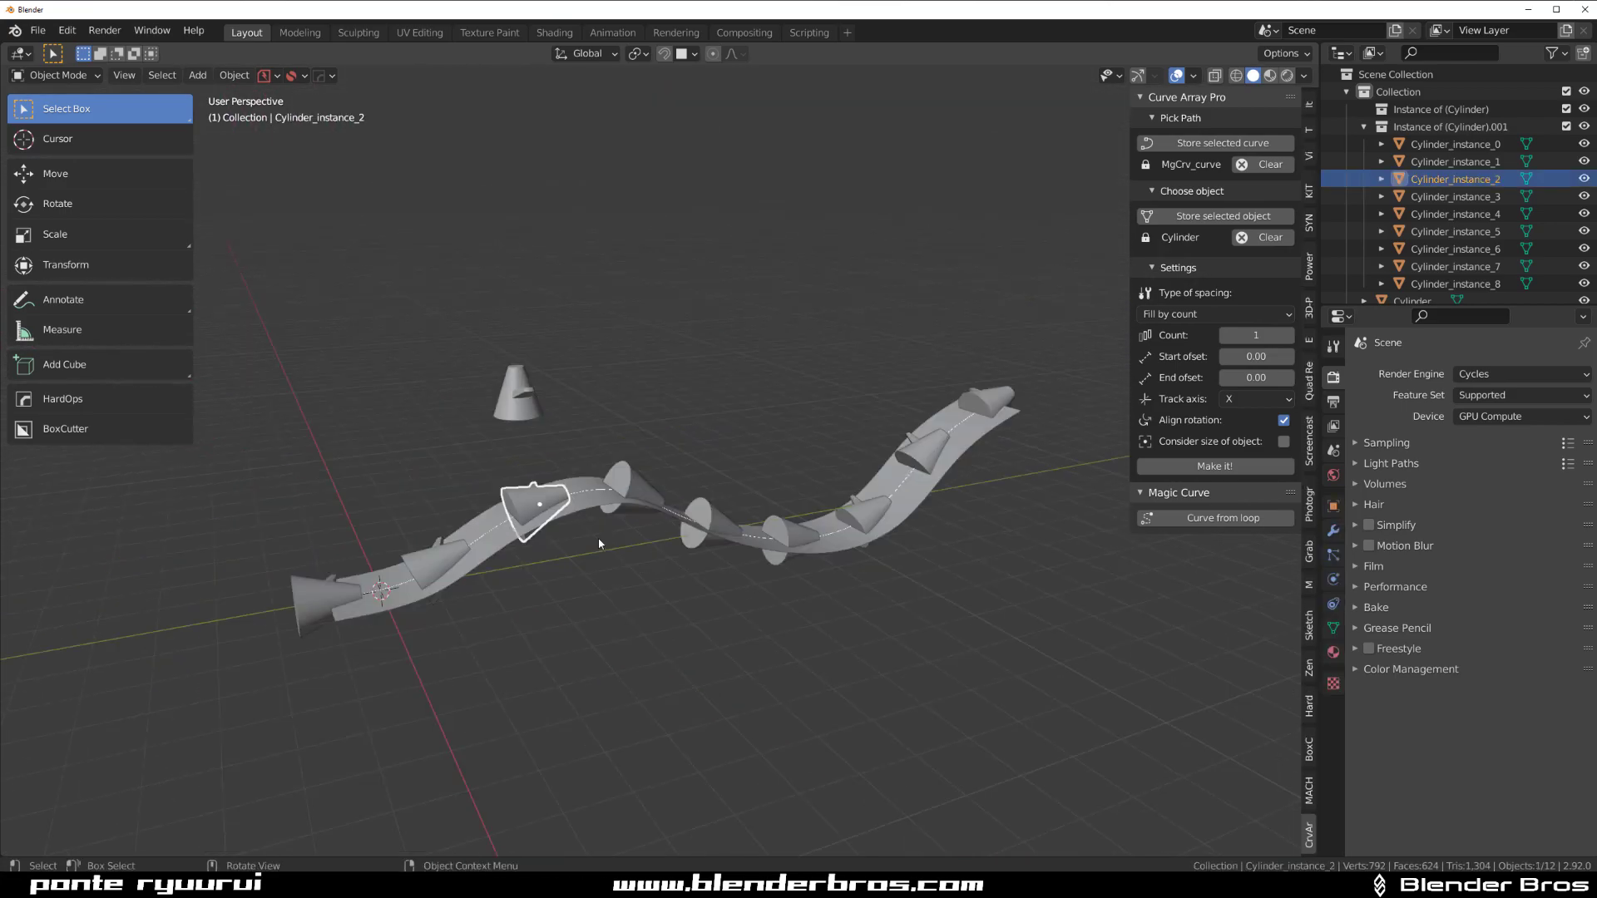
{"action": "middle_click_drag", "start_coordinate": [599, 542], "coordinate": [625, 470], "text": "shift"}
{"action": "scroll", "coordinate": [611, 474], "scroll_direction": "up", "scroll_amount": 2}
{"action": "scroll", "coordinate": [615, 467], "scroll_direction": "down", "scroll_amount": 2}
{"action": "key", "text": "g"}
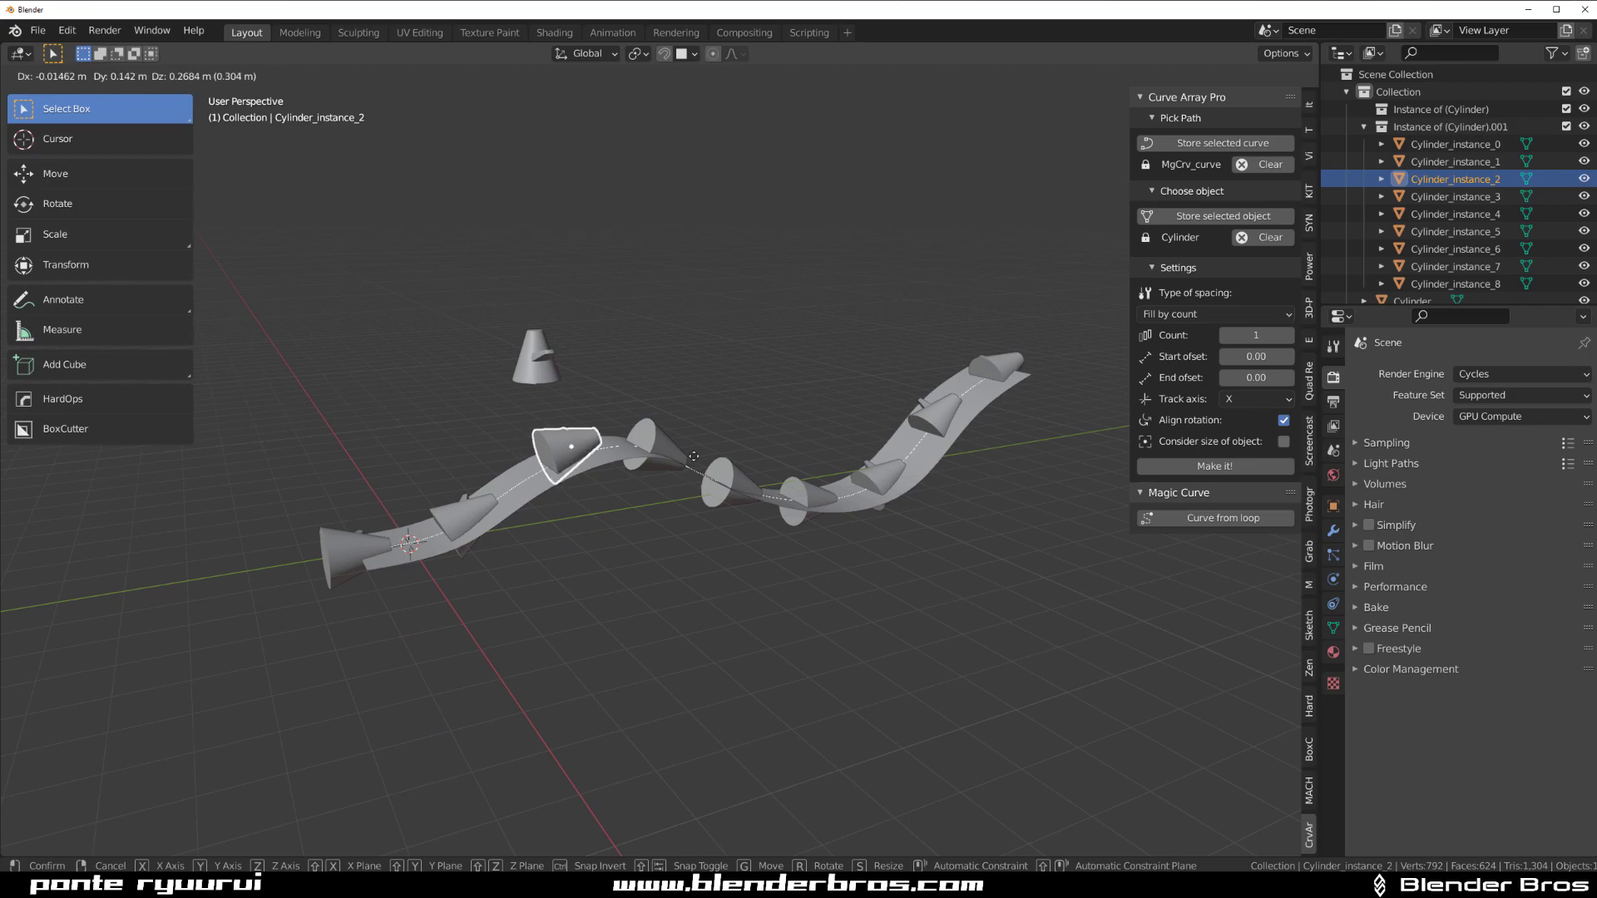
{"action": "left_click", "coordinate": [574, 349]}
Move the fourth cone instance about 1.9 m down, clear of the strip.
{"action": "left_click", "coordinate": [653, 459]}
{"action": "key", "text": "g"}
{"action": "left_click", "coordinate": [651, 556]}
Delete the Instance of (Cylinder).001 collection together with all its cone instances.
{"action": "middle_click_drag", "start_coordinate": [651, 555], "coordinate": [659, 520]}
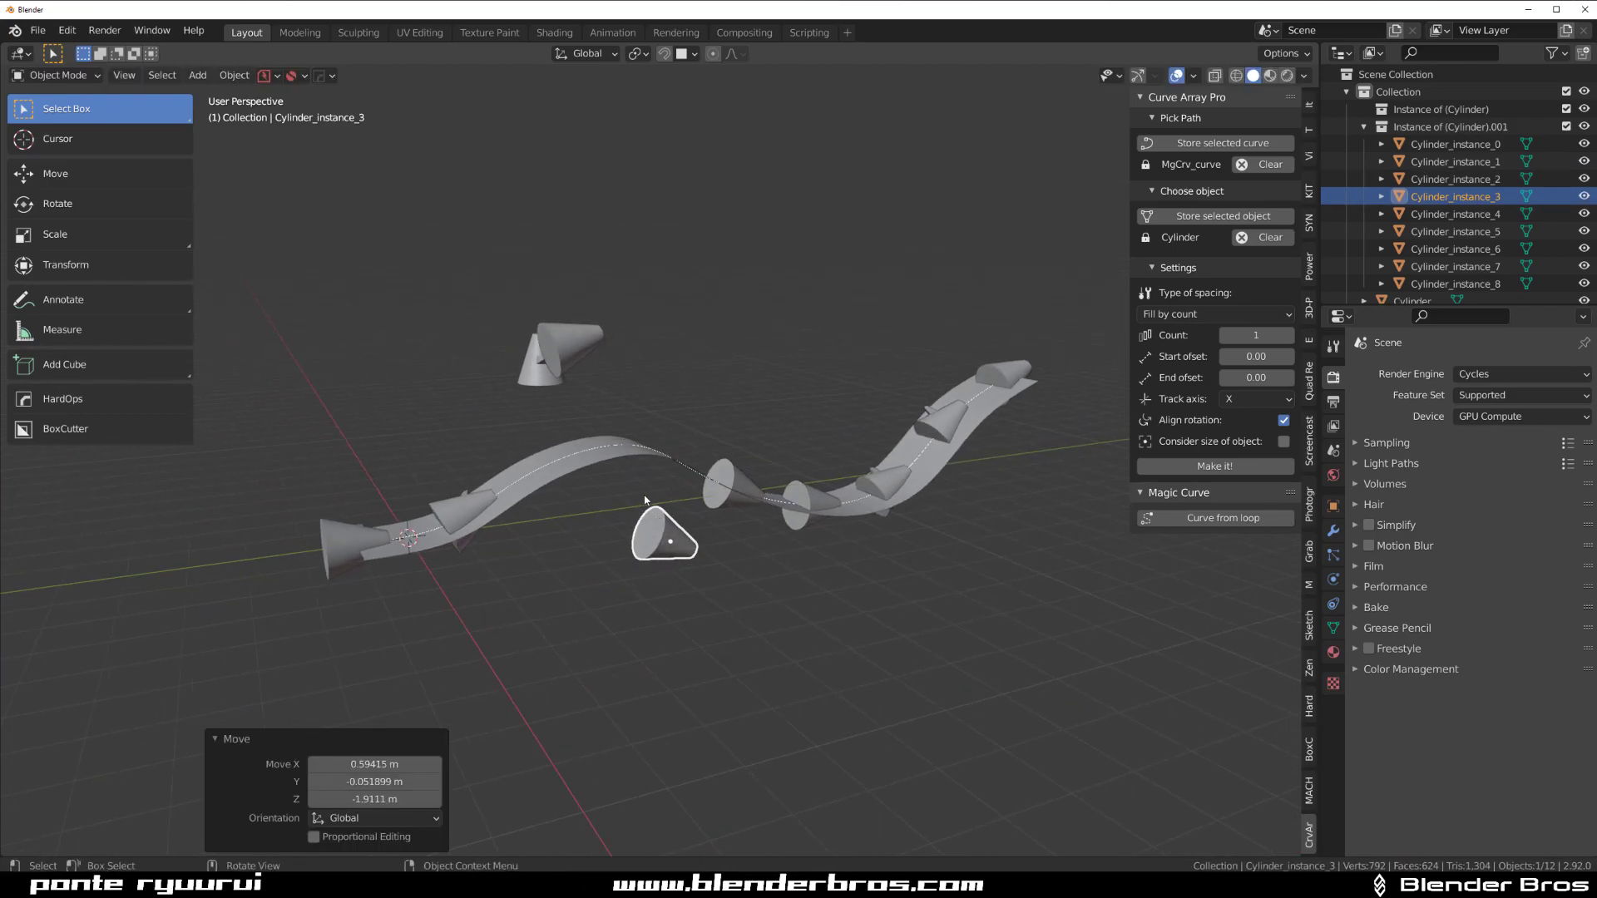
{"action": "right_click", "coordinate": [1429, 127]}
{"action": "left_click", "coordinate": [1429, 160]}
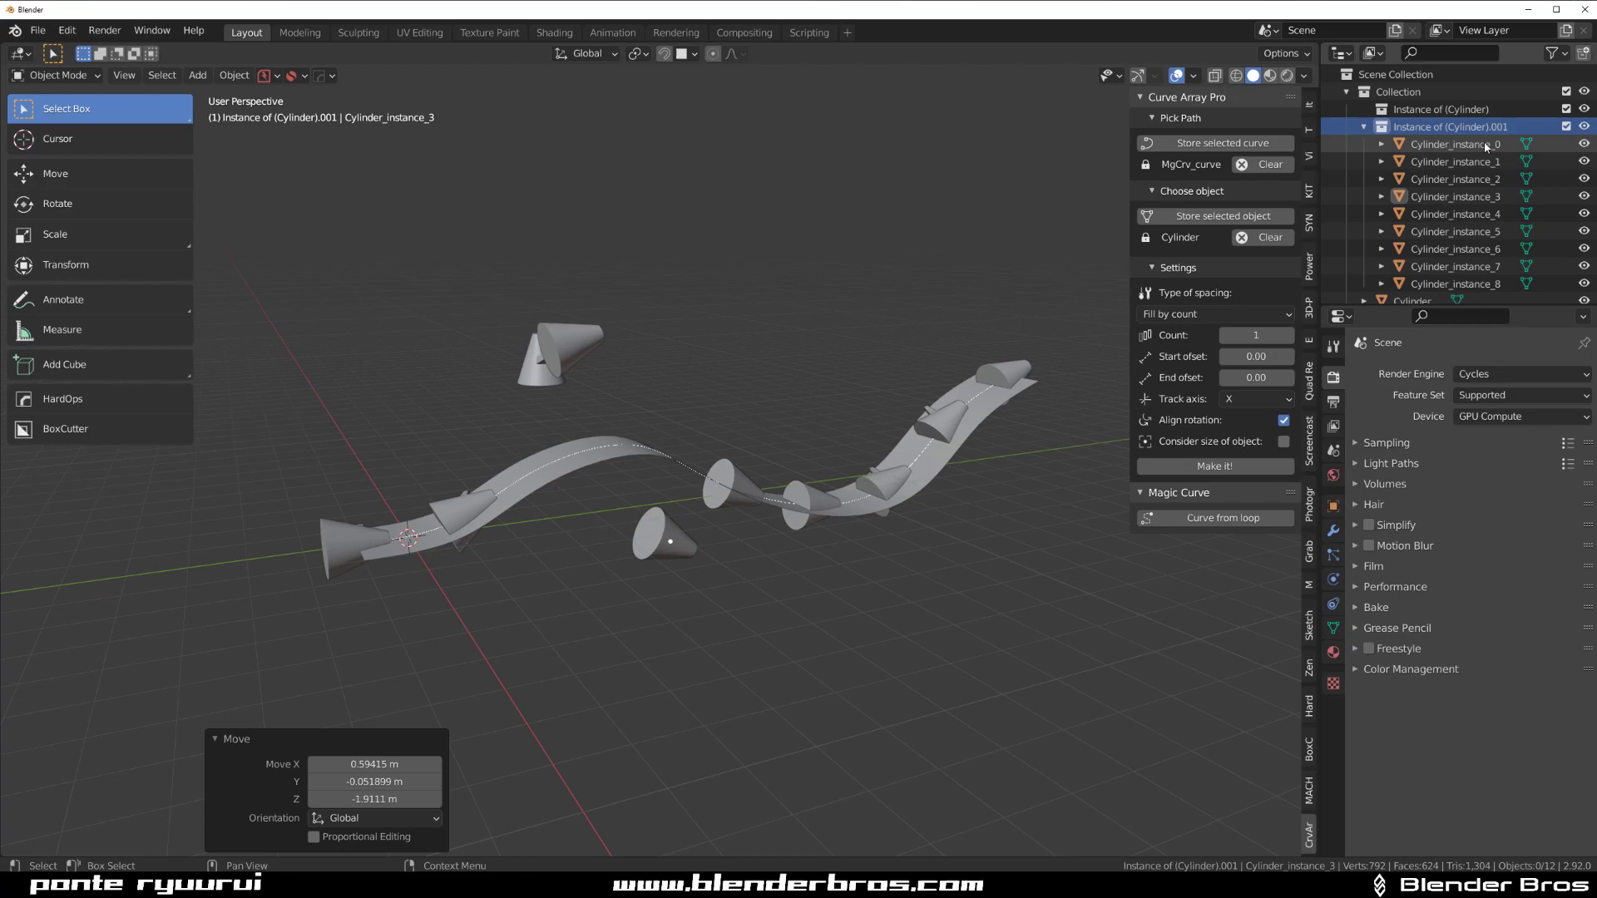
{"action": "right_click", "coordinate": [1441, 130]}
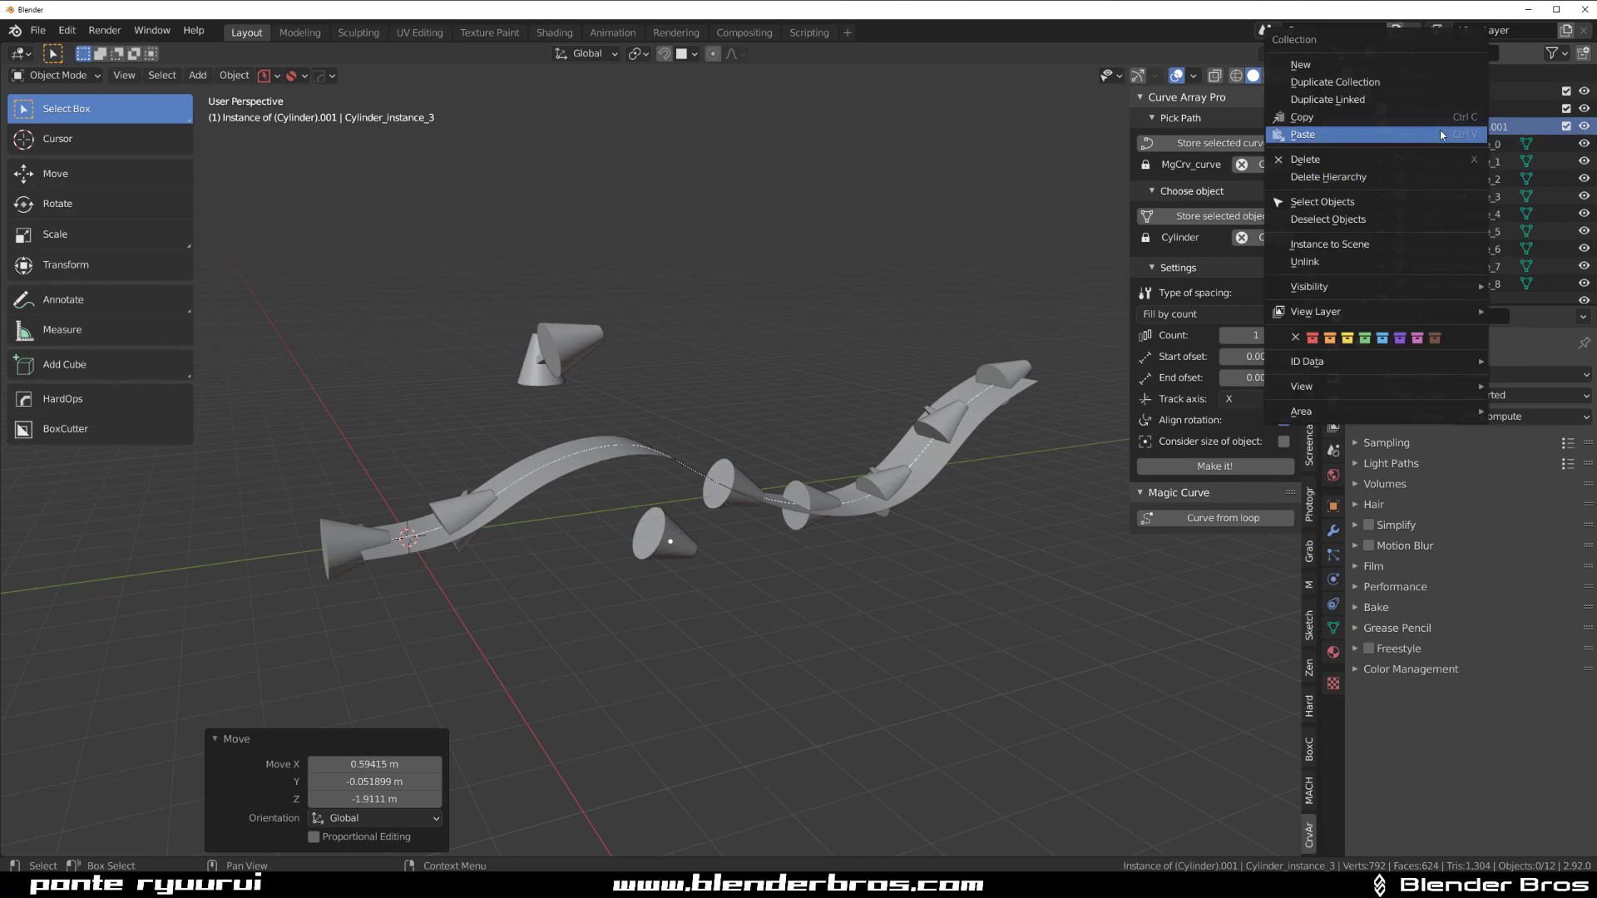
{"action": "left_click", "coordinate": [1451, 175]}
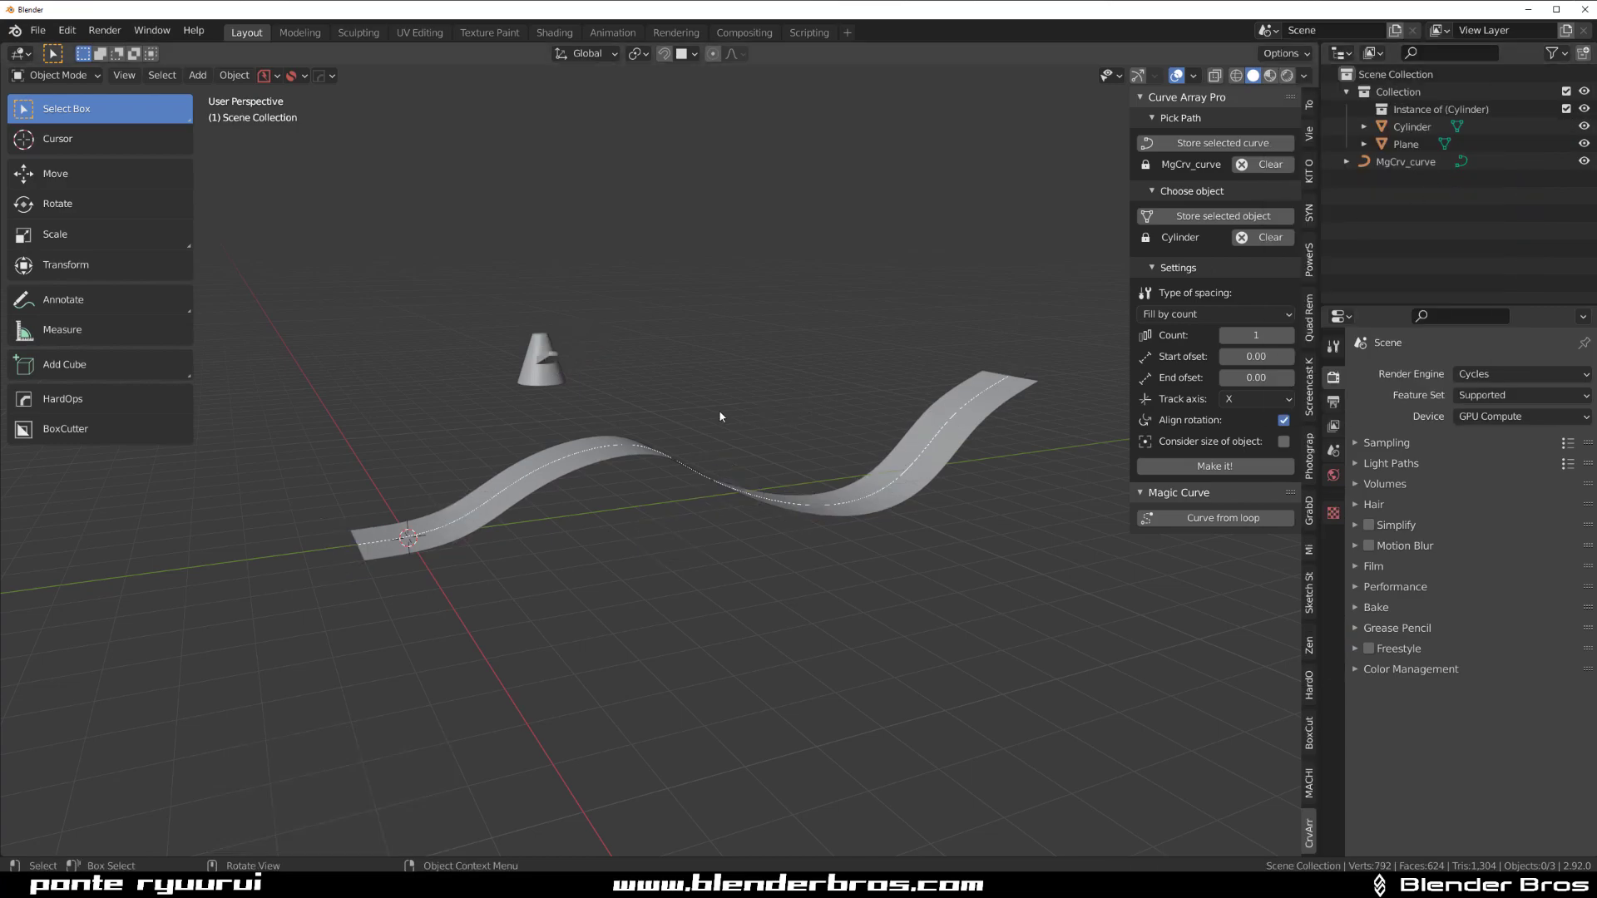
Select the whole row of edges across the far end of the wavy strip in Edit Mode.
{"action": "middle_click_drag", "start_coordinate": [721, 416], "coordinate": [944, 395]}
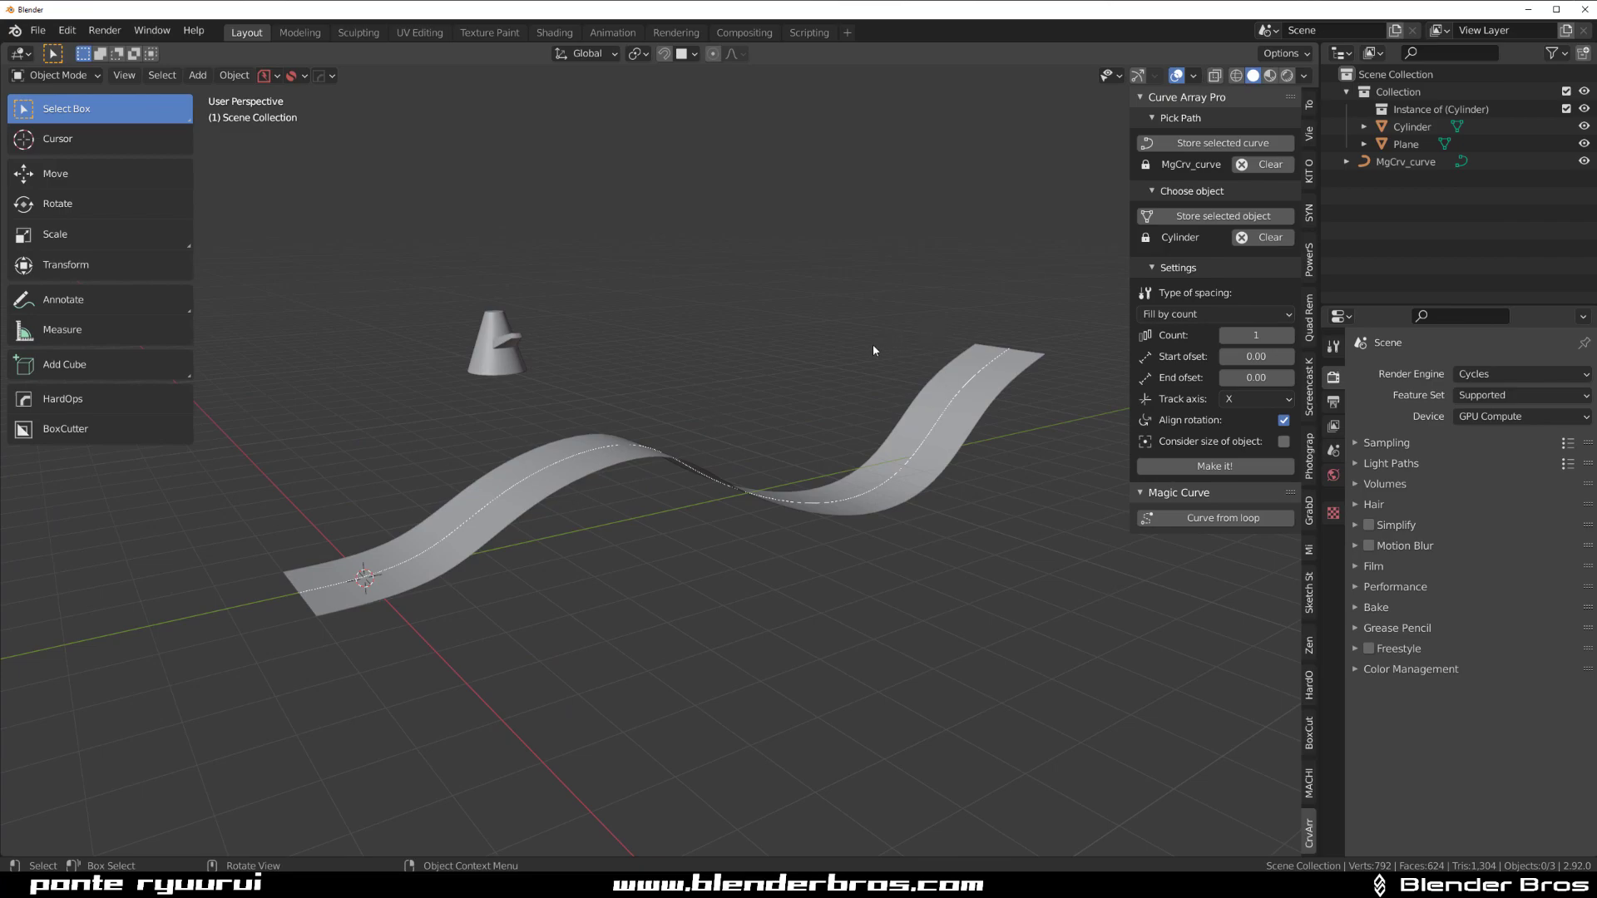
{"action": "middle_click_drag", "start_coordinate": [873, 346], "coordinate": [720, 455]}
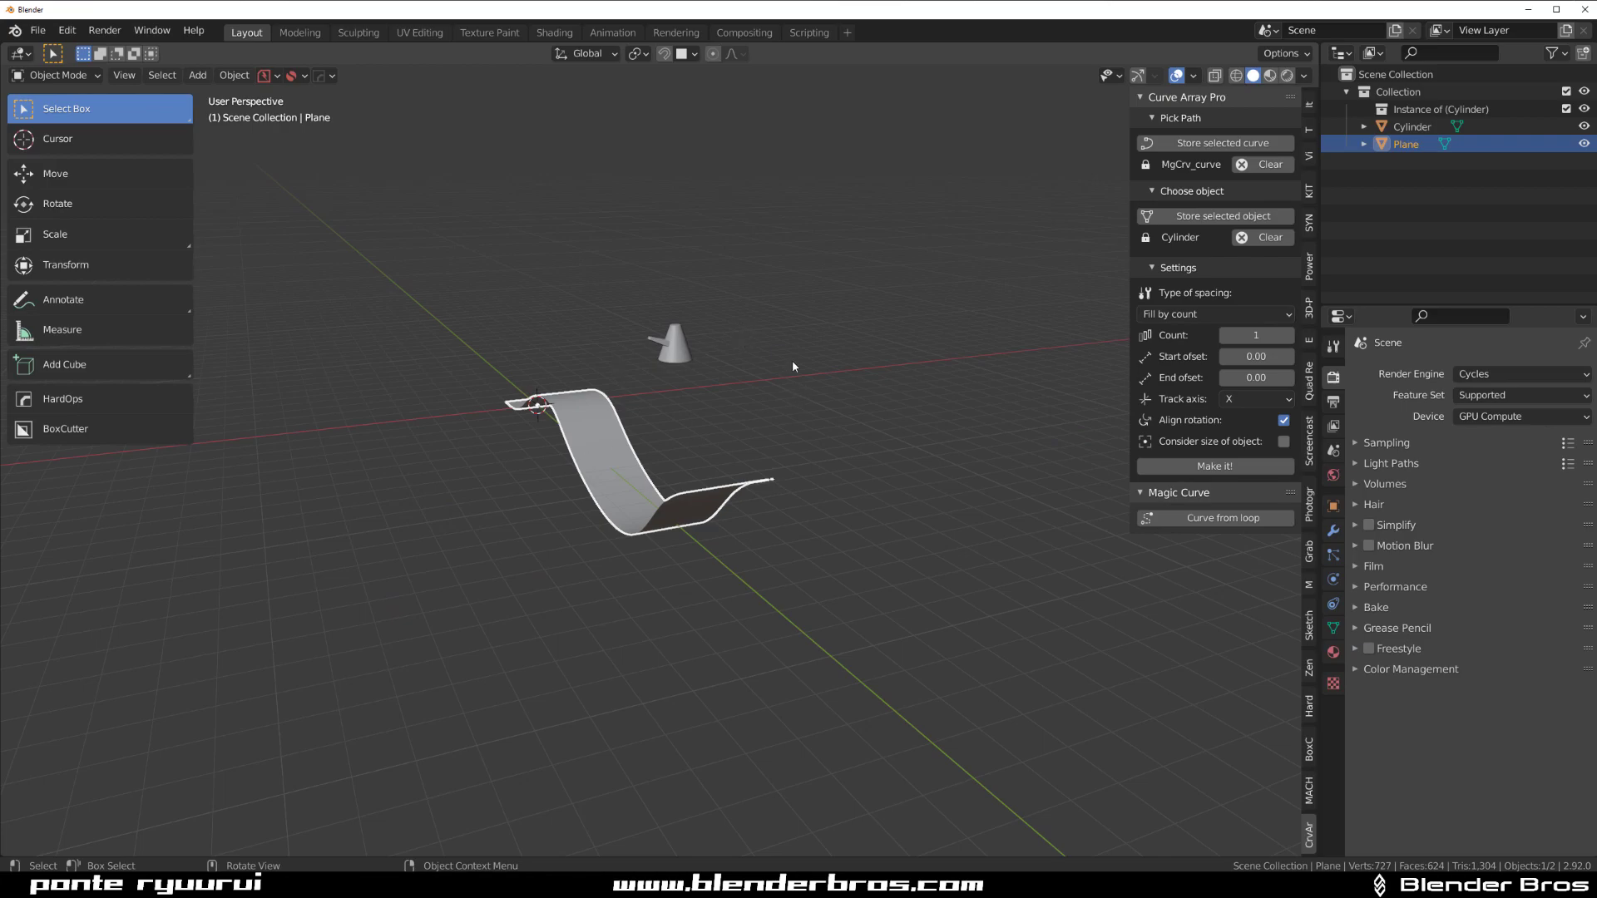
{"action": "mouse_move", "coordinate": [747, 382]}
{"action": "middle_mouse_down"}
{"action": "mouse_move", "coordinate": [760, 428]}
{"action": "mouse_move", "coordinate": [773, 409]}
{"action": "mouse_move", "coordinate": [817, 473]}
{"action": "mouse_move", "coordinate": [741, 325]}
{"action": "middle_mouse_up"}
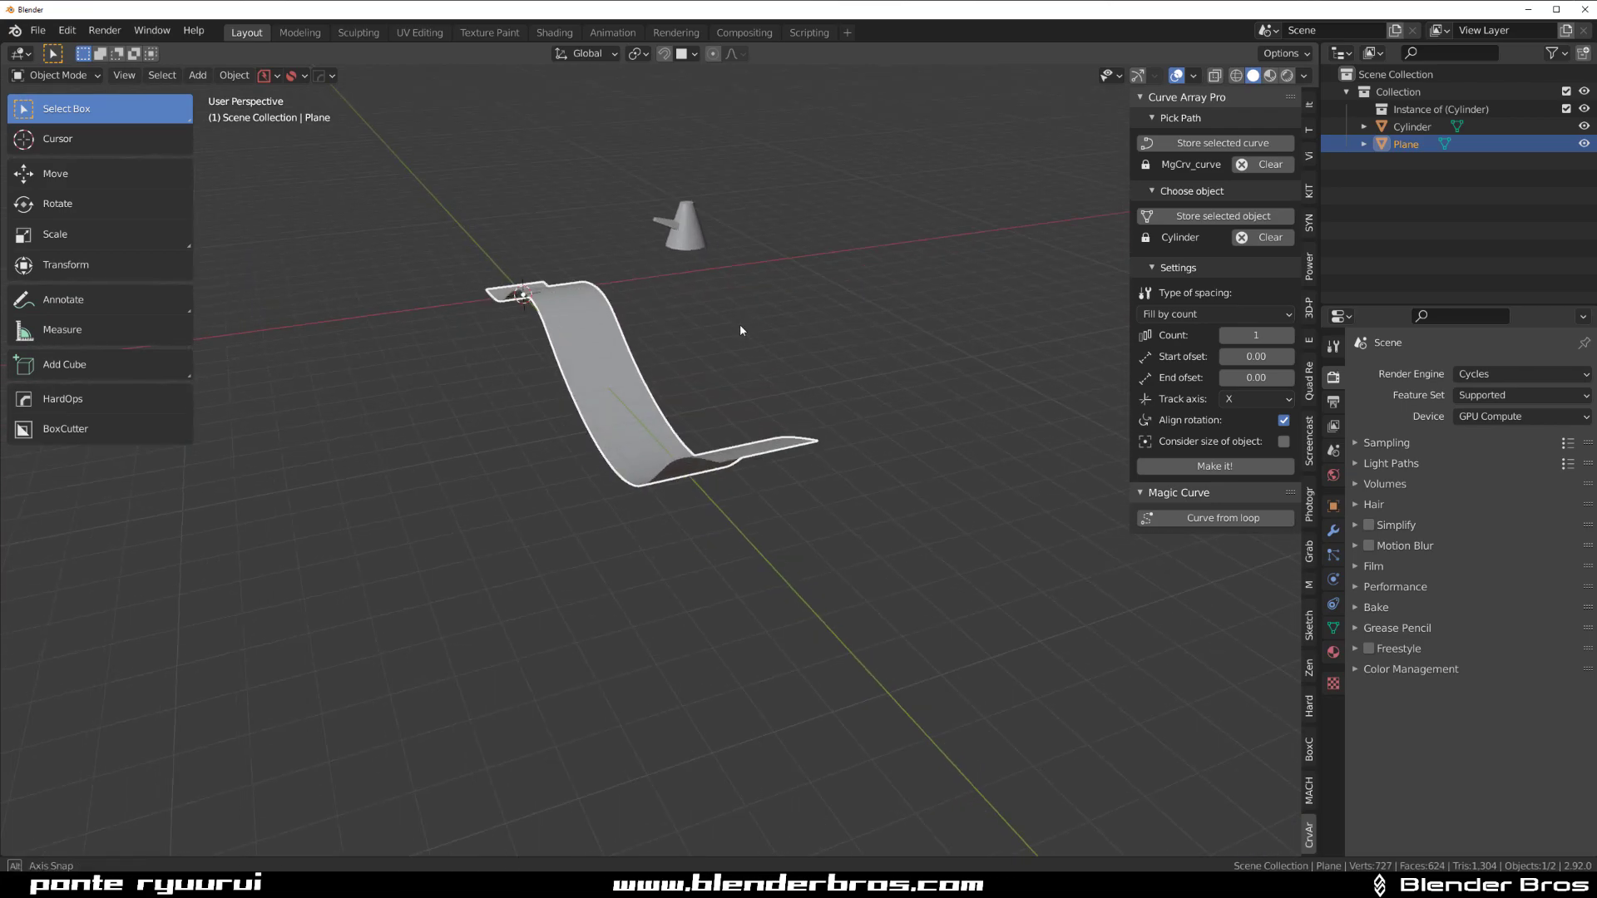
{"action": "key", "text": "Tab"}
{"action": "left_click", "coordinate": [823, 450]}
{"action": "scroll", "coordinate": [840, 478], "scroll_direction": "up", "scroll_amount": 7}
{"action": "middle_click_drag", "start_coordinate": [855, 503], "coordinate": [887, 439]}
{"action": "left_click", "coordinate": [966, 494], "text": "ctrl"}
Twist the strip by rotating the selected end edges in the back view with smooth proportional editing enabled.
{"action": "scroll", "coordinate": [933, 495], "scroll_direction": "down", "scroll_amount": 7}
{"action": "key", "text": "grave"}
{"action": "left_click", "coordinate": [1034, 381]}
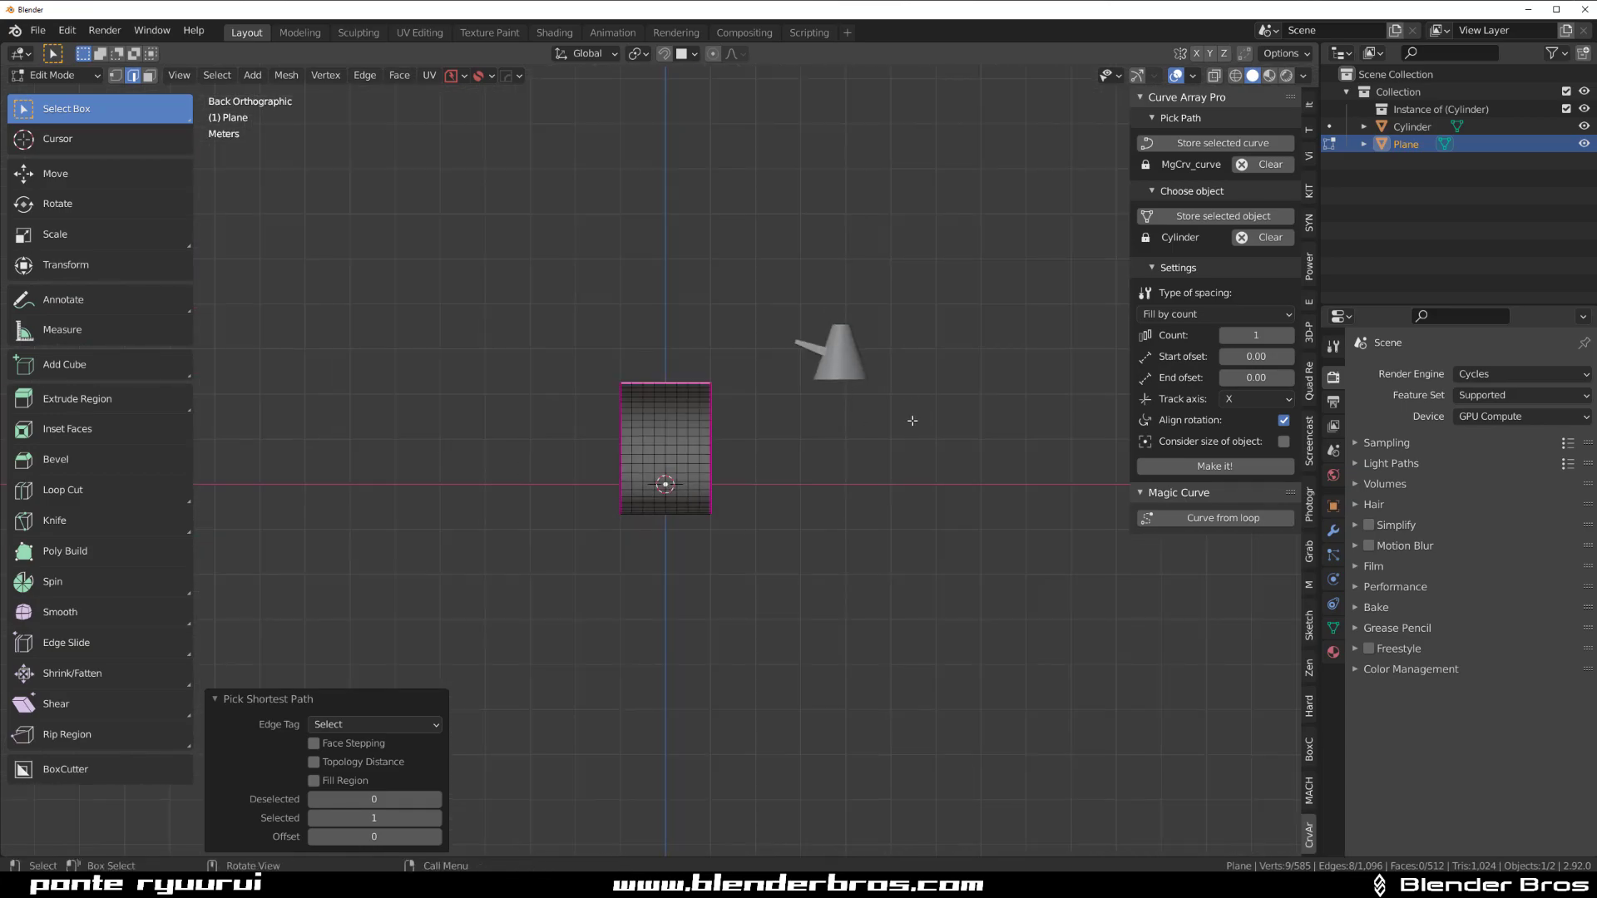
{"action": "key", "text": "o"}
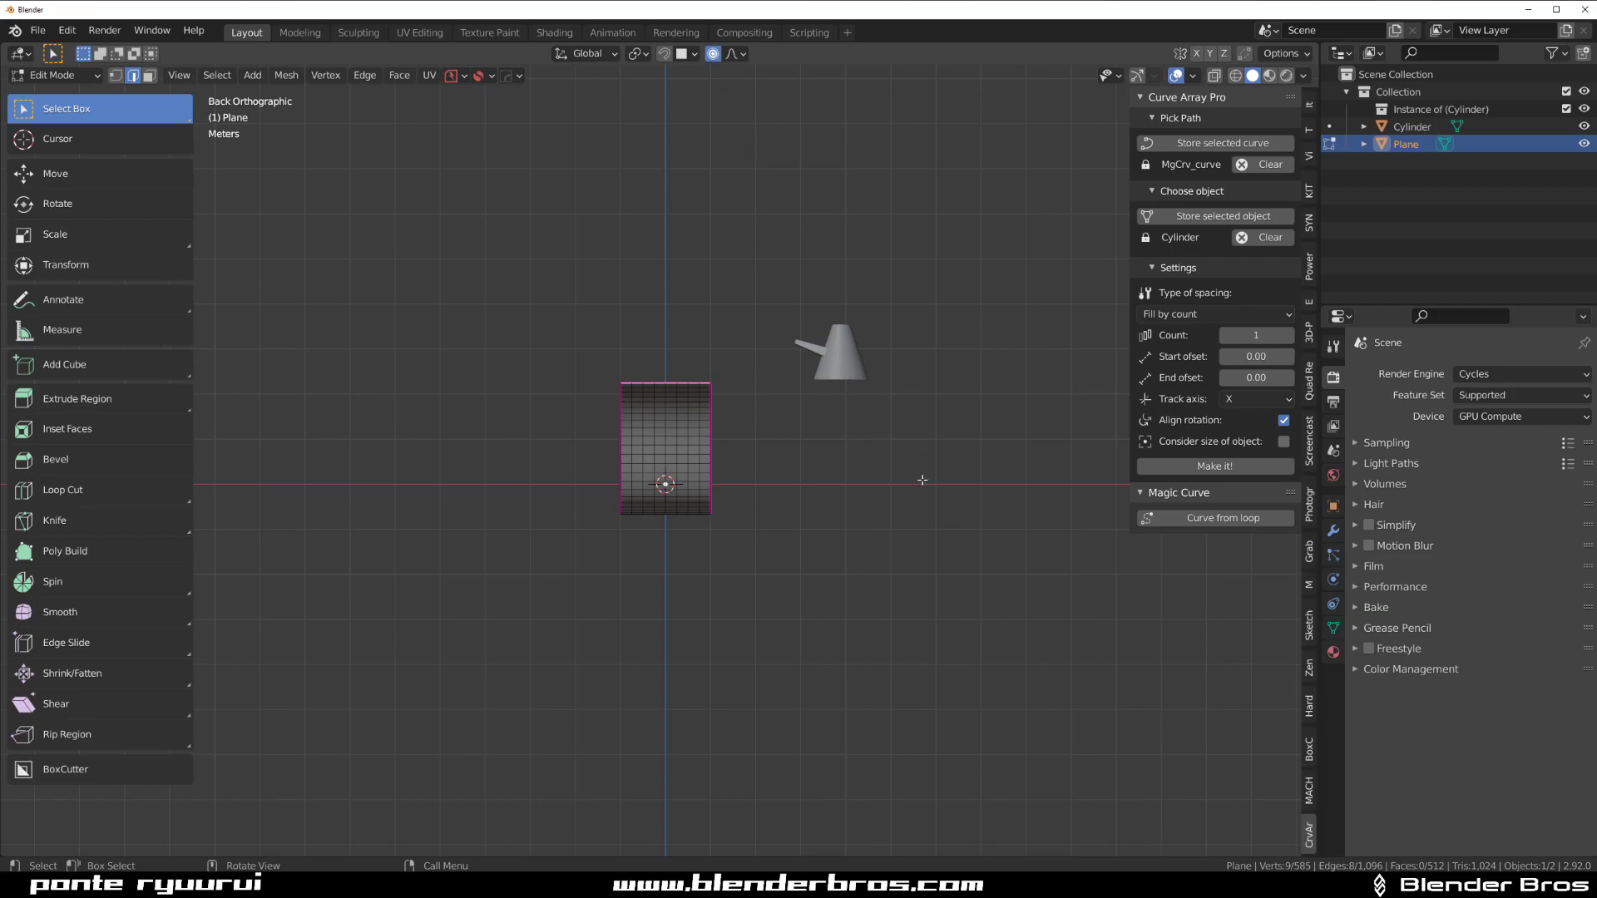
{"action": "key", "text": "r"}
{"action": "scroll", "coordinate": [915, 532], "scroll_direction": "down", "scroll_amount": 15}
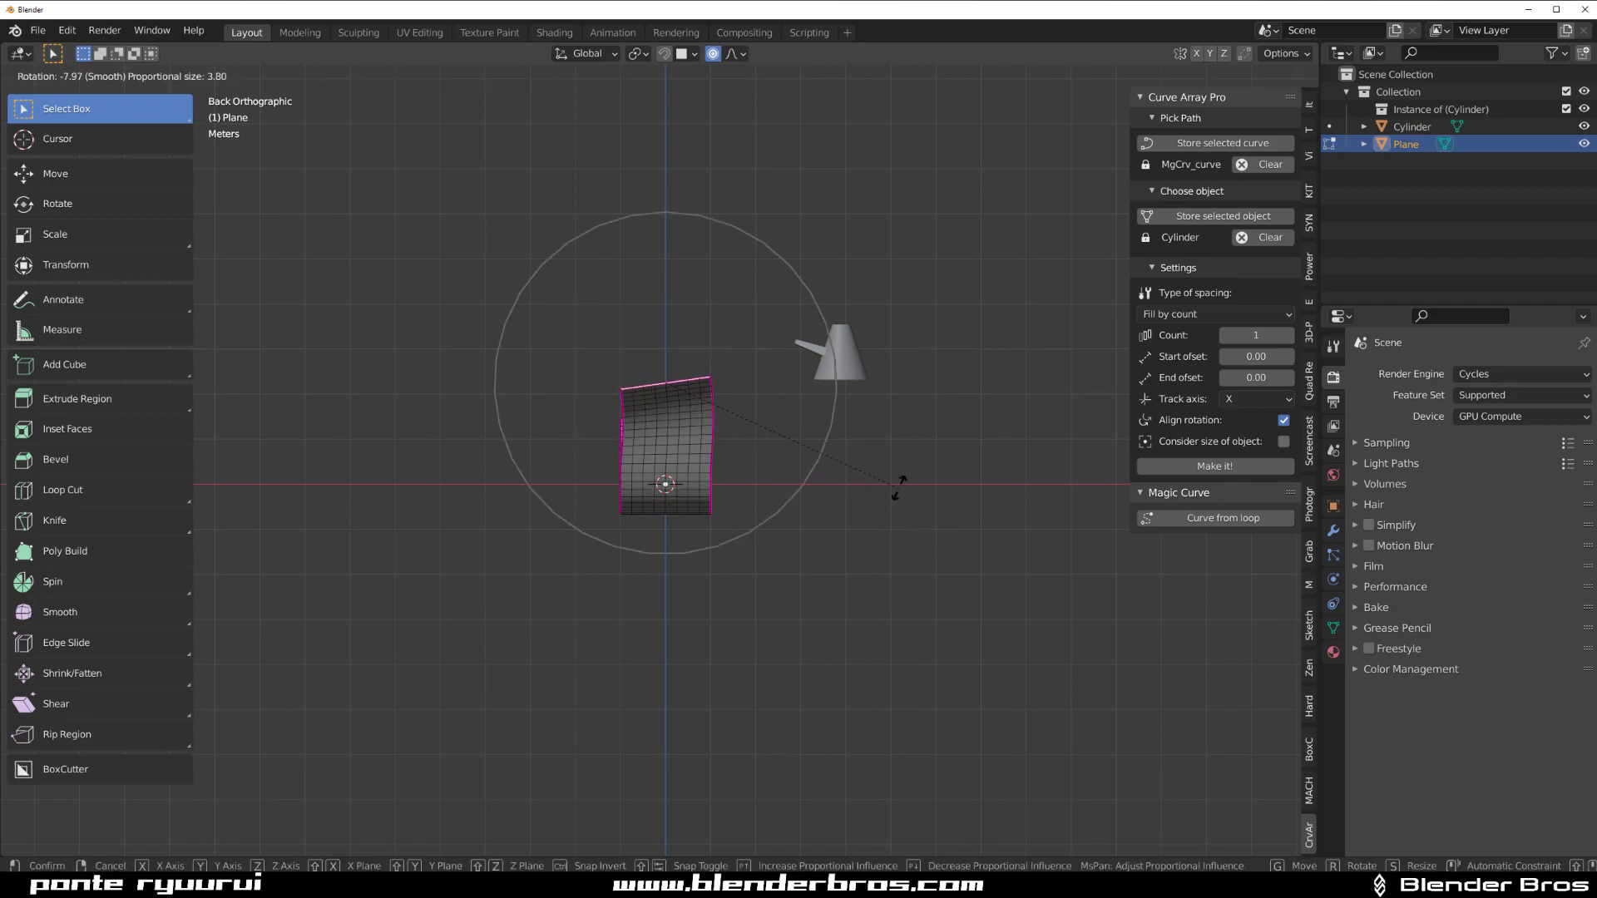
{"action": "scroll", "coordinate": [702, 166], "scroll_direction": "down", "scroll_amount": 11}
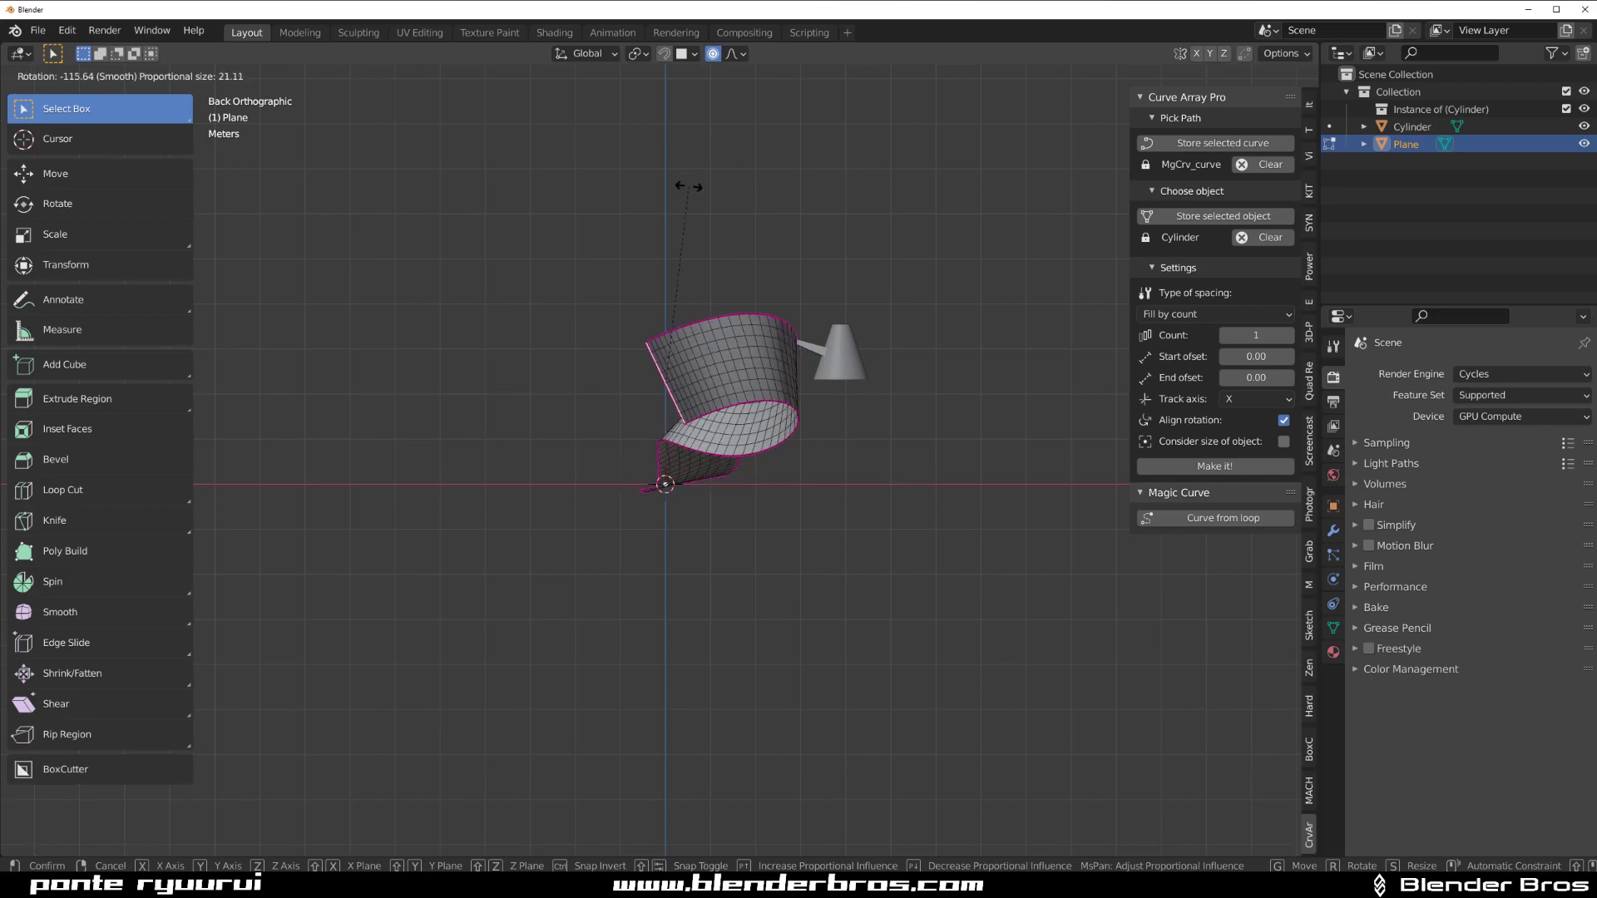
{"action": "left_click", "coordinate": [716, 212]}
Select the lengthwise edge loop running along the middle of the twisted strip.
{"action": "key", "text": "Tab"}
{"action": "middle_click_drag", "start_coordinate": [720, 311], "coordinate": [874, 441]}
{"action": "key", "text": "Tab"}
{"action": "scroll", "coordinate": [848, 466], "scroll_direction": "up", "scroll_amount": 5}
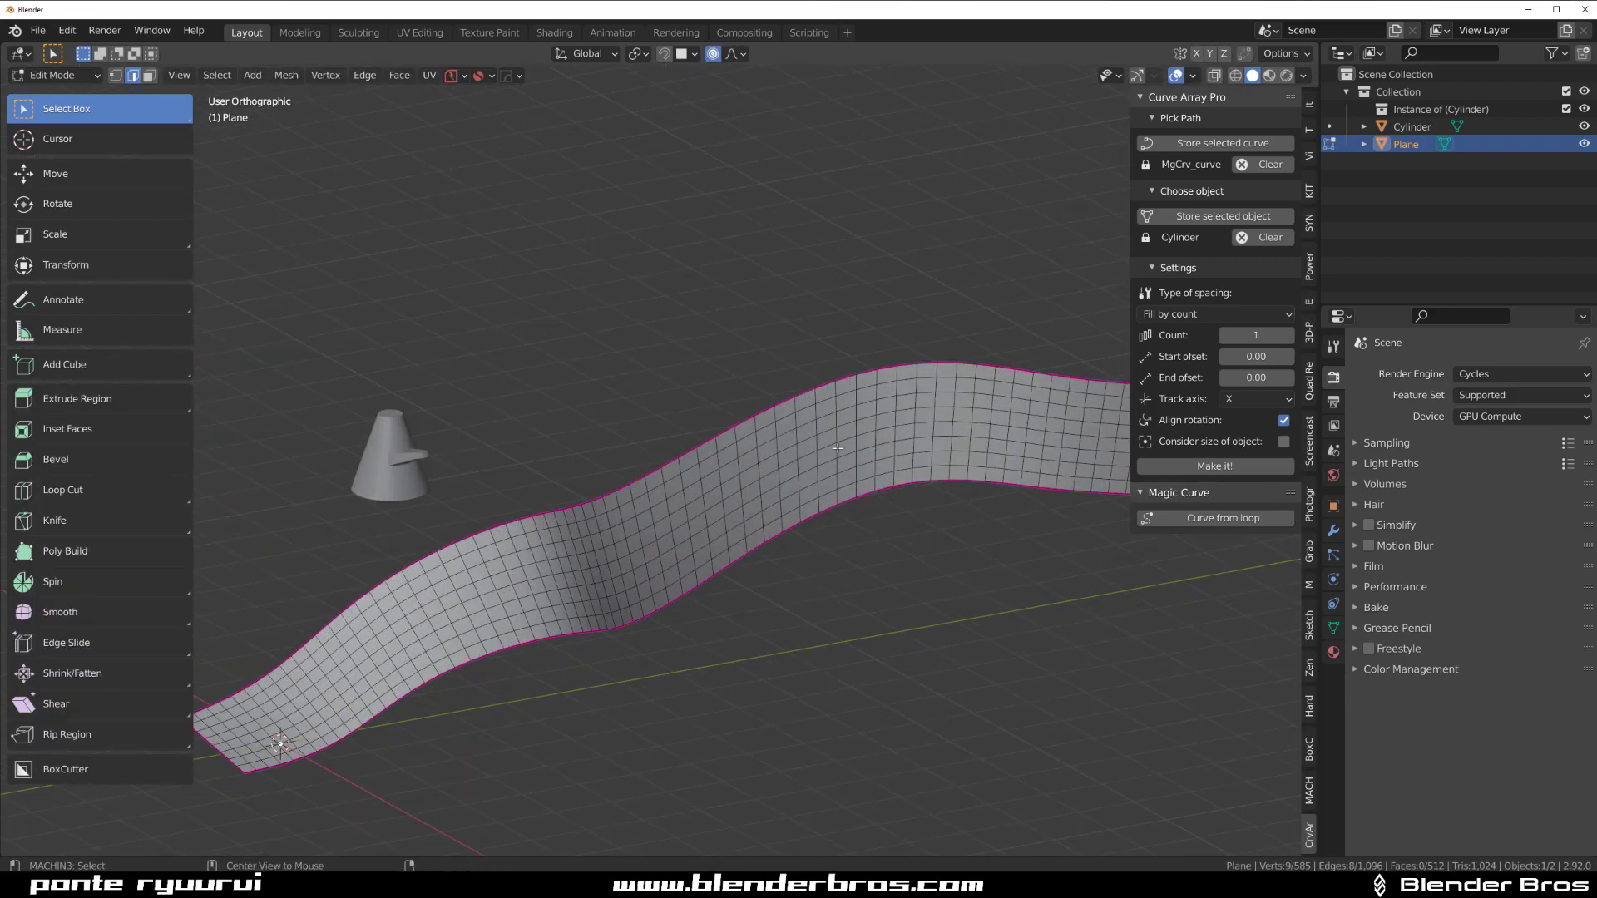
{"action": "left_click", "coordinate": [850, 432], "text": "alt"}
{"action": "scroll", "coordinate": [848, 433], "scroll_direction": "down", "scroll_amount": 3}
{"action": "middle_click_drag", "start_coordinate": [738, 459], "coordinate": [770, 443]}
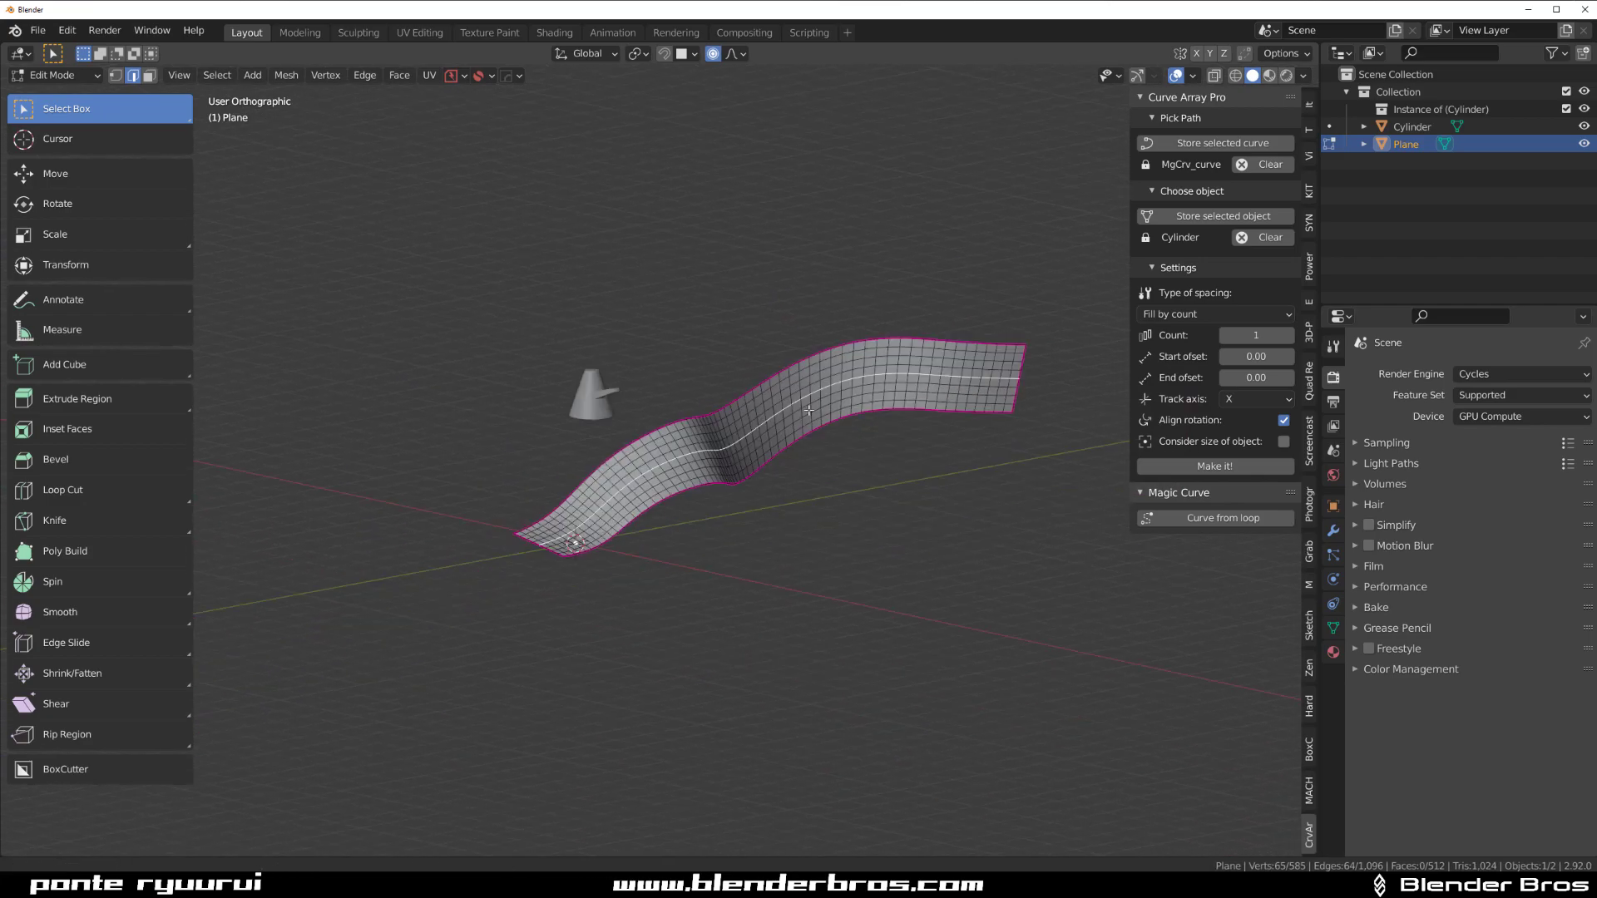
Create a curve from the middle loop without its end vertex and store it as the array path.
{"action": "scroll", "coordinate": [770, 443], "scroll_direction": "up", "scroll_amount": 5}
{"action": "key", "text": "1"}
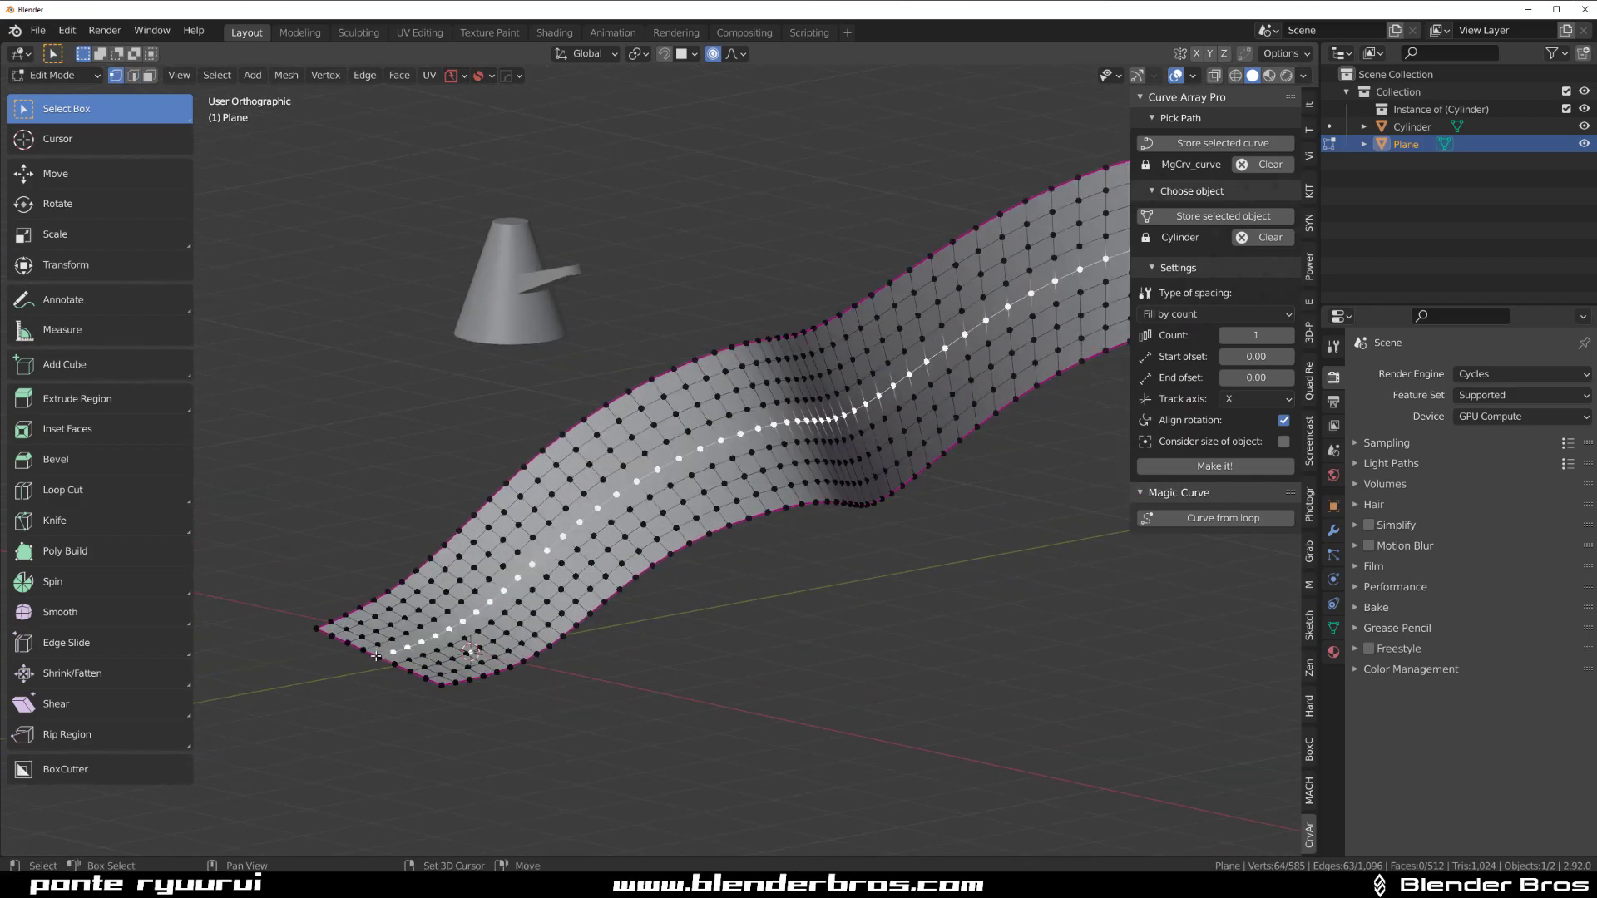
{"action": "left_click", "coordinate": [376, 657], "text": "shift"}
{"action": "left_click", "coordinate": [1217, 516]}
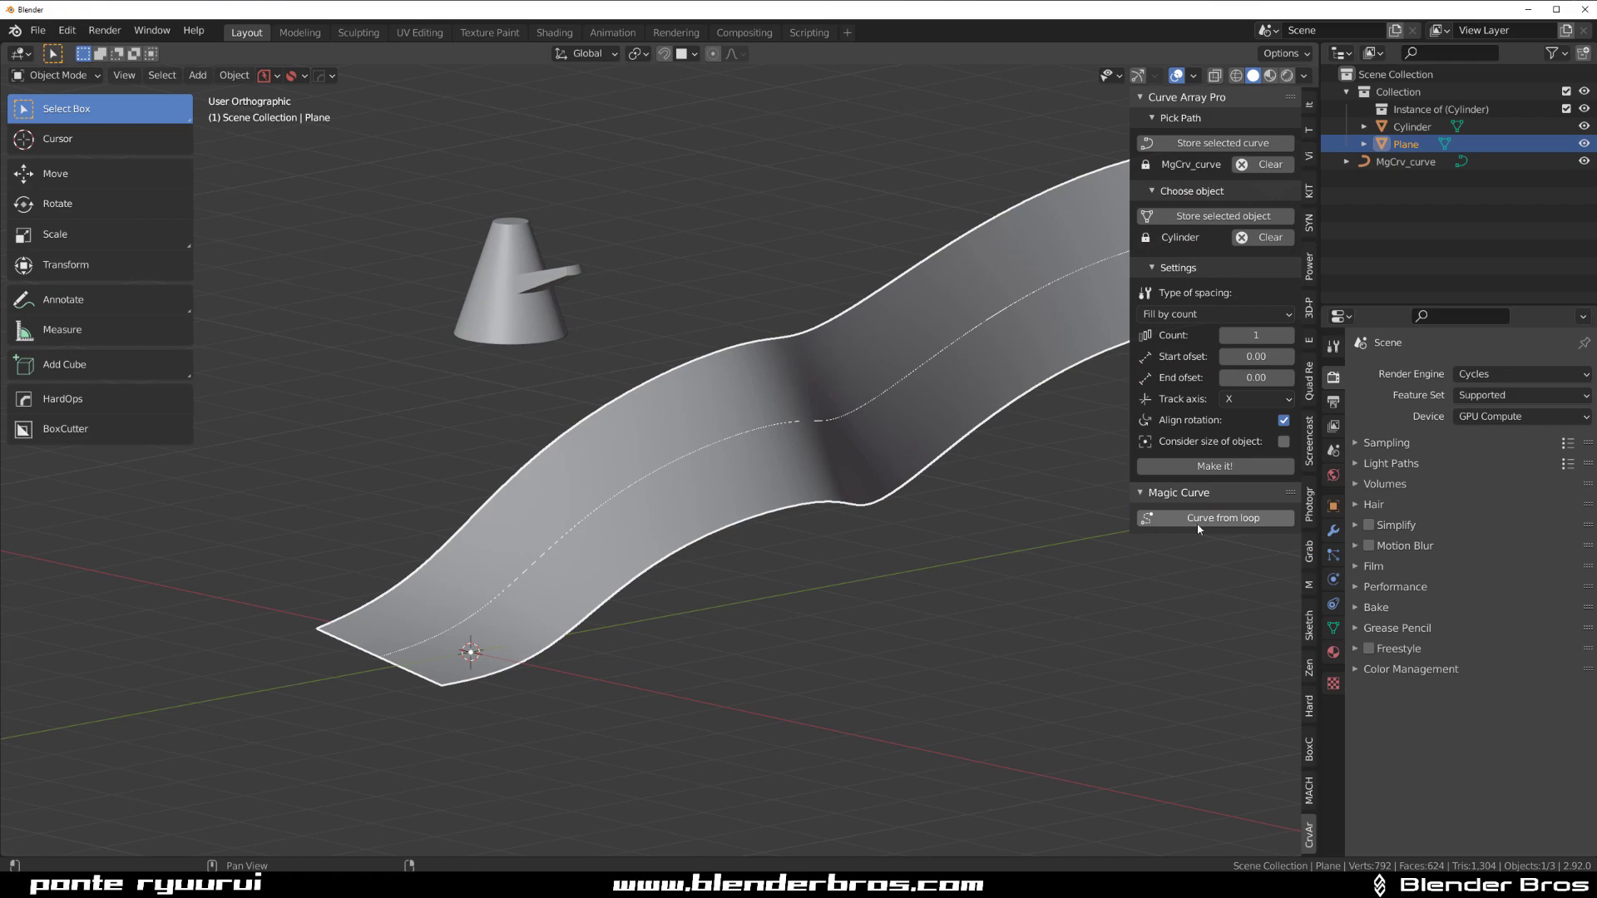
{"action": "left_click", "coordinate": [834, 419]}
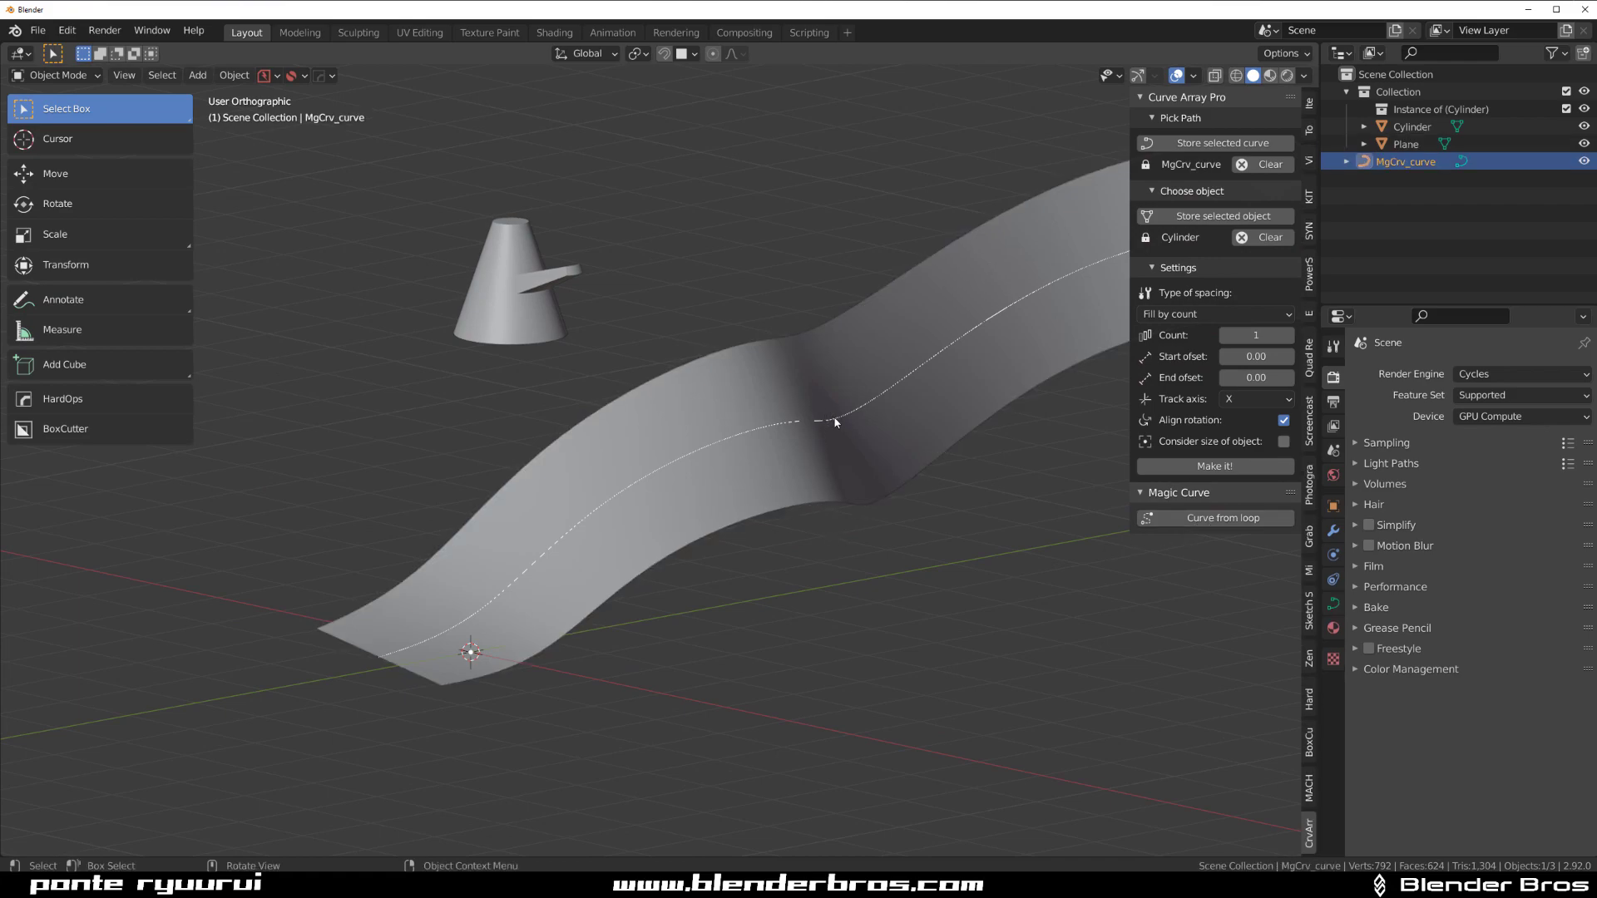
{"action": "left_click", "coordinate": [1241, 148]}
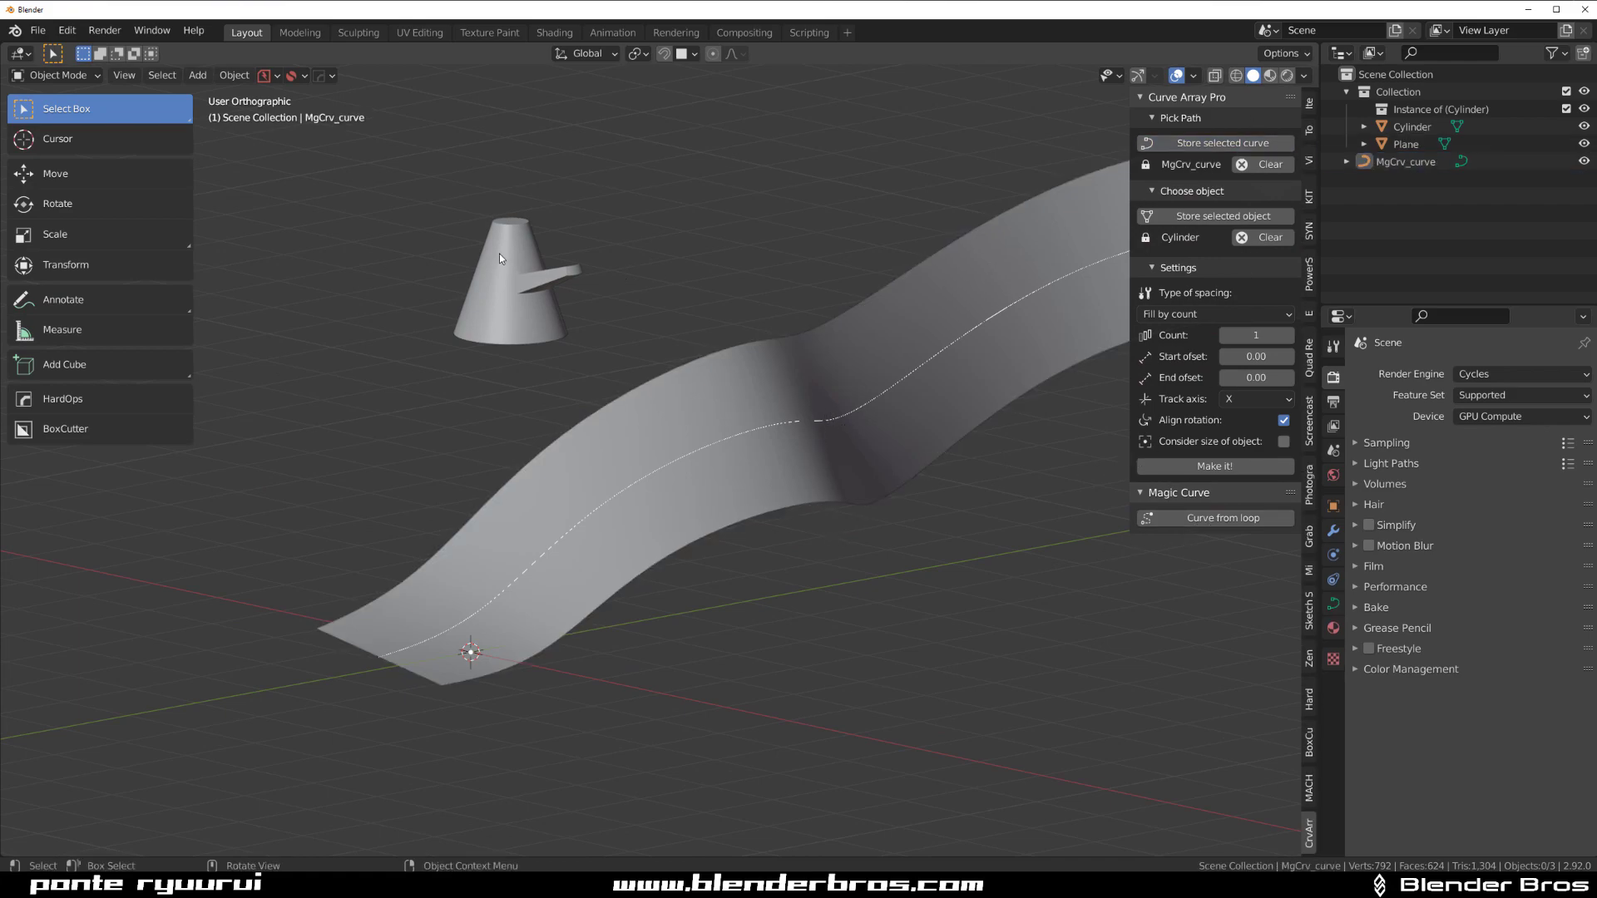
Generate the cone array along the twisted curve and raise its count to 11.
{"action": "scroll", "coordinate": [582, 399], "scroll_direction": "down", "scroll_amount": 4}
{"action": "scroll", "coordinate": [732, 458], "scroll_direction": "up", "scroll_amount": 3}
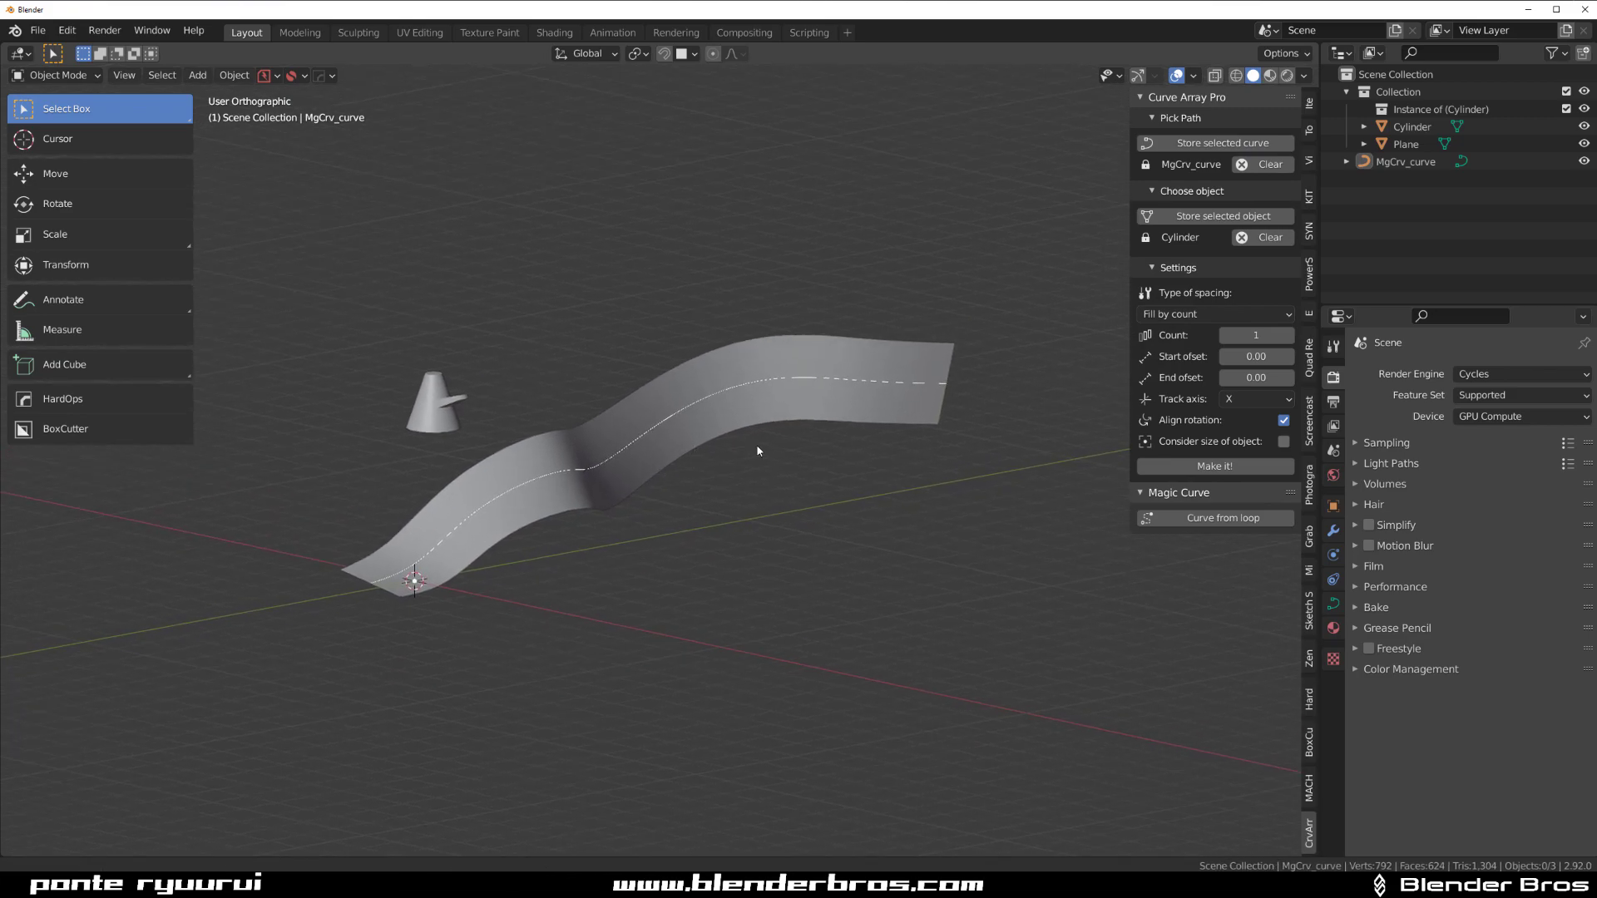
{"action": "left_click", "coordinate": [1214, 466]}
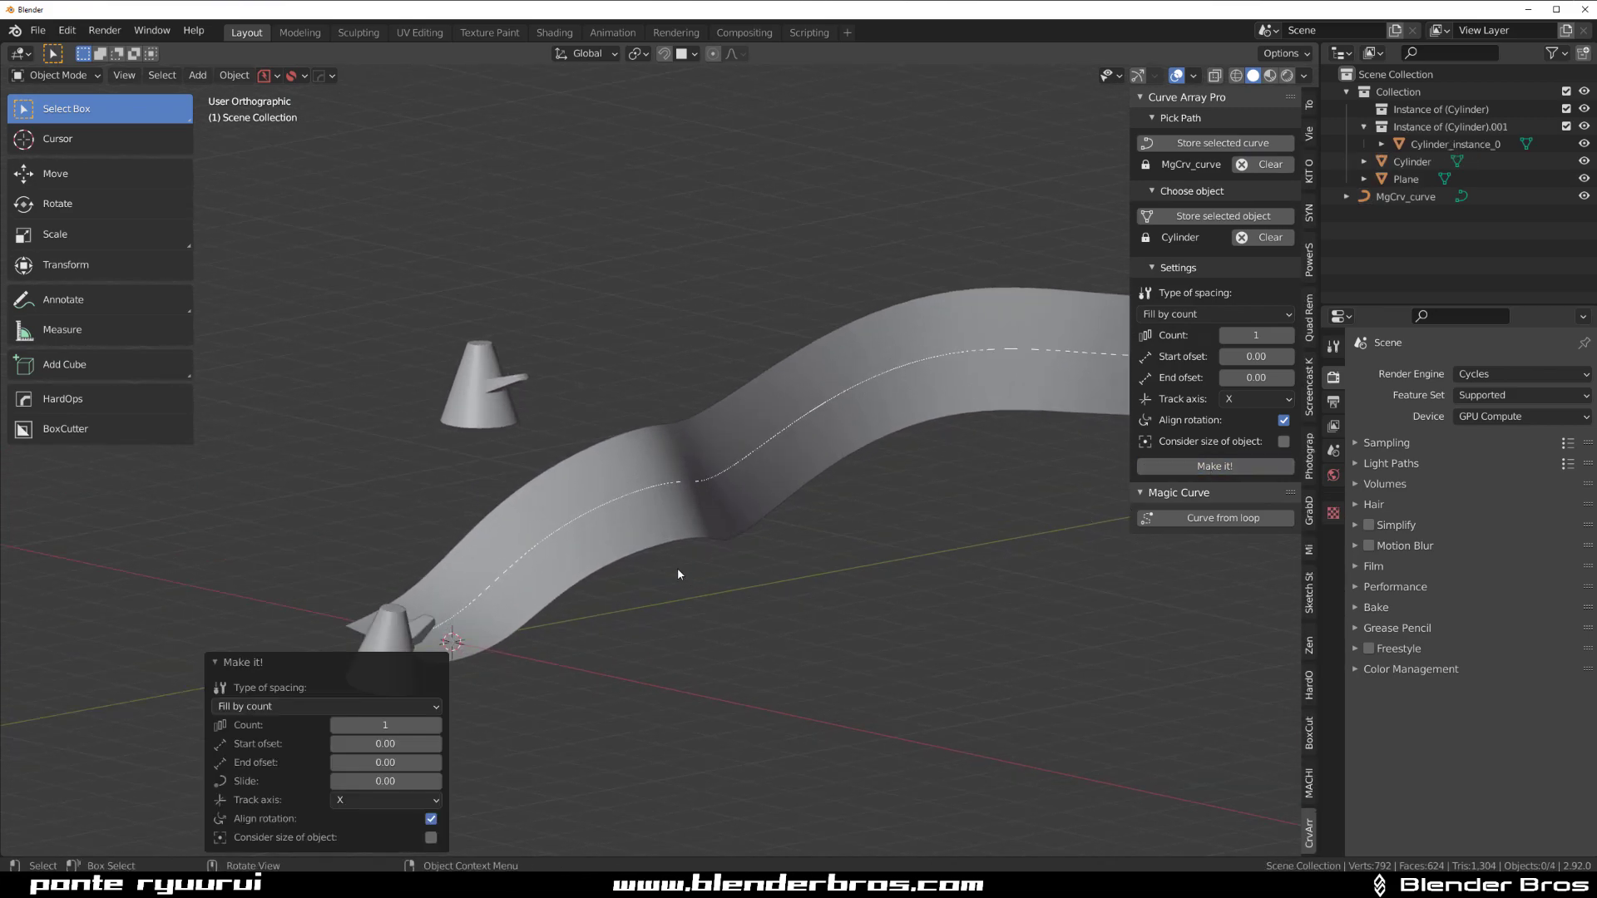
{"action": "middle_click_drag", "start_coordinate": [677, 568], "coordinate": [707, 569]}
{"action": "left_click", "coordinate": [437, 726]}
{"action": "double_click", "coordinate": [437, 729]}
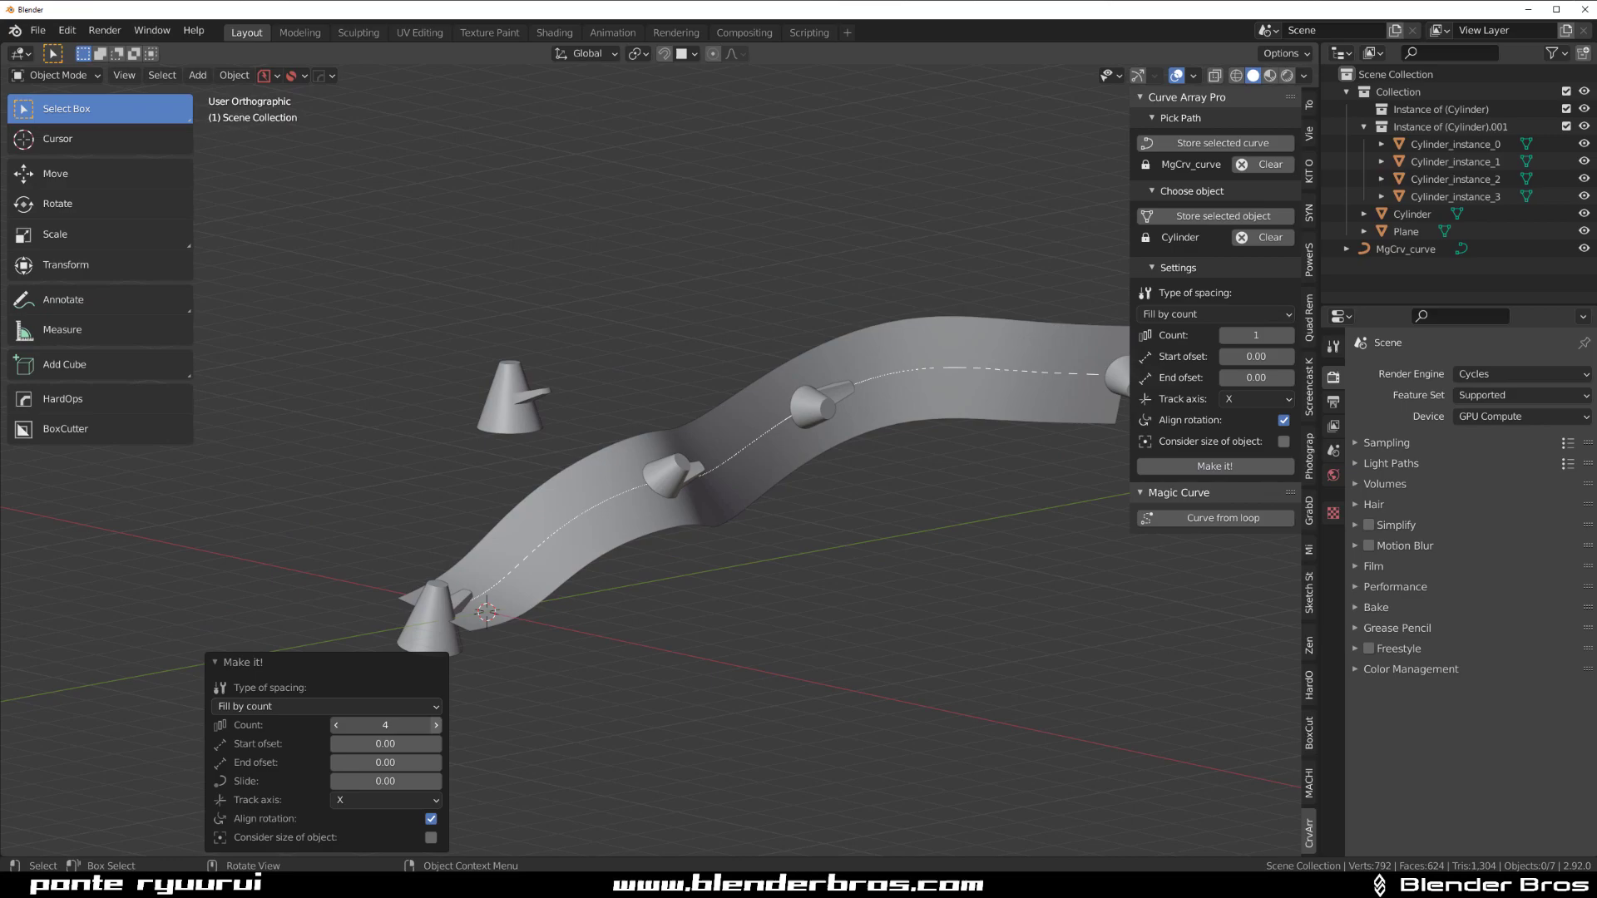
{"action": "triple_click", "coordinate": [436, 729]}
{"action": "triple_click", "coordinate": [437, 729]}
{"action": "left_click", "coordinate": [437, 729]}
Examine from several angles how the arrayed cones are oriented along the twisted strip.
{"action": "middle_click_drag", "start_coordinate": [815, 530], "coordinate": [453, 385]}
{"action": "scroll", "coordinate": [738, 456], "scroll_direction": "up", "scroll_amount": 2}
{"action": "scroll", "coordinate": [731, 462], "scroll_direction": "up", "scroll_amount": 3}
{"action": "scroll", "coordinate": [741, 504], "scroll_direction": "down", "scroll_amount": 7}
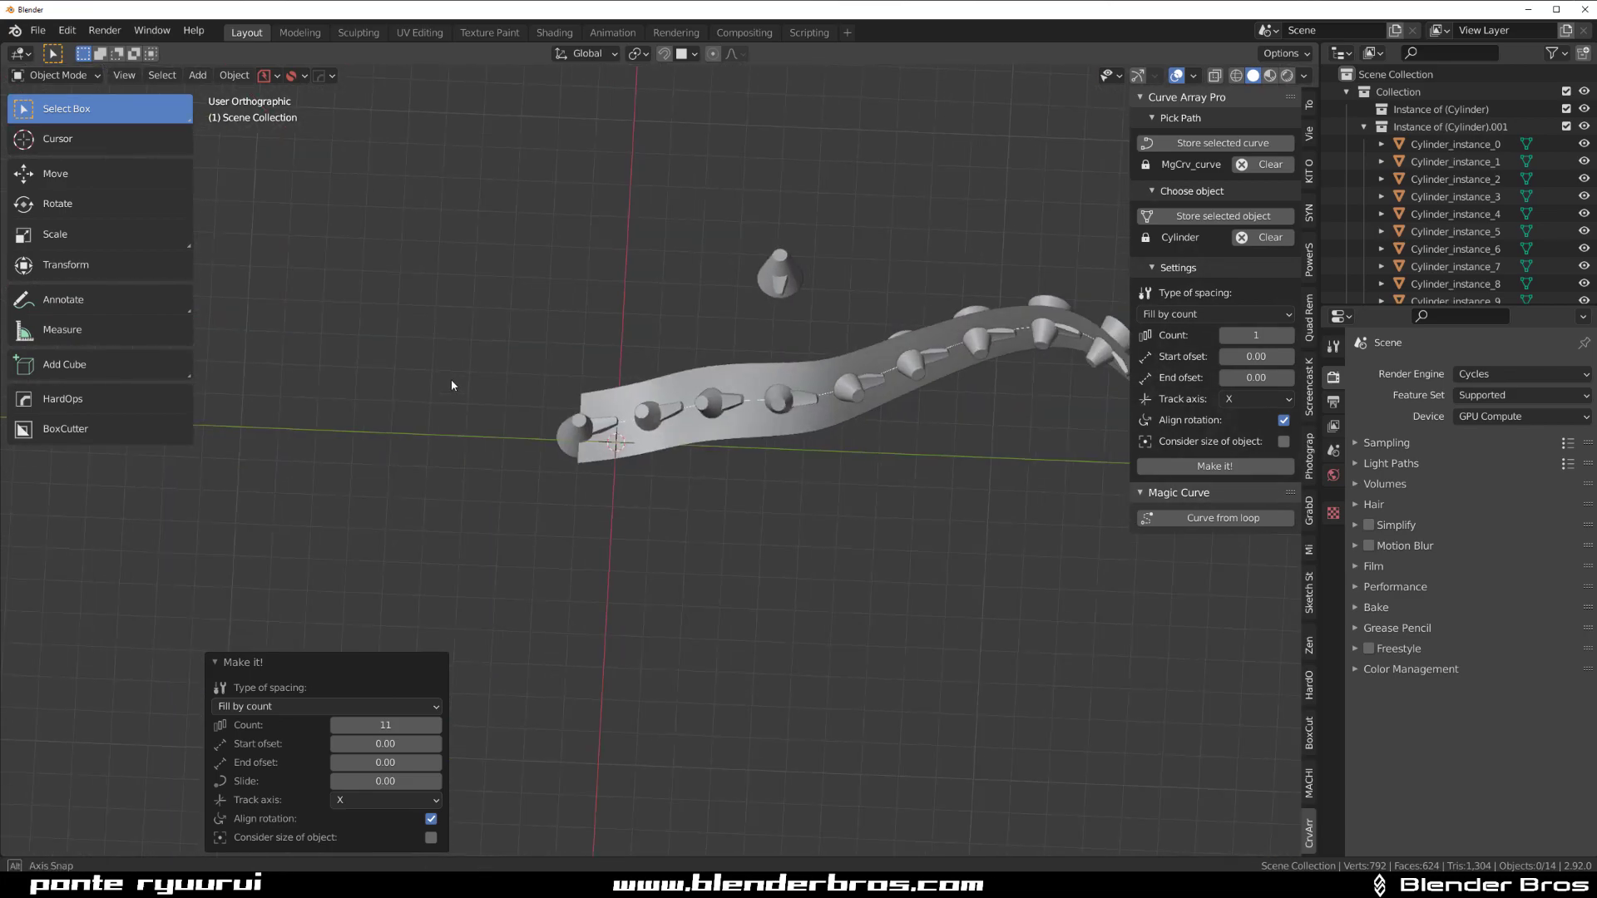
{"action": "middle_click_drag", "start_coordinate": [794, 323], "coordinate": [716, 338], "text": "shift"}
{"action": "scroll", "coordinate": [647, 392], "scroll_direction": "up", "scroll_amount": 3}
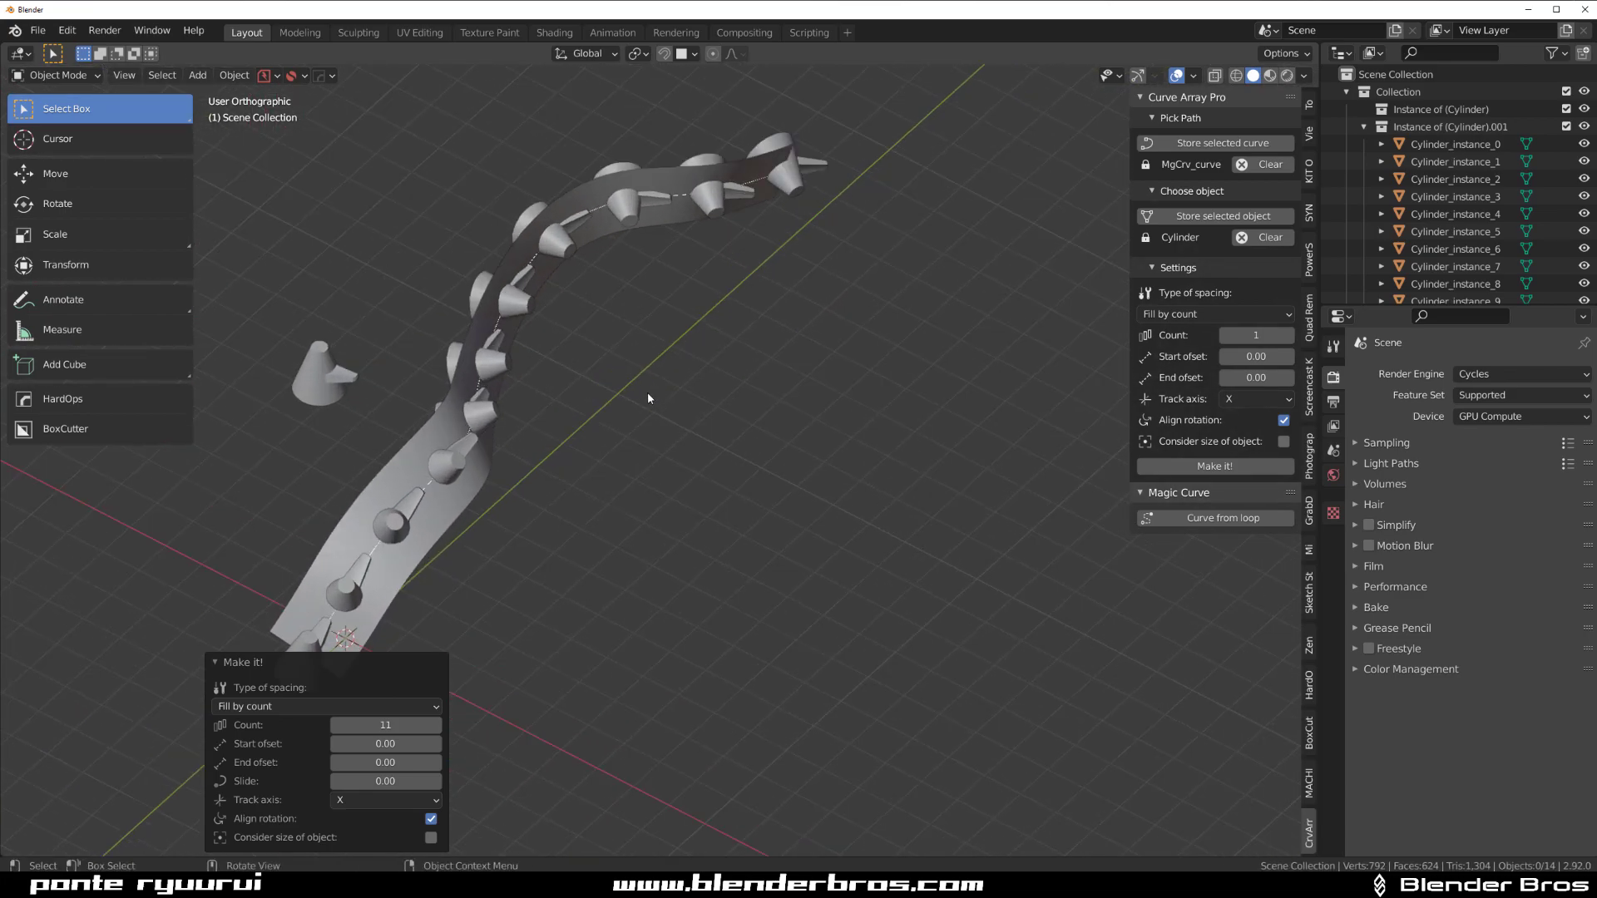
{"action": "scroll", "coordinate": [641, 370], "scroll_direction": "down", "scroll_amount": 1}
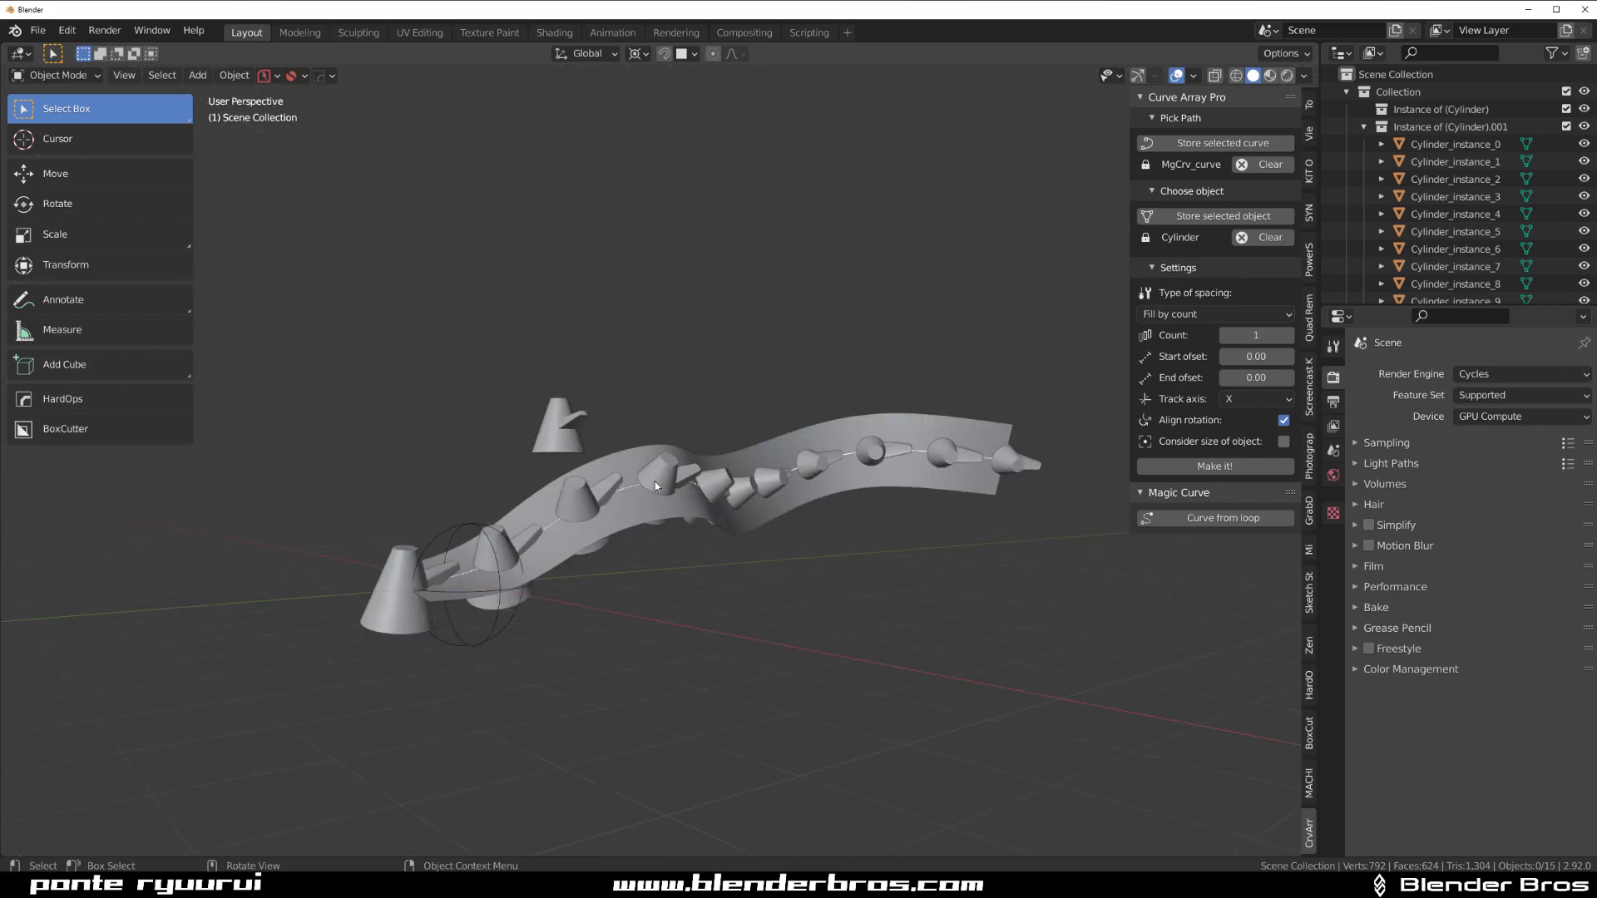
Delete the collection of arrayed cones with its whole hierarchy.
{"action": "left_click", "coordinate": [1450, 126]}
{"action": "right_click", "coordinate": [1447, 128]}
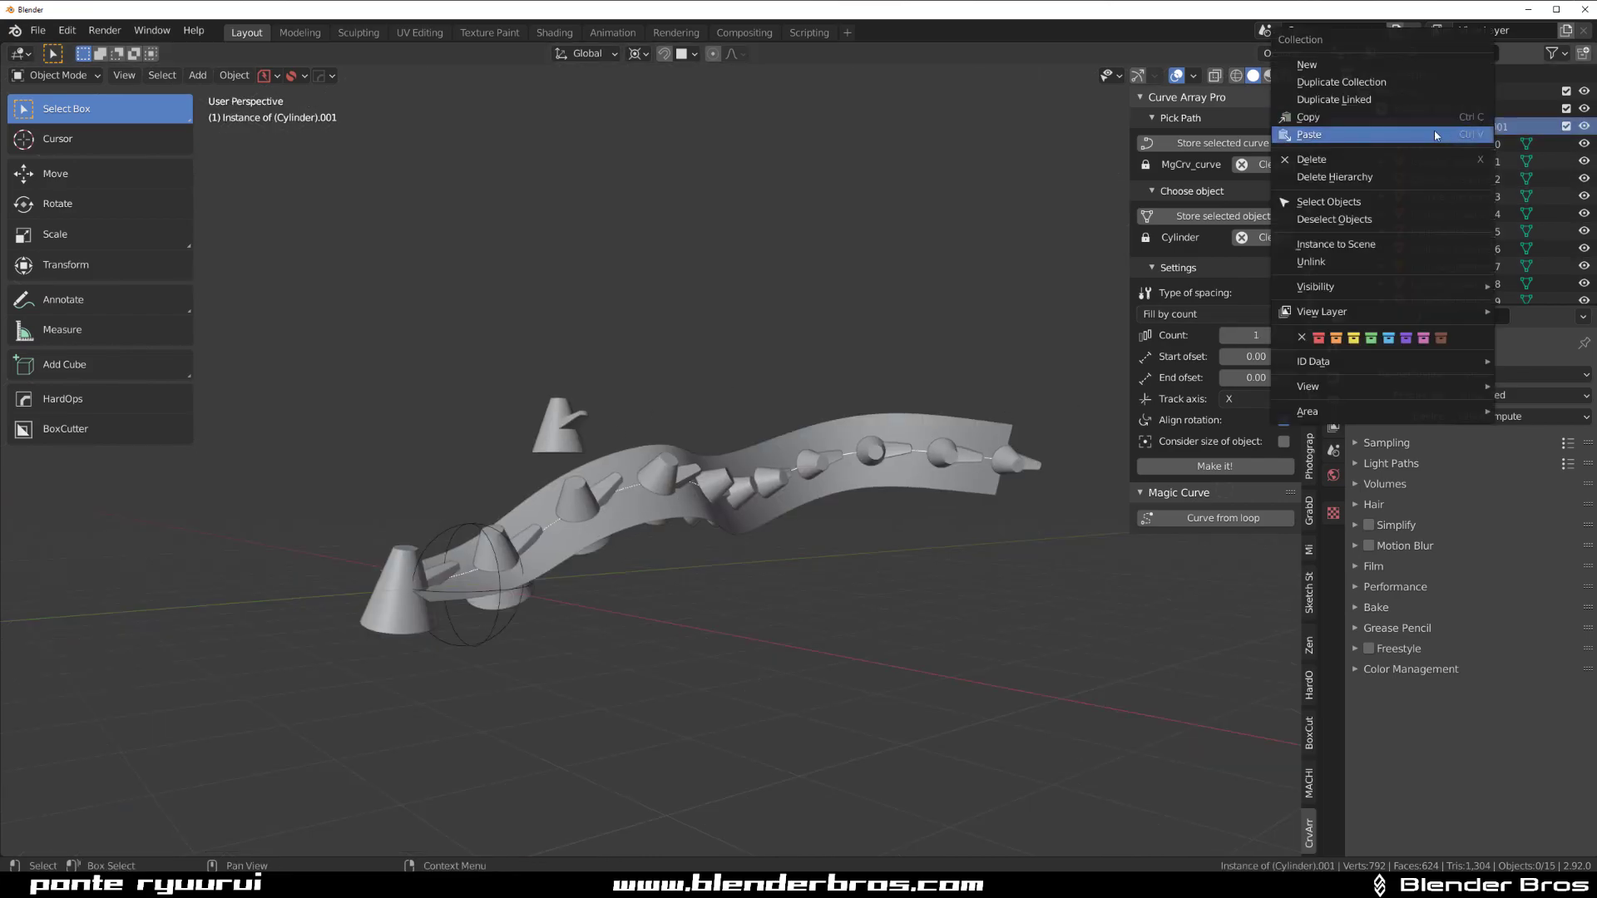
{"action": "left_click", "coordinate": [1435, 135]}
{"action": "right_click", "coordinate": [1474, 129]}
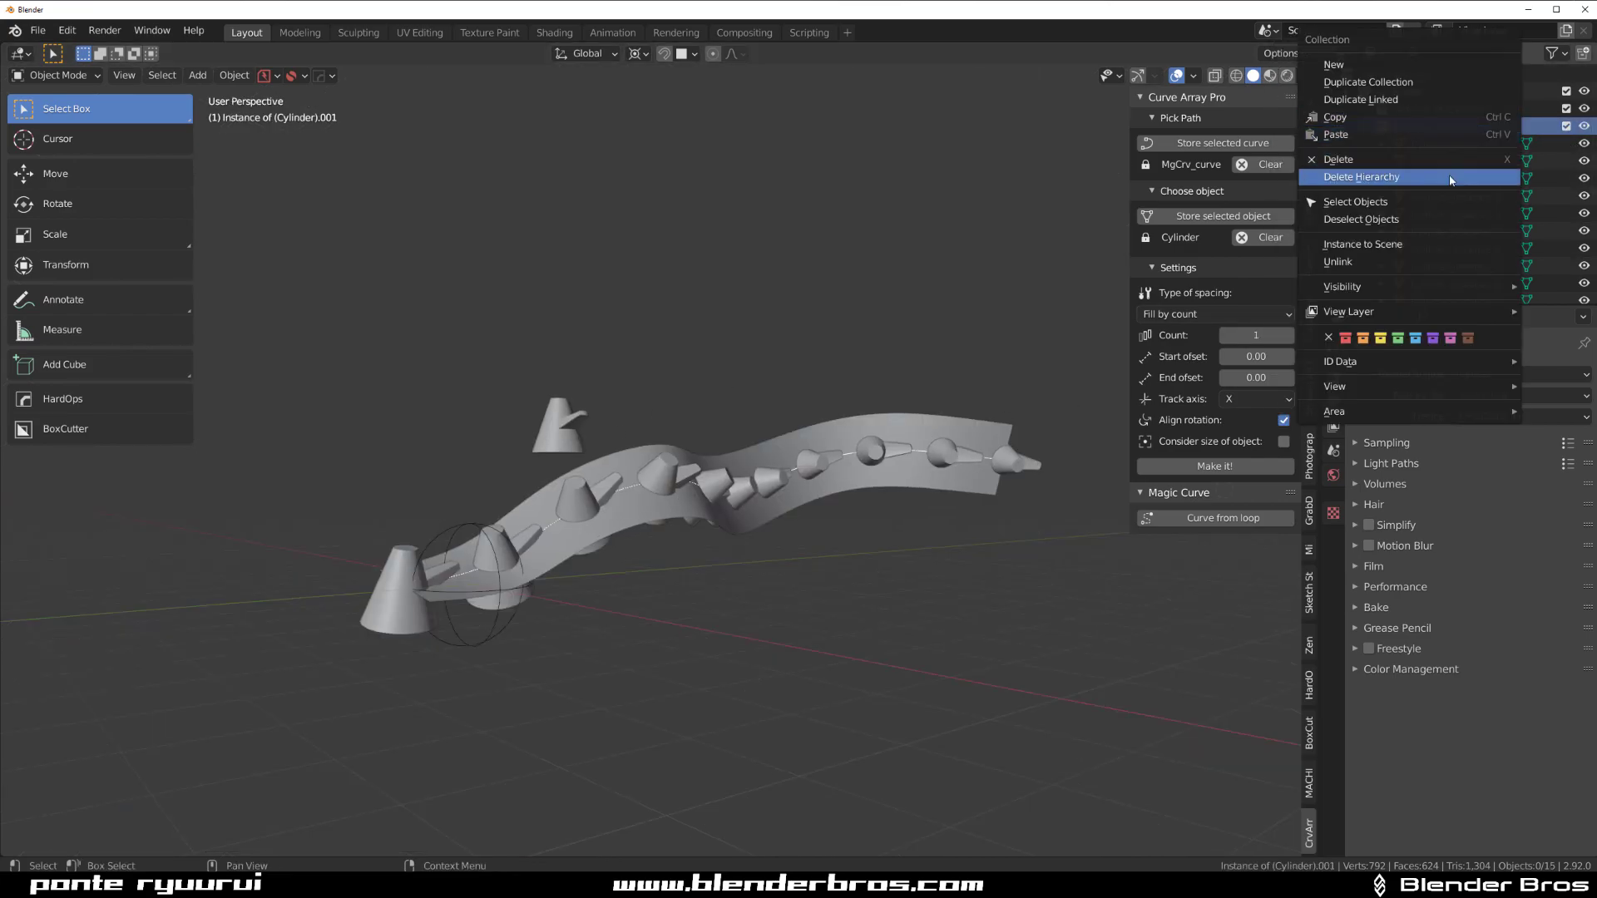
{"action": "left_click", "coordinate": [1362, 176]}
Generate a new cone array along the twisted curve using Fill by count.
{"action": "left_click", "coordinate": [559, 424]}
{"action": "left_click", "coordinate": [1191, 466]}
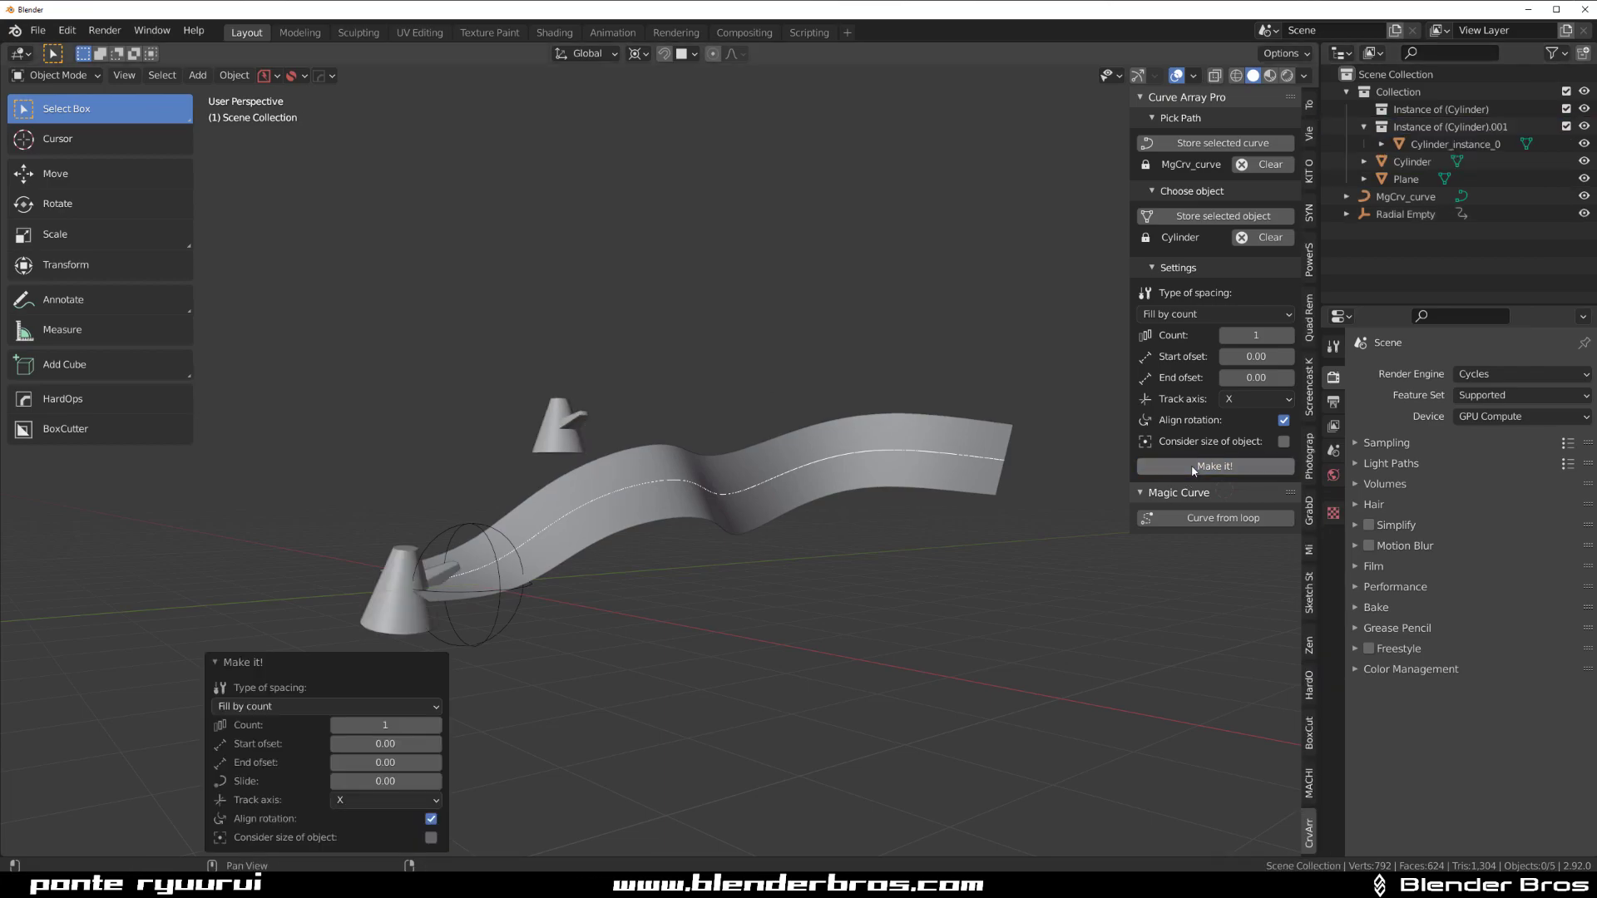
{"action": "middle_click_drag", "start_coordinate": [555, 457], "coordinate": [620, 417]}
{"action": "middle_click_drag", "start_coordinate": [673, 483], "coordinate": [604, 423]}
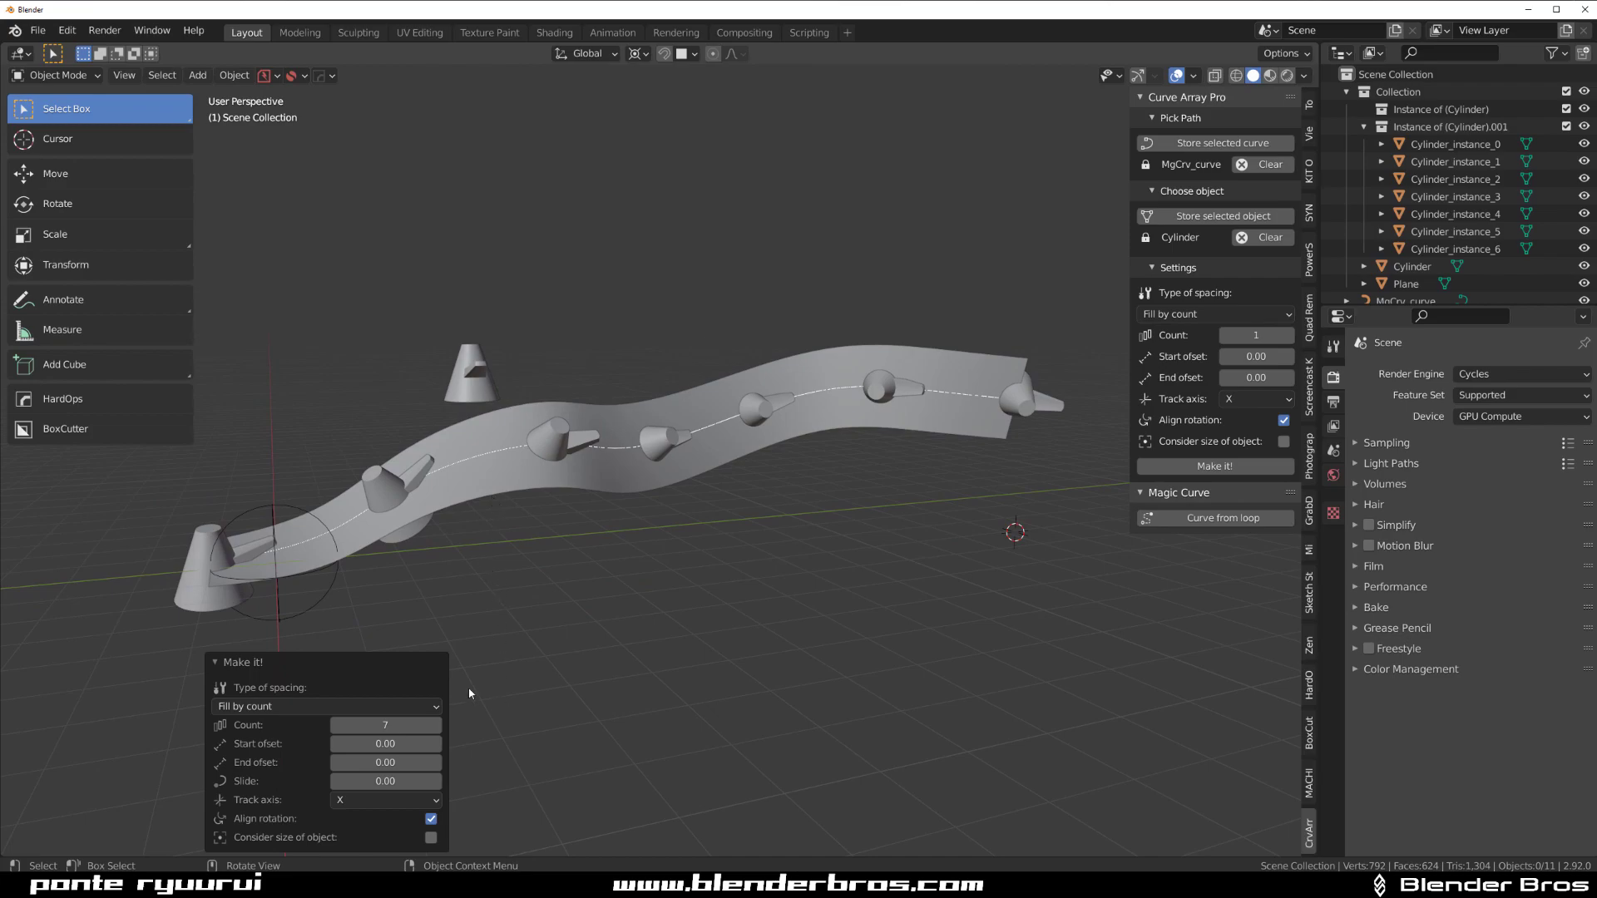
Try the array with Align rotation off and with Consider size of object on, restoring both options.
{"action": "left_click", "coordinate": [433, 822]}
{"action": "left_click", "coordinate": [432, 824]}
{"action": "left_click", "coordinate": [431, 838]}
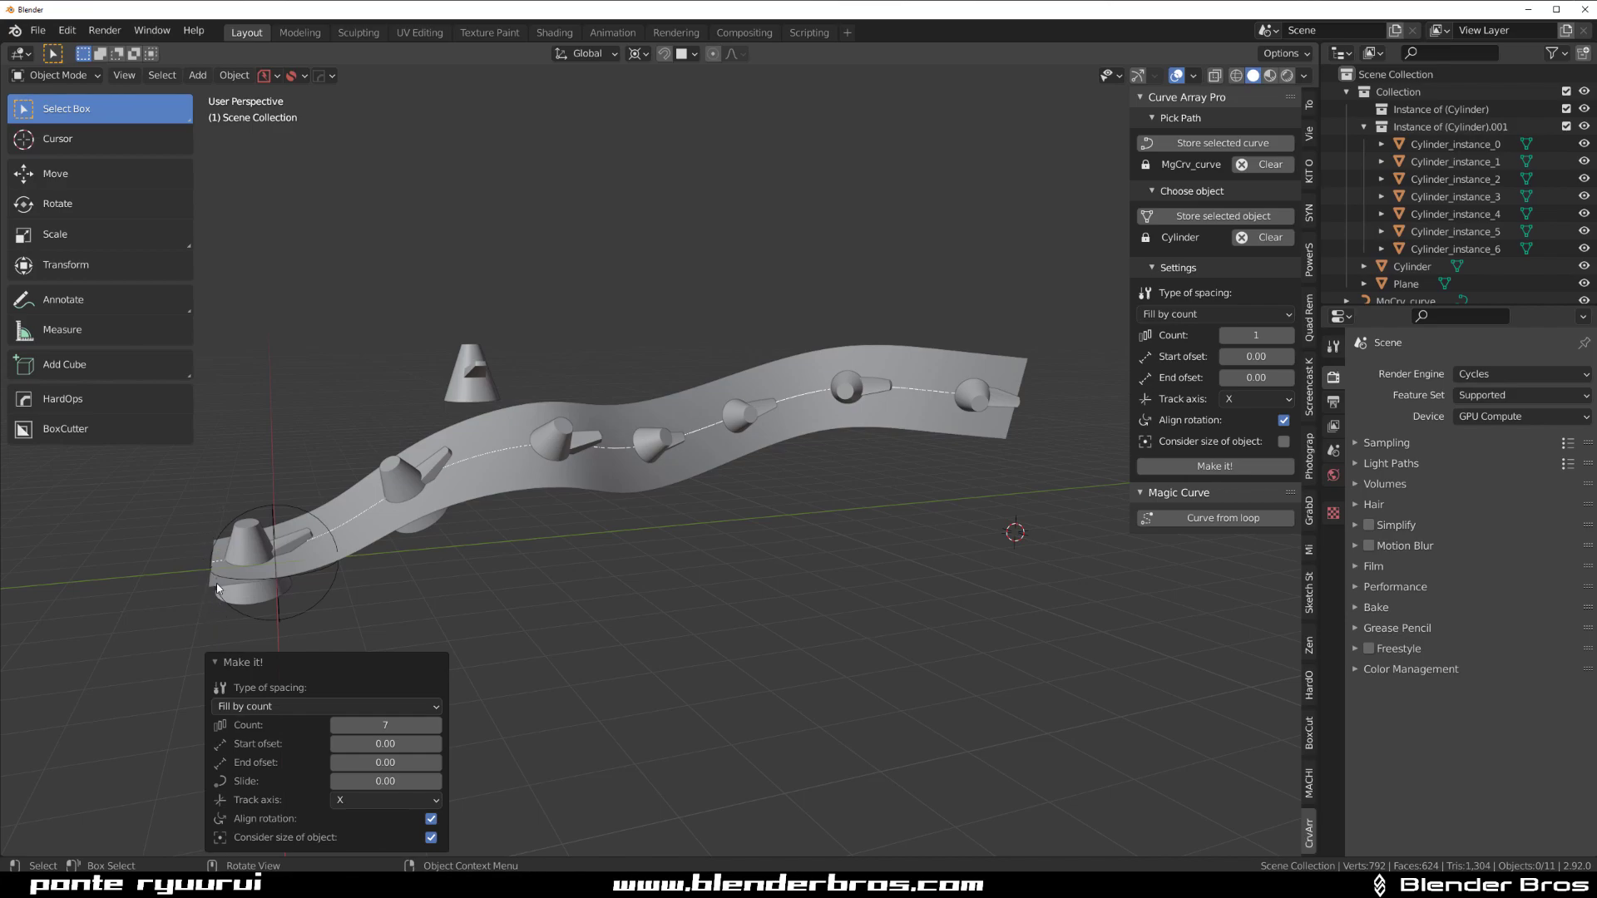
{"action": "left_click", "coordinate": [431, 838]}
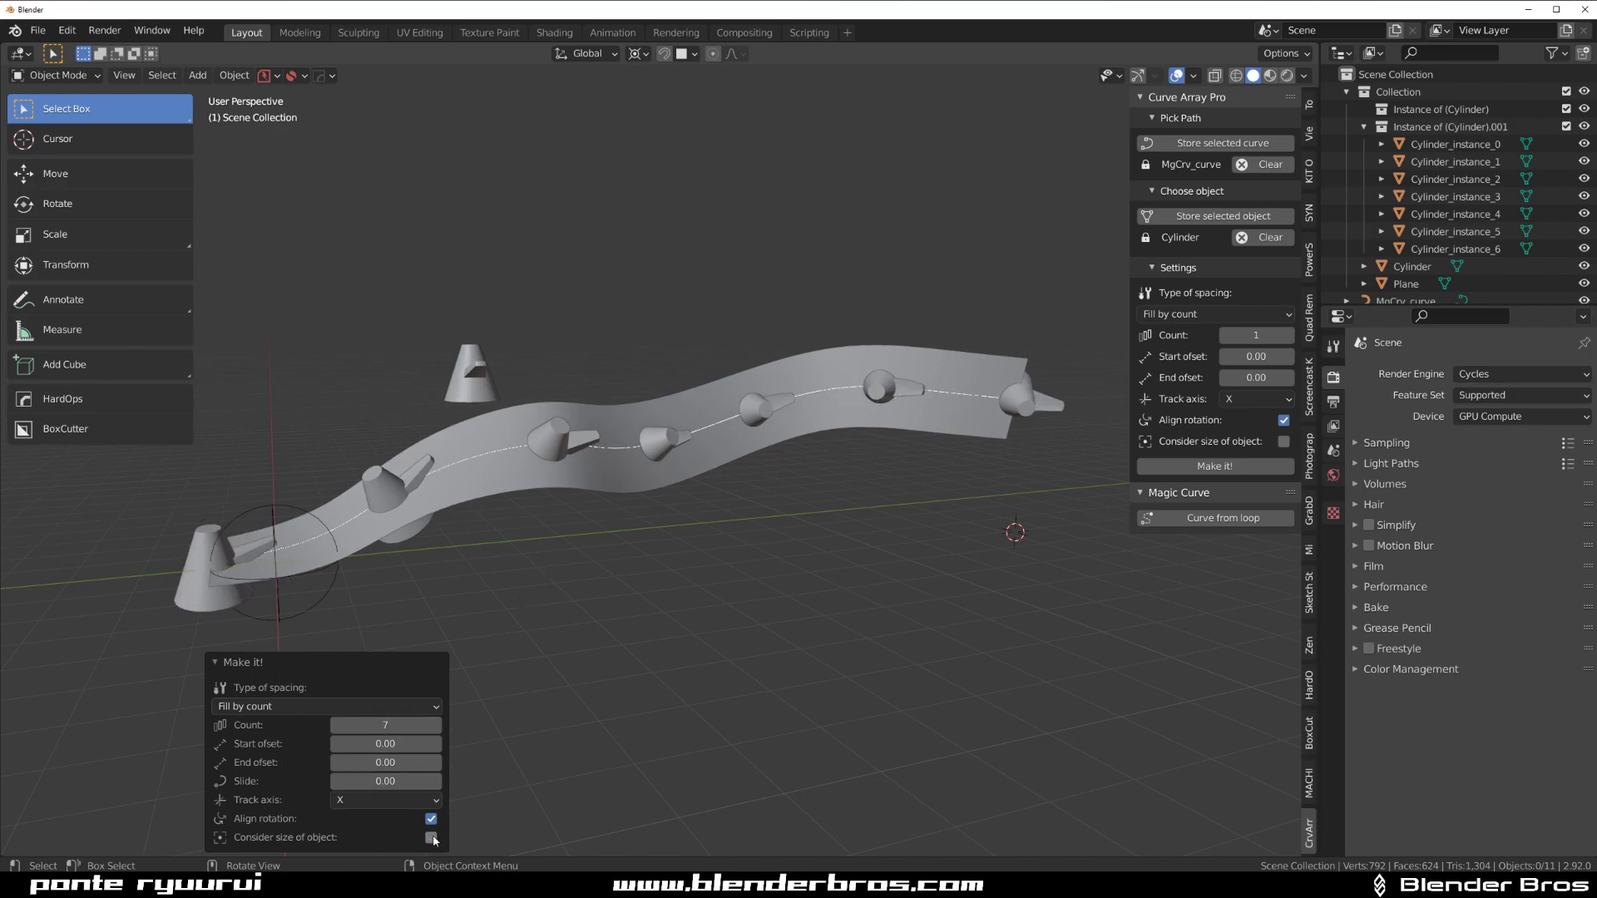
{"action": "left_click", "coordinate": [431, 838]}
{"action": "left_click", "coordinate": [431, 838]}
Remove the generated cone instances by deleting the hierarchy of the Instance of (Cylinder).001 collection.
{"action": "left_click", "coordinate": [1468, 126]}
{"action": "right_click", "coordinate": [1467, 127]}
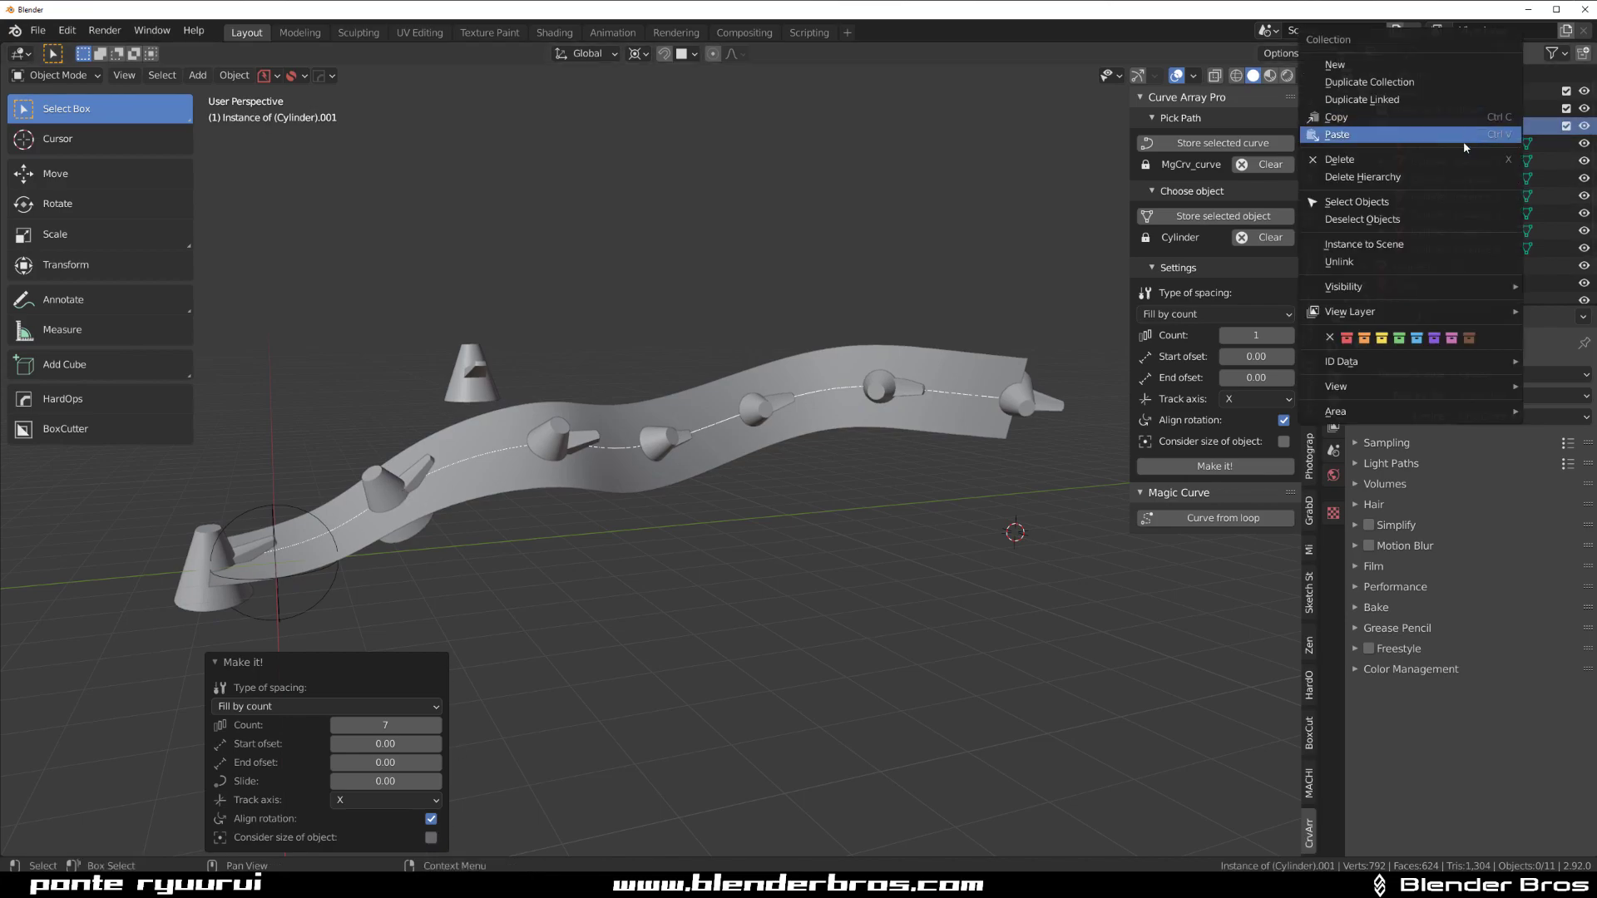
{"action": "left_click", "coordinate": [1467, 176]}
Snap the 3D cursor to the base face of the original cone in Edit Mode.
{"action": "left_click", "coordinate": [491, 359]}
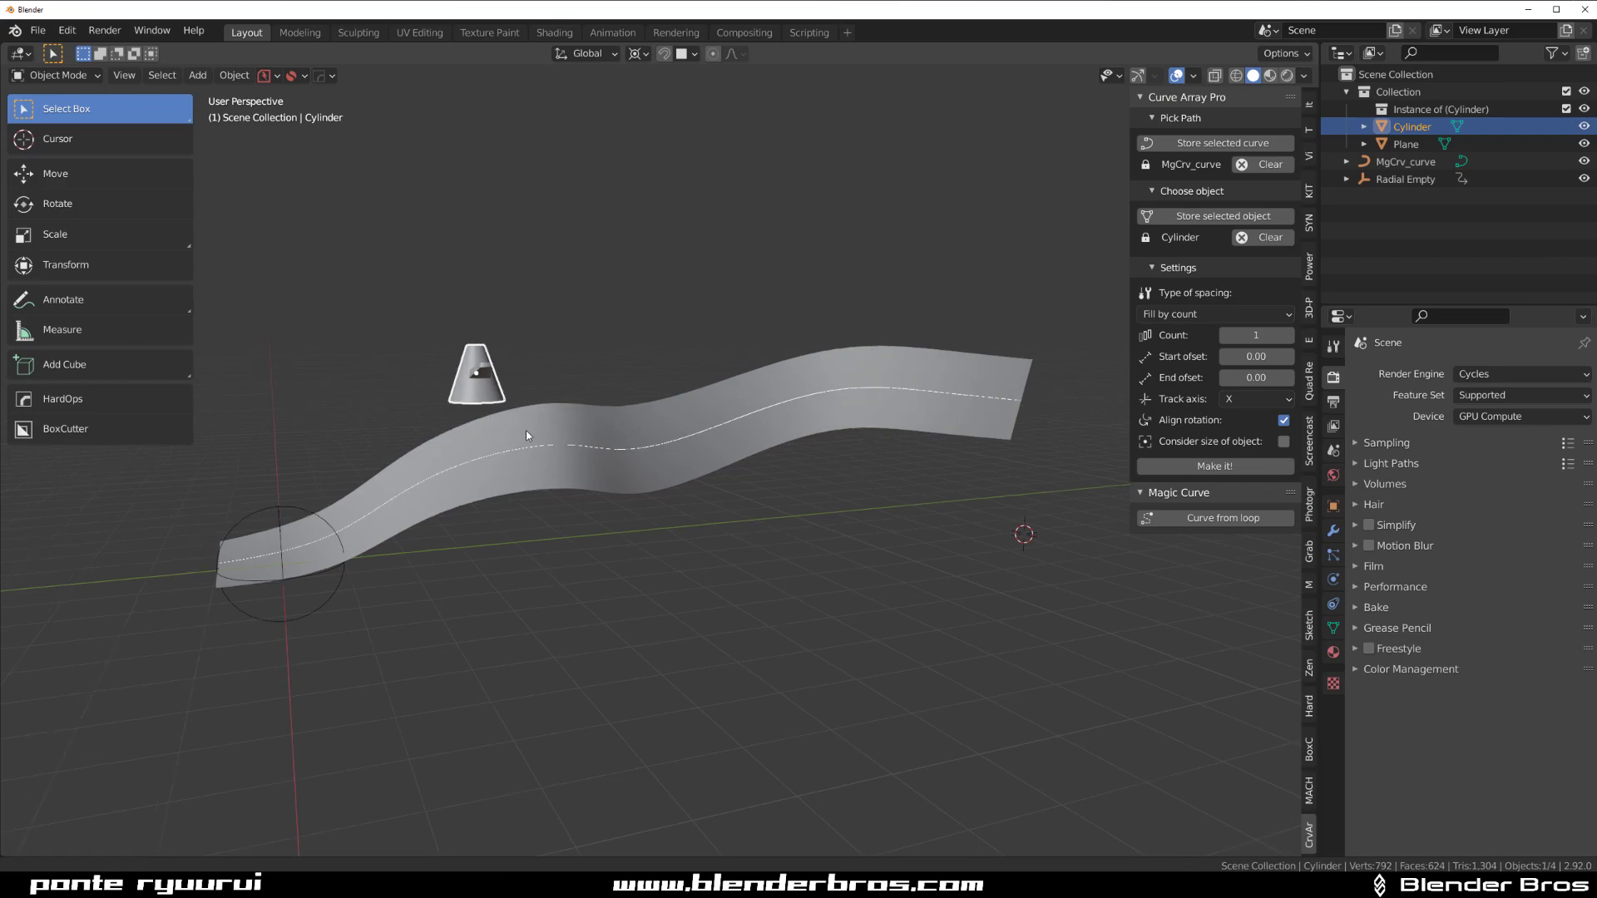
{"action": "middle_click_drag", "start_coordinate": [525, 436], "coordinate": [690, 443]}
{"action": "scroll", "coordinate": [691, 442], "scroll_direction": "up", "scroll_amount": 5}
{"action": "middle_click_drag", "start_coordinate": [646, 389], "coordinate": [570, 402]}
{"action": "key", "text": "Tab"}
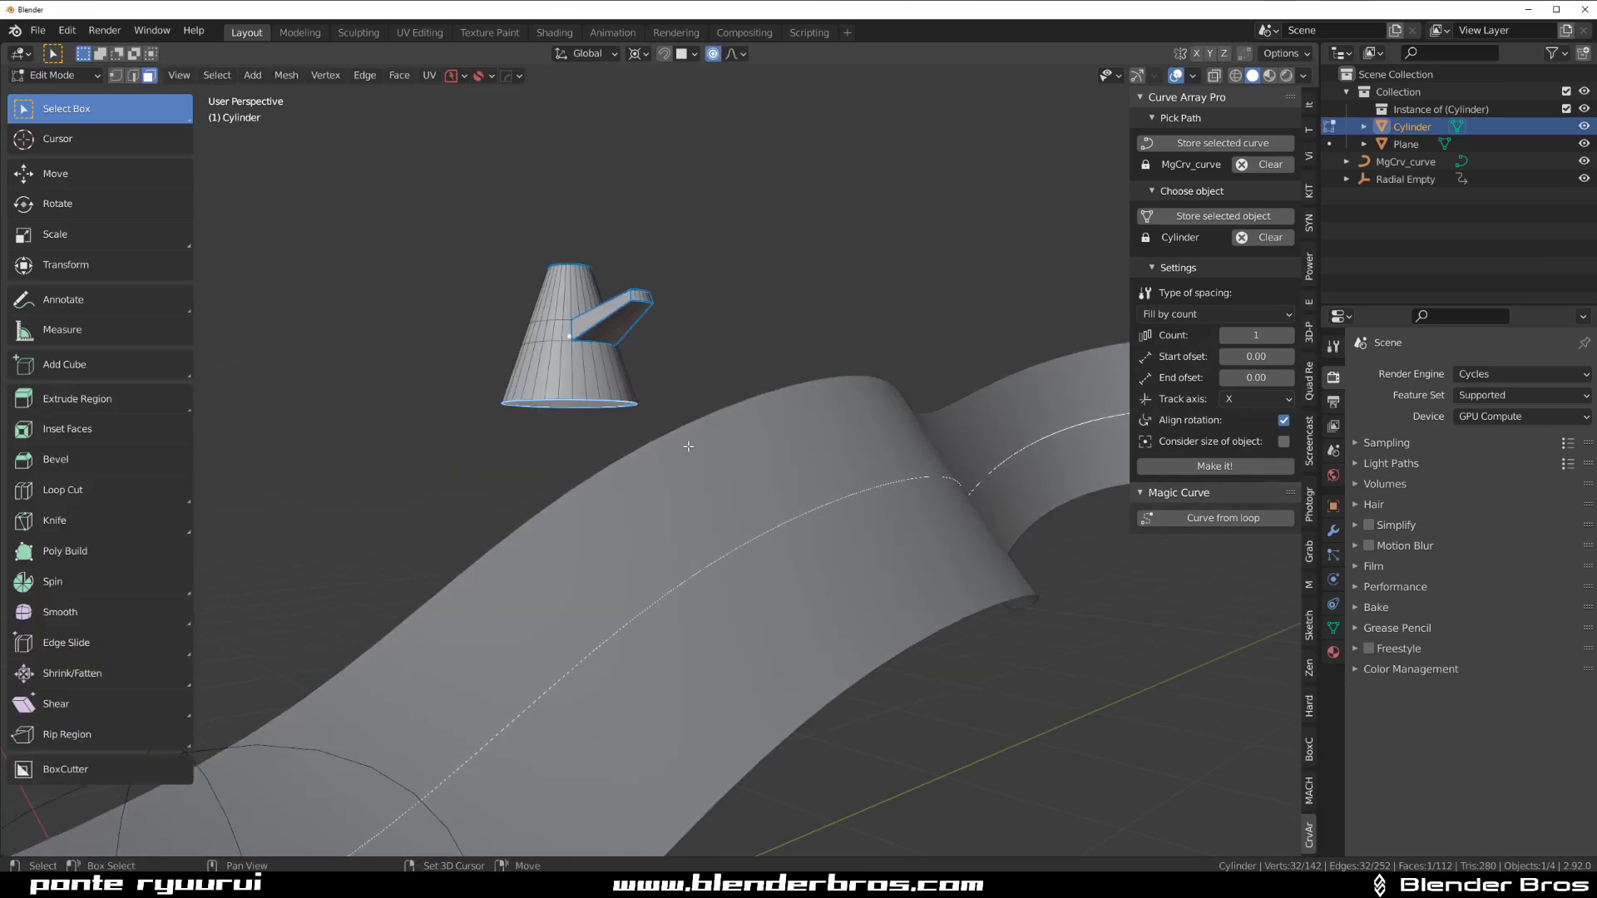
{"action": "key", "text": "shift+s"}
{"action": "left_click", "coordinate": [610, 463]}
Set the cone's origin to the 3D cursor at its base and return to Object Mode.
{"action": "key", "text": "shift+s"}
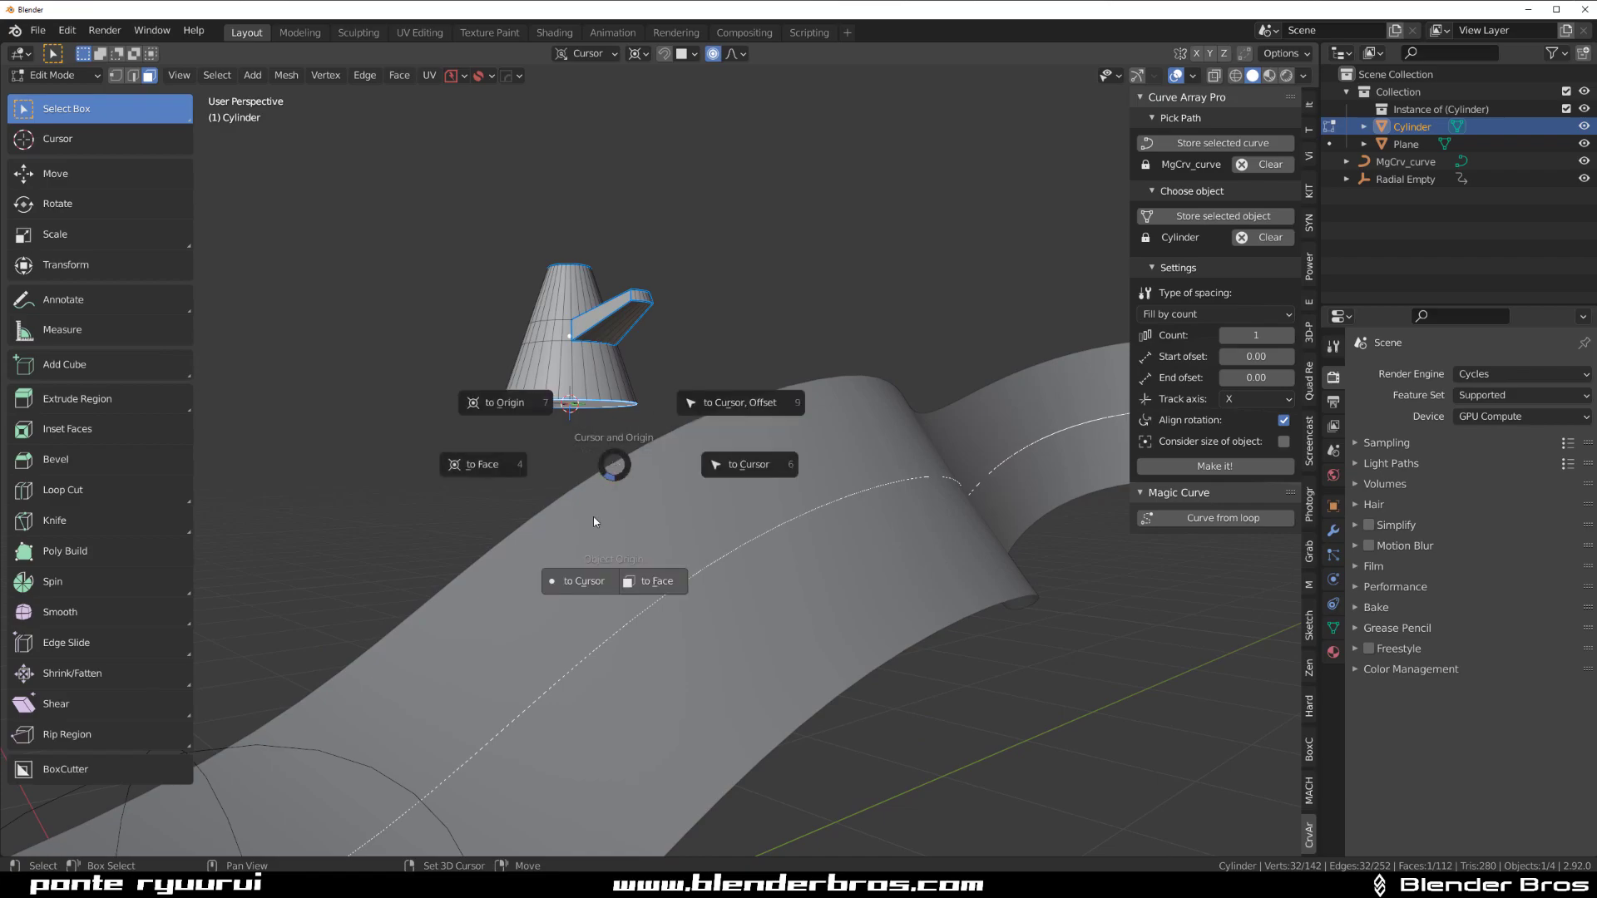
{"action": "left_click", "coordinate": [587, 576]}
{"action": "middle_click_drag", "start_coordinate": [590, 572], "coordinate": [632, 601]}
{"action": "key", "text": "Tab"}
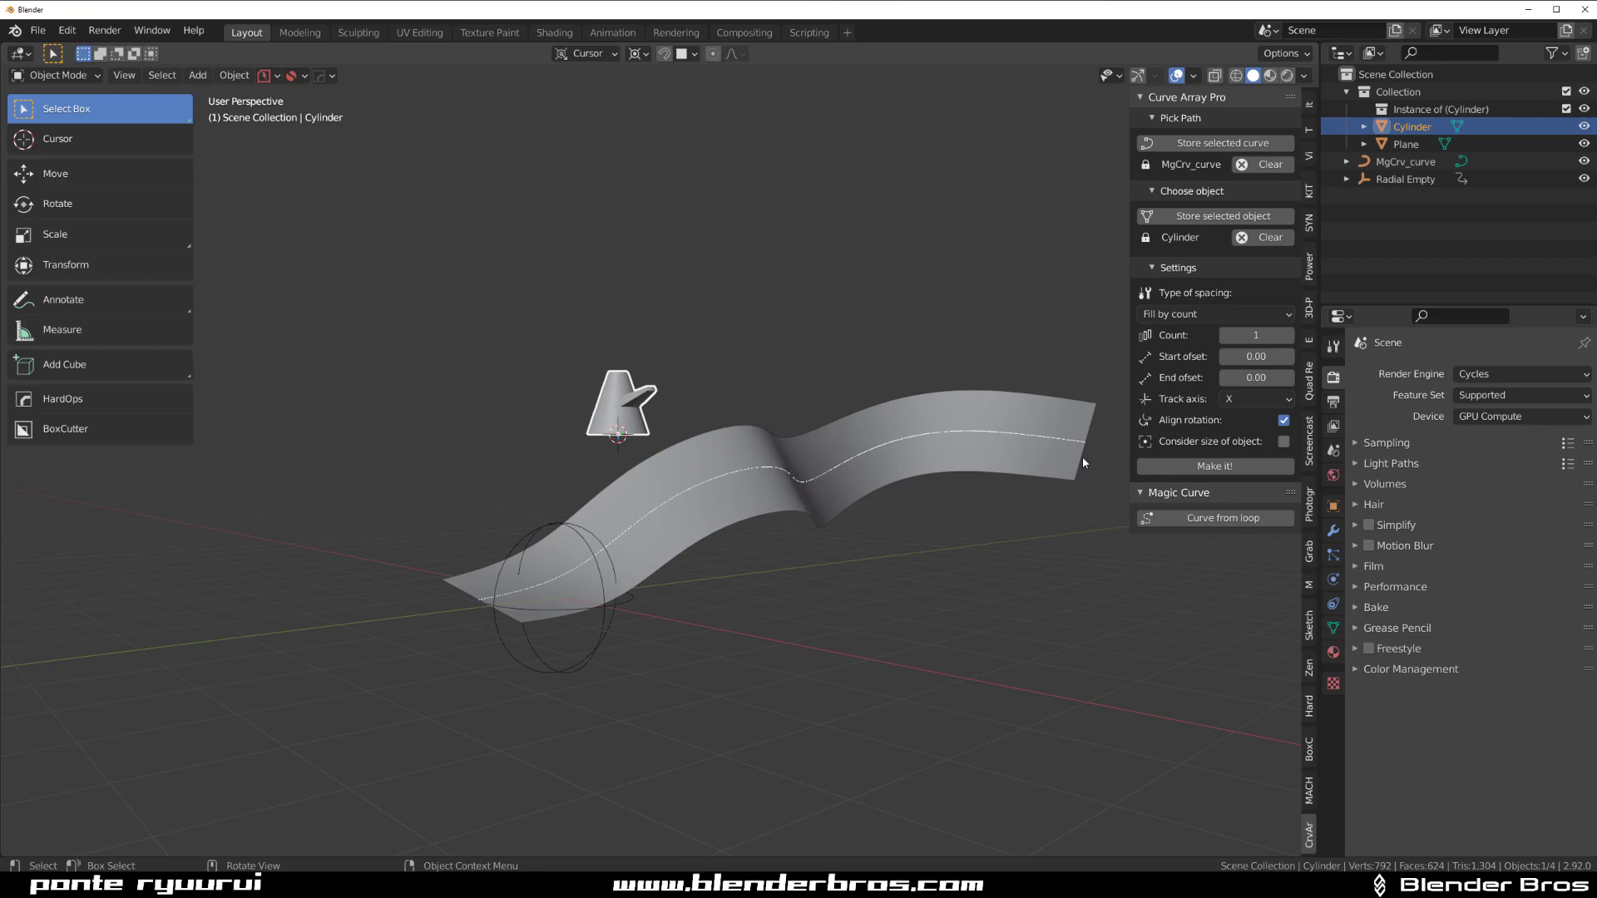
Generate the array of the base-origin cone along the twisted curve.
{"action": "left_click", "coordinate": [1214, 466]}
{"action": "middle_click_drag", "start_coordinate": [532, 553], "coordinate": [569, 640]}
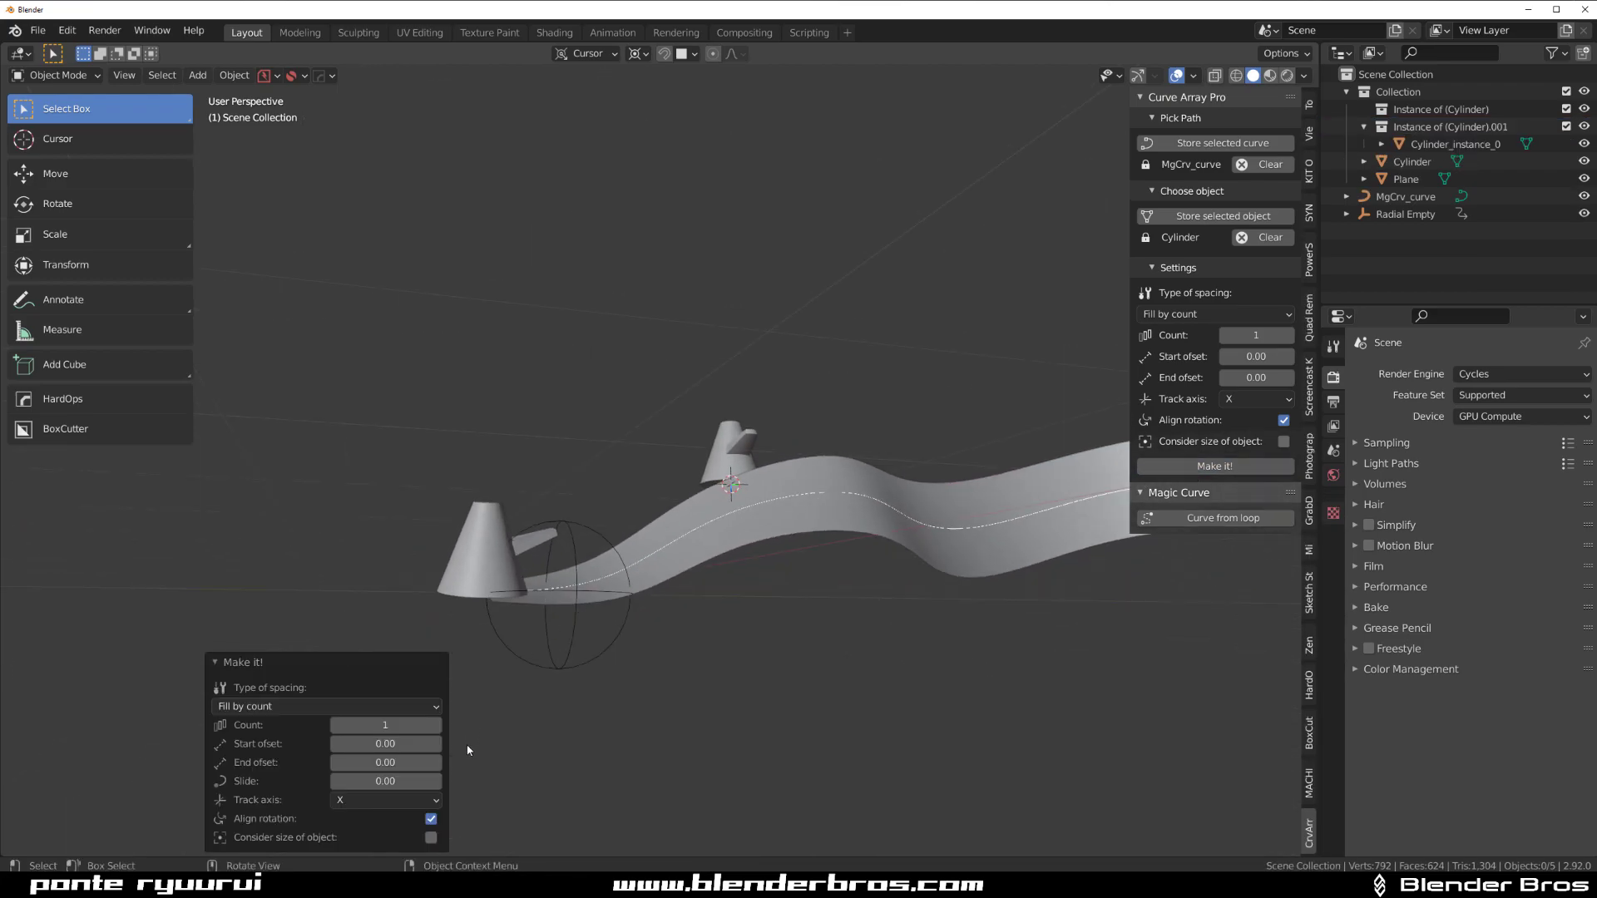
Increase the cone array's count to 9 along the twisted curve.
{"action": "left_click", "coordinate": [437, 725]}
{"action": "left_click", "coordinate": [436, 725]}
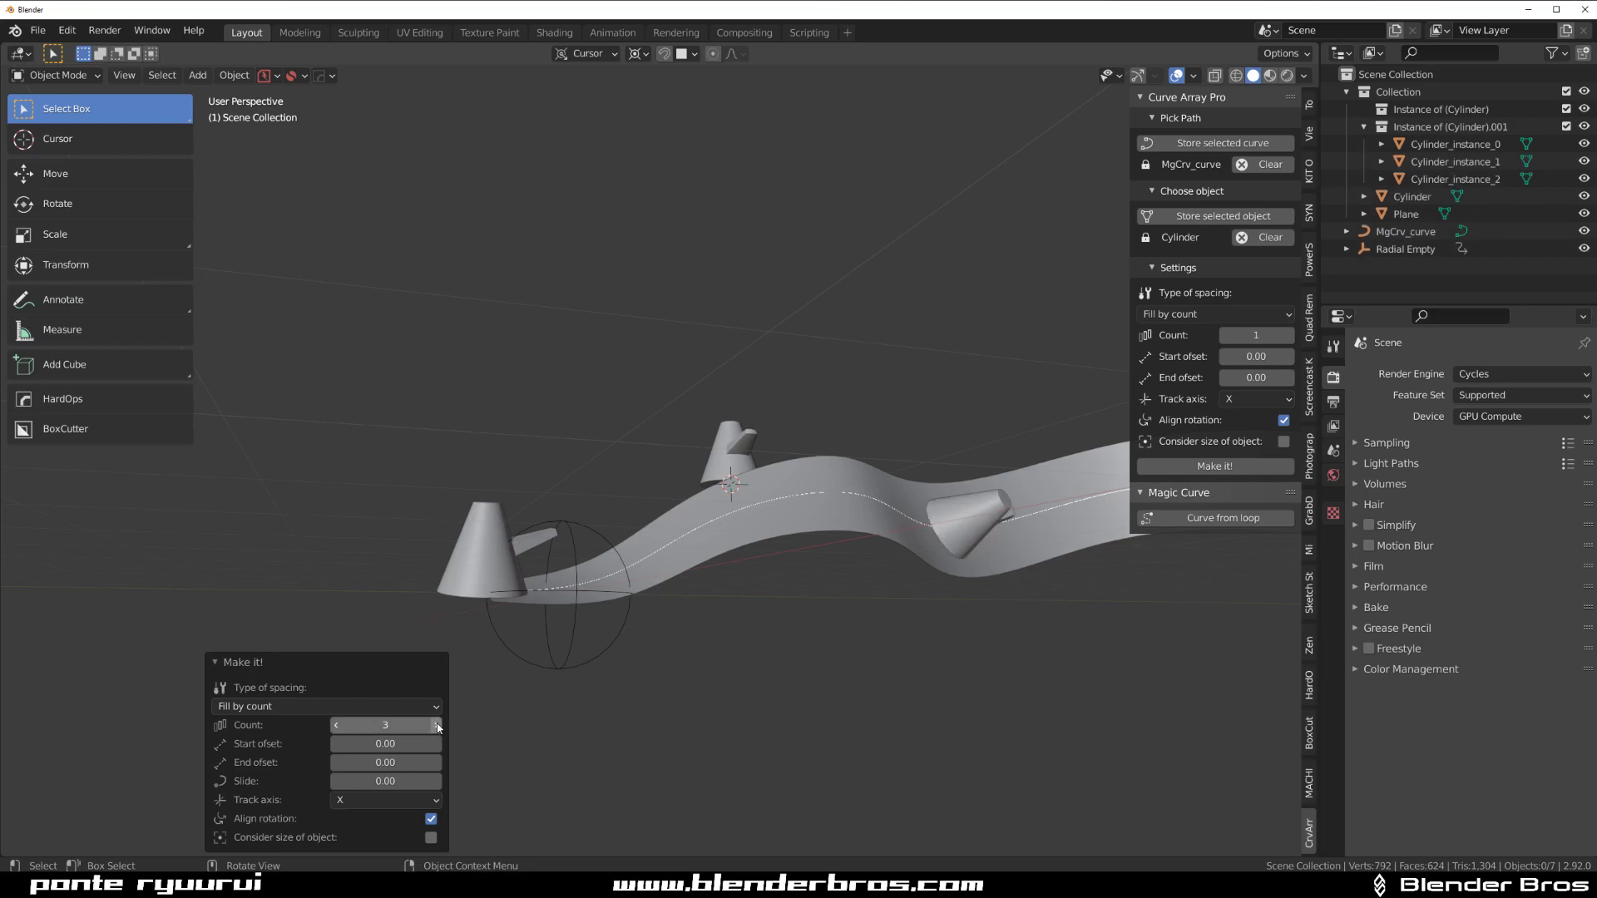
{"action": "left_click", "coordinate": [437, 725]}
{"action": "left_click", "coordinate": [436, 725]}
{"action": "left_click", "coordinate": [437, 725]}
{"action": "left_click", "coordinate": [437, 725]}
{"action": "left_click", "coordinate": [437, 726]}
{"action": "left_click", "coordinate": [436, 725]}
Examine from several angles how the cones' bases sit on the twisted strip and follow its curve.
{"action": "middle_click_drag", "start_coordinate": [627, 632], "coordinate": [509, 579]}
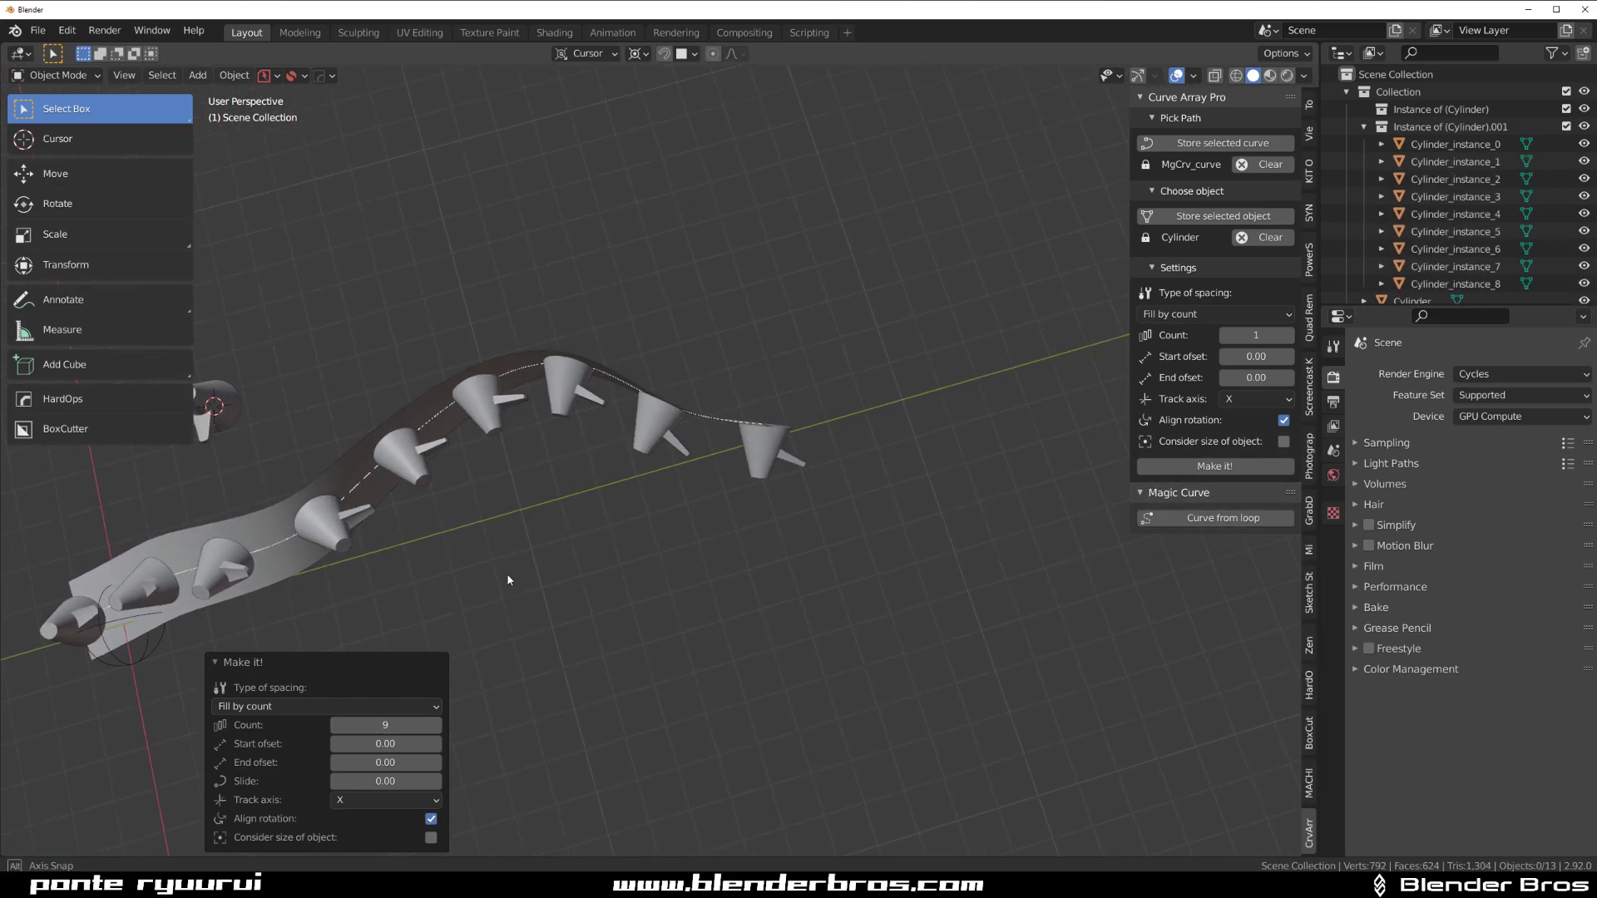
{"action": "middle_click_drag", "start_coordinate": [535, 511], "coordinate": [648, 525], "text": "shift"}
{"action": "scroll", "coordinate": [679, 440], "scroll_direction": "up", "scroll_amount": 3}
{"action": "middle_click_drag", "start_coordinate": [680, 437], "coordinate": [653, 502]}
{"action": "scroll", "coordinate": [653, 501], "scroll_direction": "up", "scroll_amount": 2}
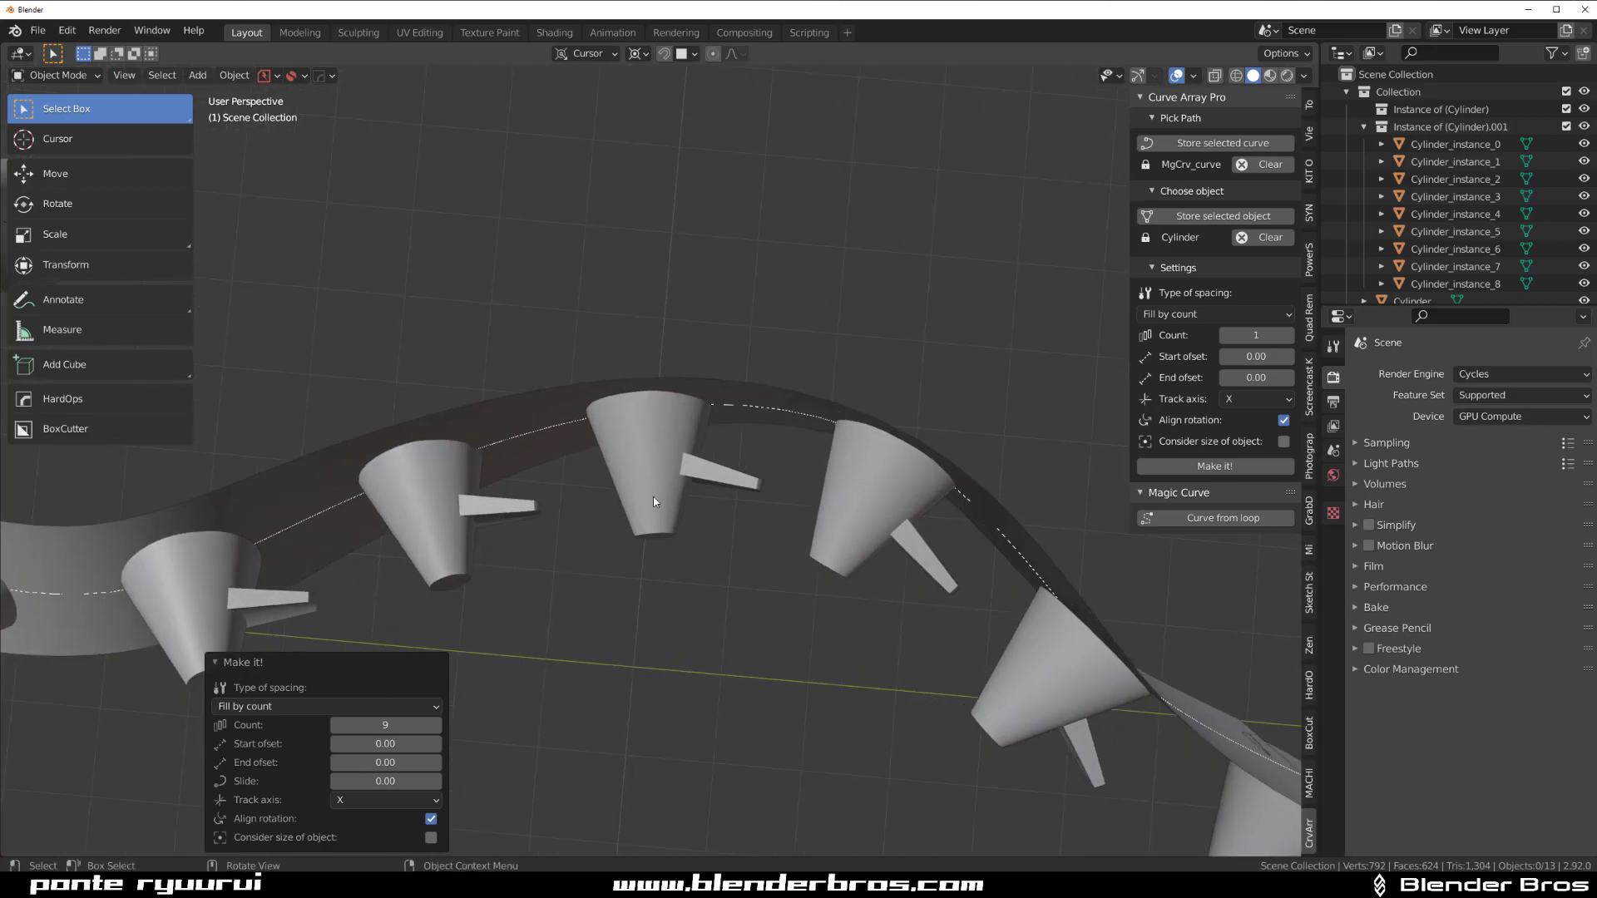
{"action": "scroll", "coordinate": [654, 502], "scroll_direction": "up", "scroll_amount": 2}
{"action": "middle_click_drag", "start_coordinate": [632, 427], "coordinate": [791, 369]}
{"action": "scroll", "coordinate": [681, 406], "scroll_direction": "down", "scroll_amount": 6}
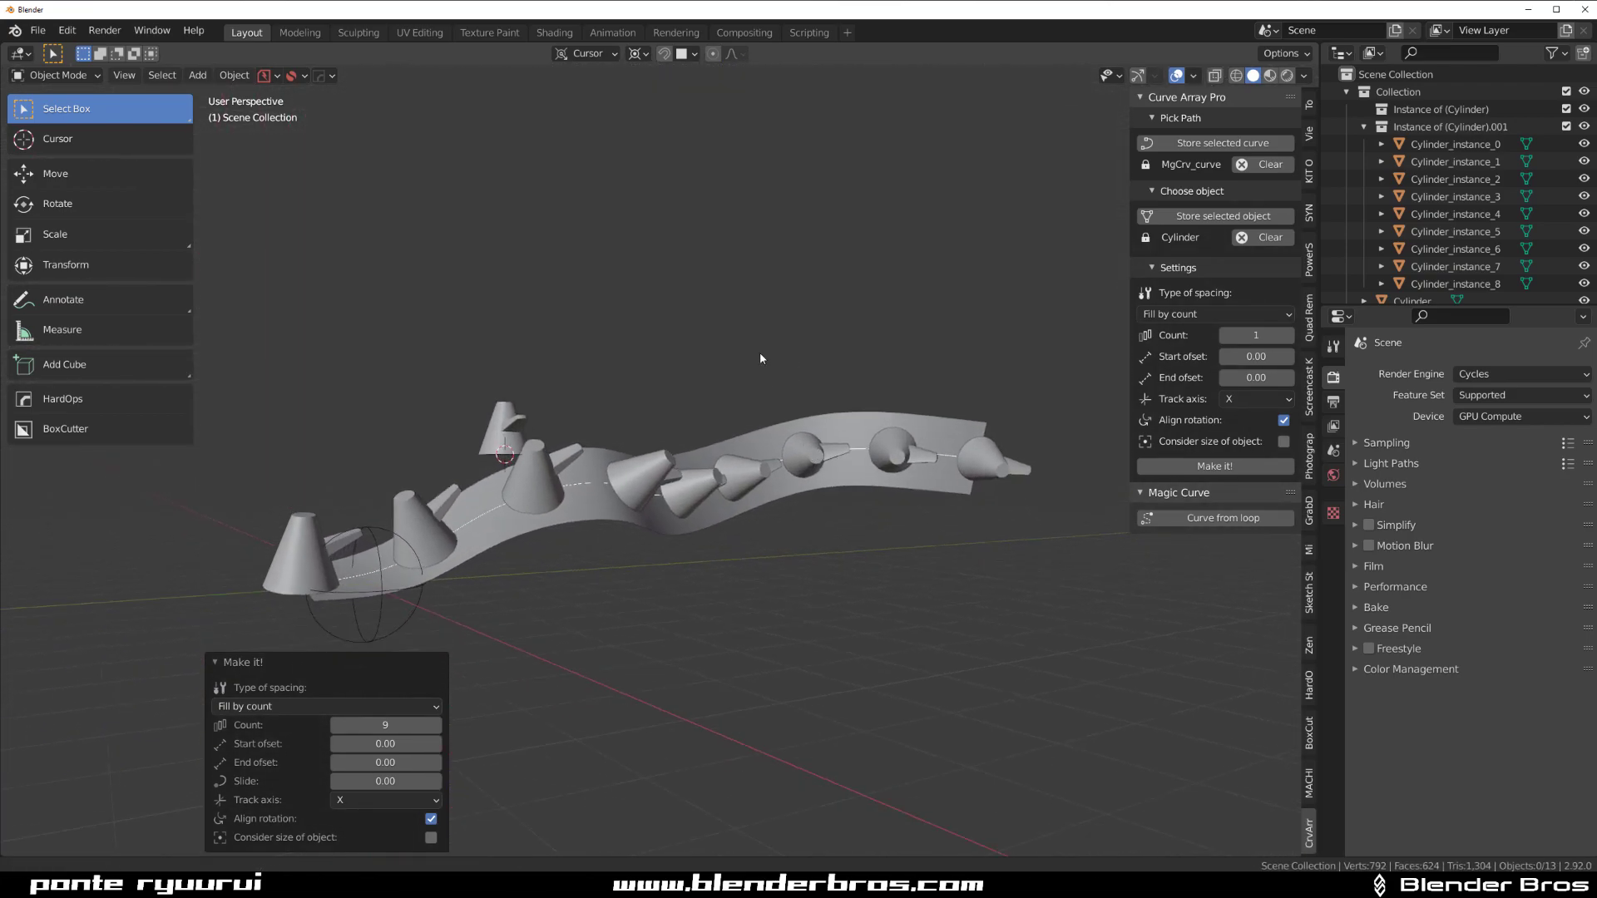
{"action": "mouse_move", "coordinate": [760, 359]}
{"action": "middle_mouse_down"}
{"action": "mouse_move", "coordinate": [756, 311]}
{"action": "mouse_move", "coordinate": [745, 357]}
{"action": "middle_mouse_up"}
Try the Fill by offset and Free spacing types on the cone array, returning to Fill by count.
{"action": "left_click", "coordinate": [368, 707]}
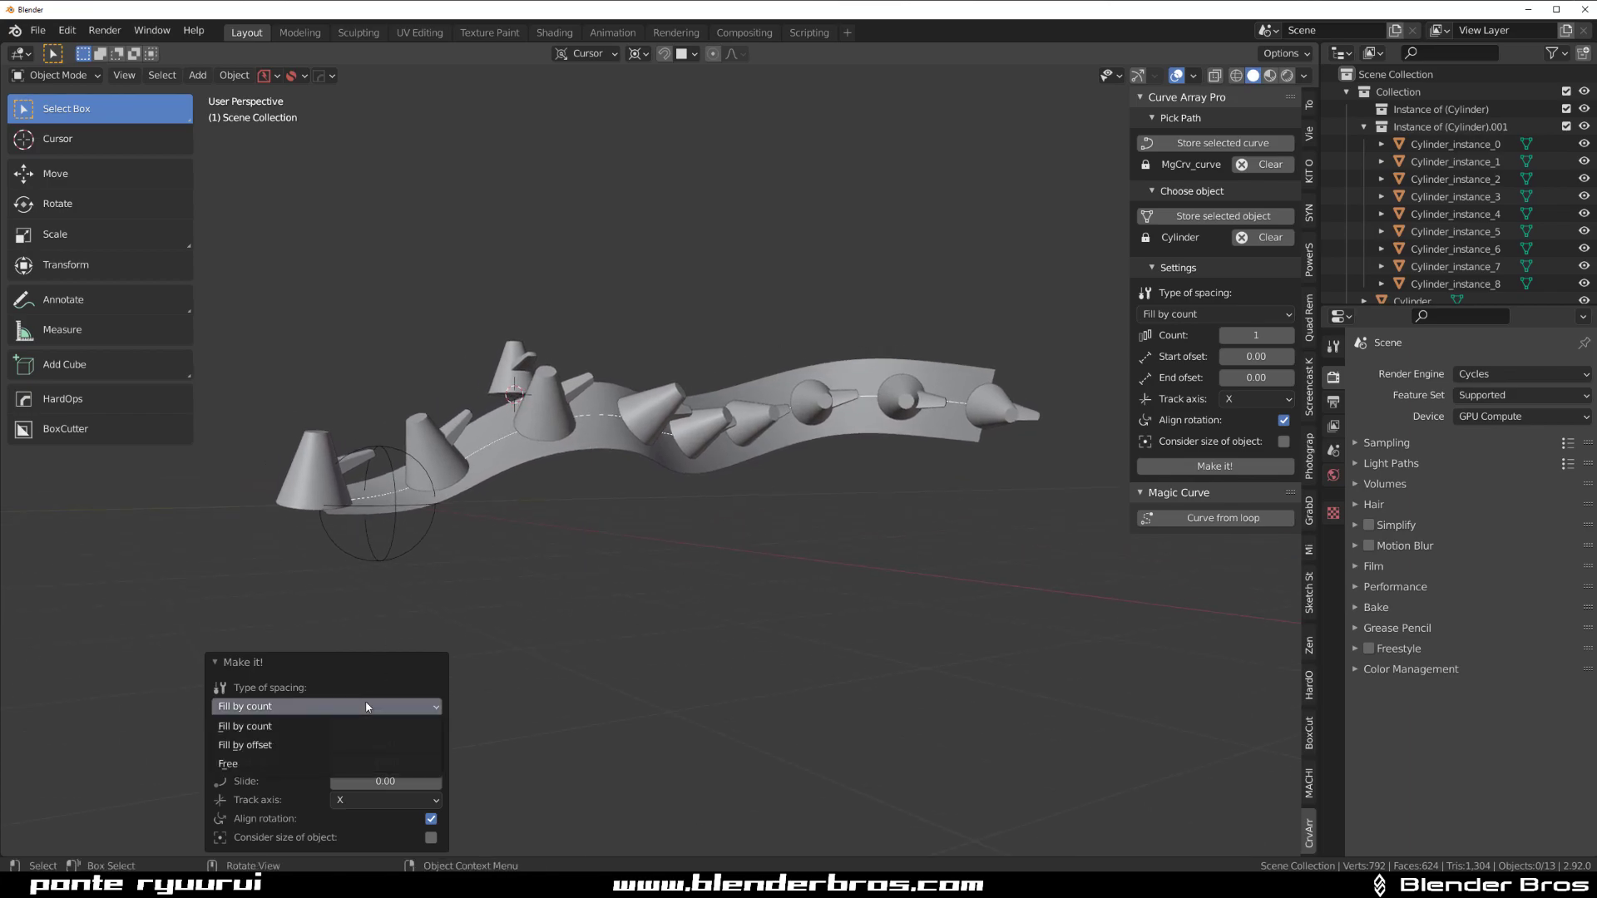
{"action": "left_click", "coordinate": [358, 746]}
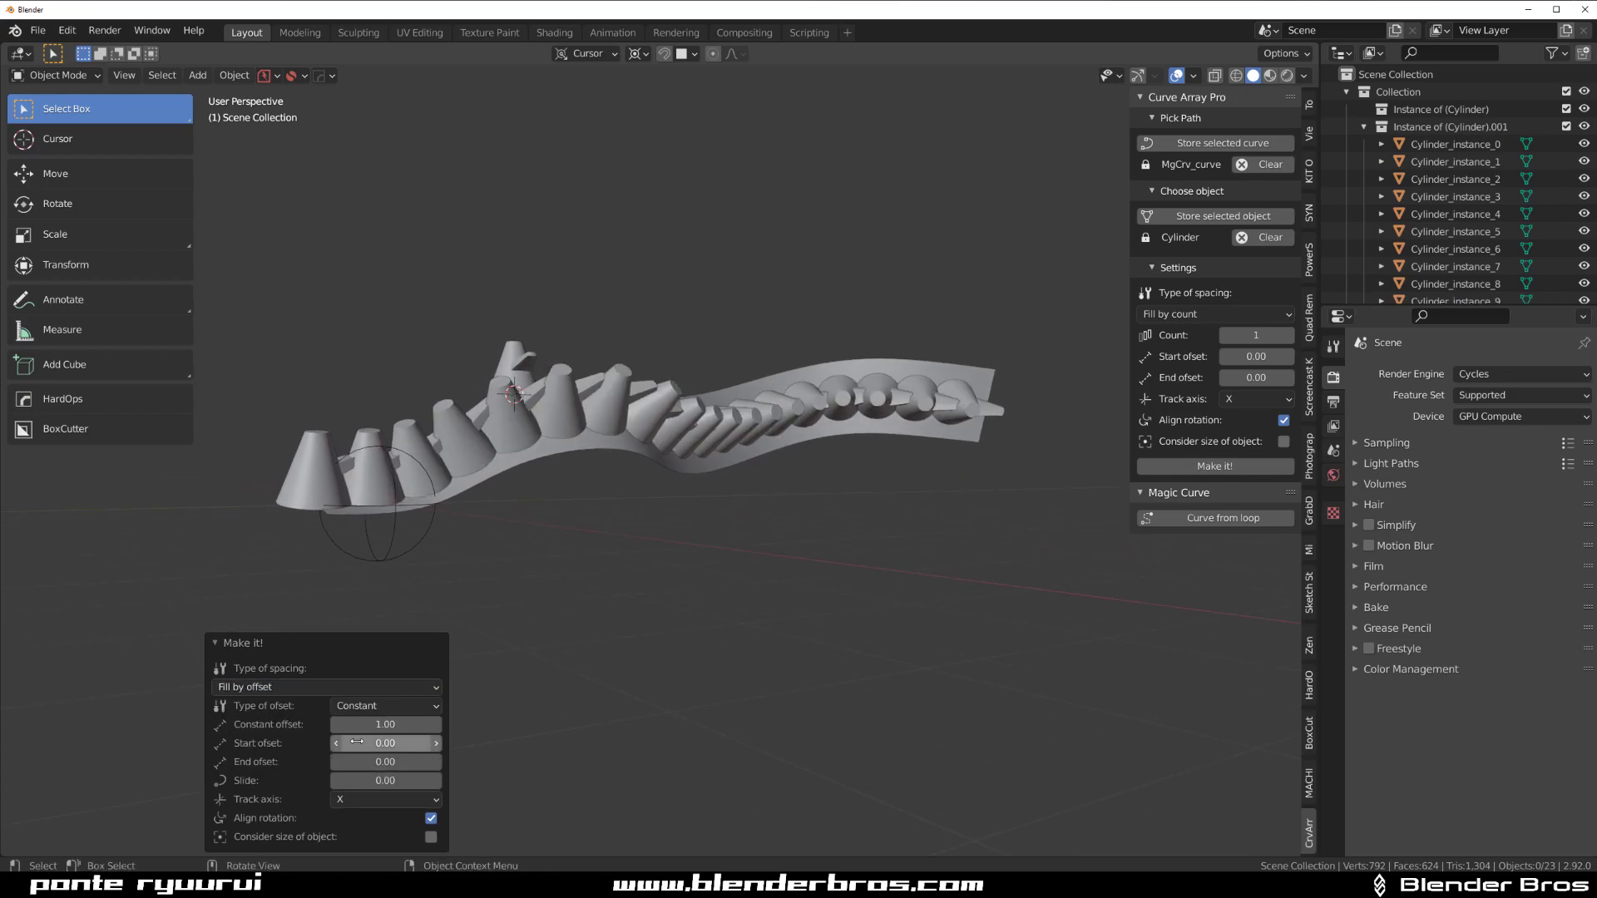
{"action": "left_click", "coordinate": [351, 687]}
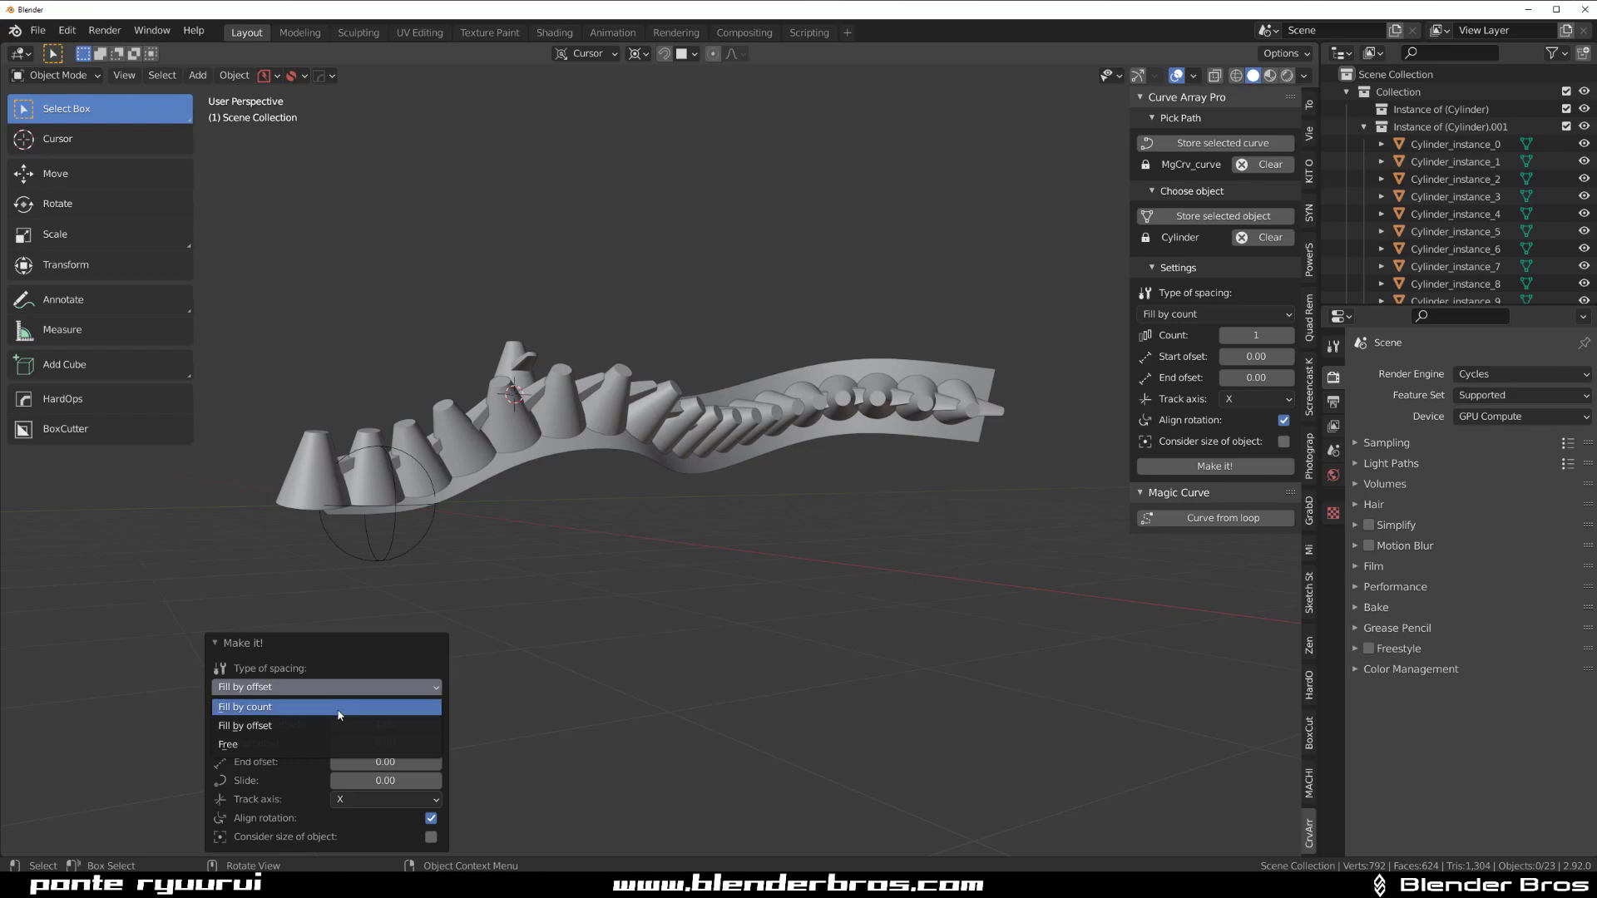
{"action": "left_click", "coordinate": [340, 709]}
{"action": "left_click", "coordinate": [349, 706]}
{"action": "left_click", "coordinate": [341, 763]}
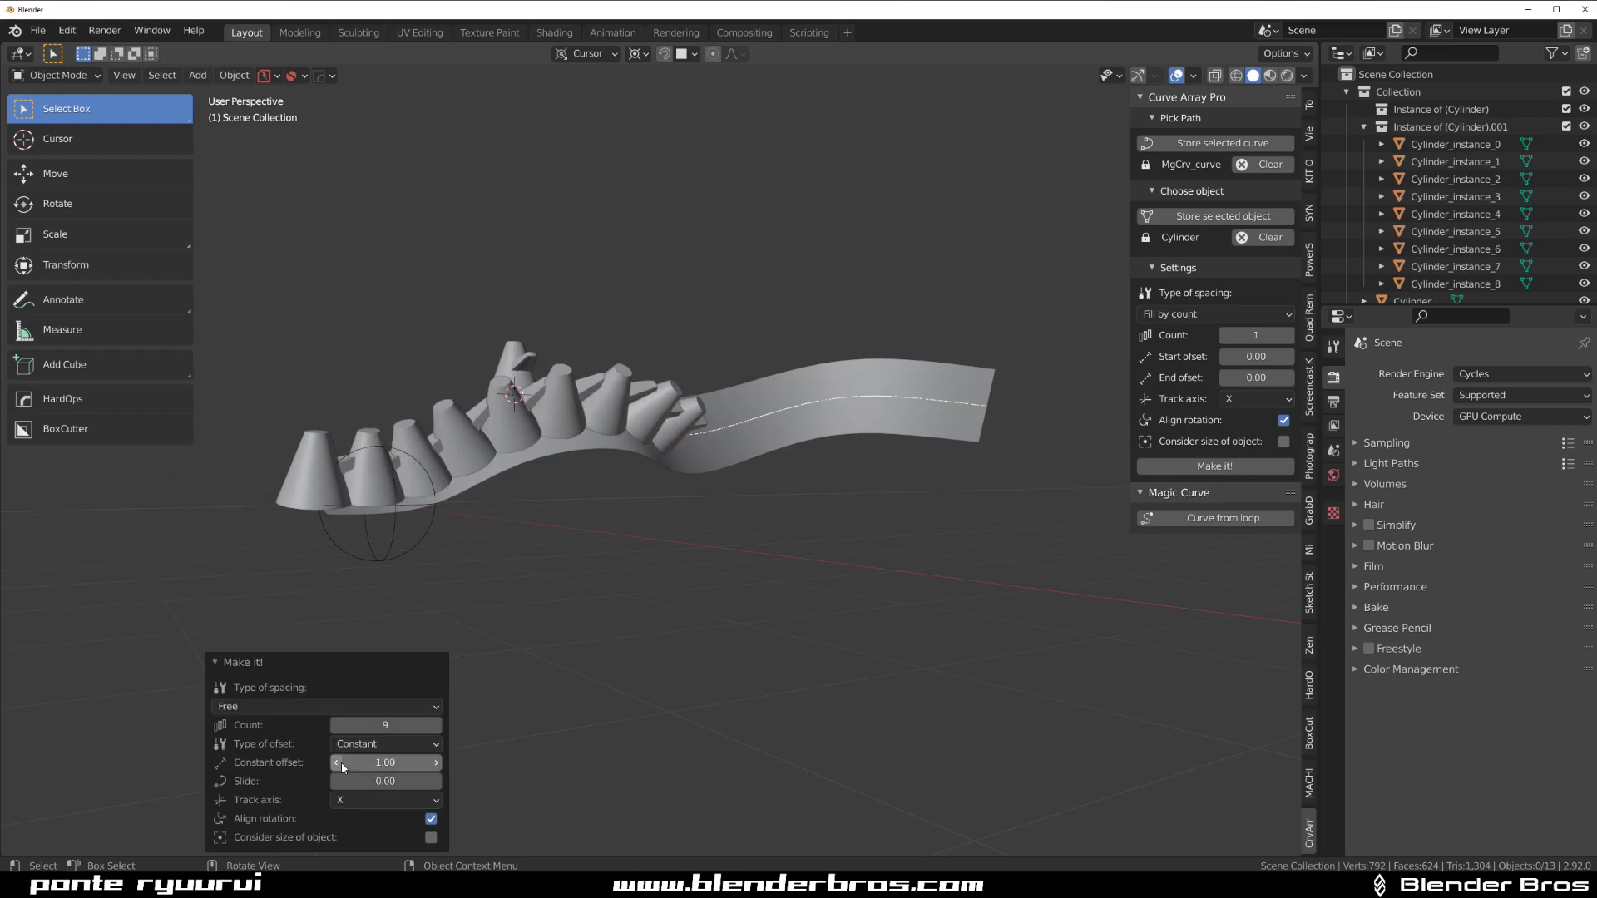
{"action": "left_click", "coordinate": [354, 707]}
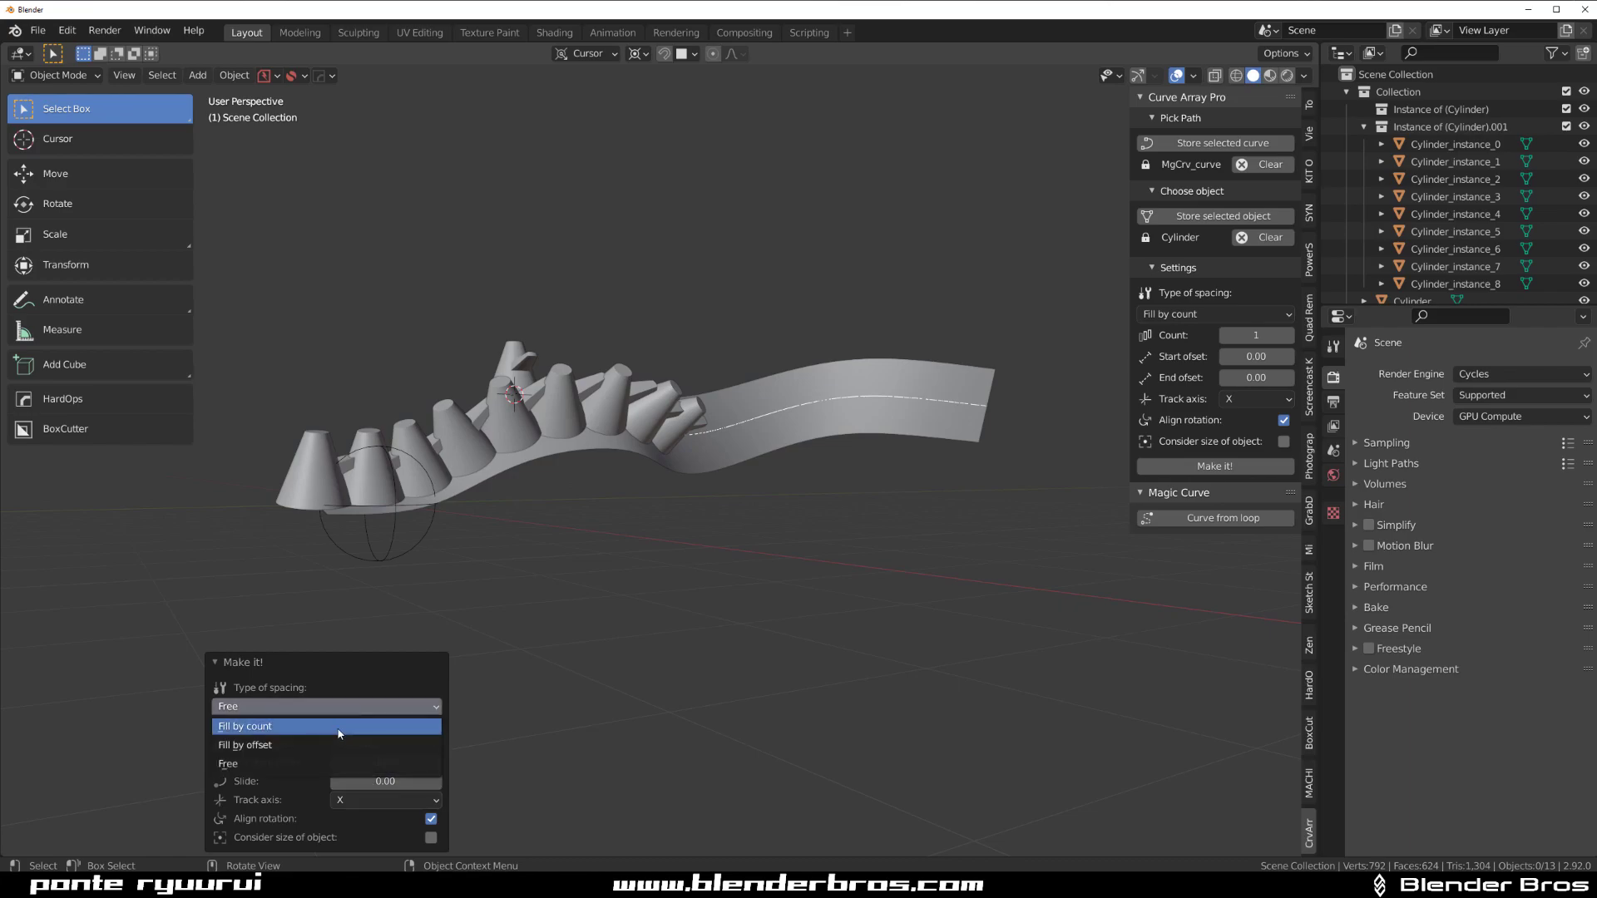
{"action": "left_click", "coordinate": [339, 727]}
Inspect the finished cone array along the strip from several angles, selecting the third cone instance.
{"action": "middle_click_drag", "start_coordinate": [665, 532], "coordinate": [741, 450]}
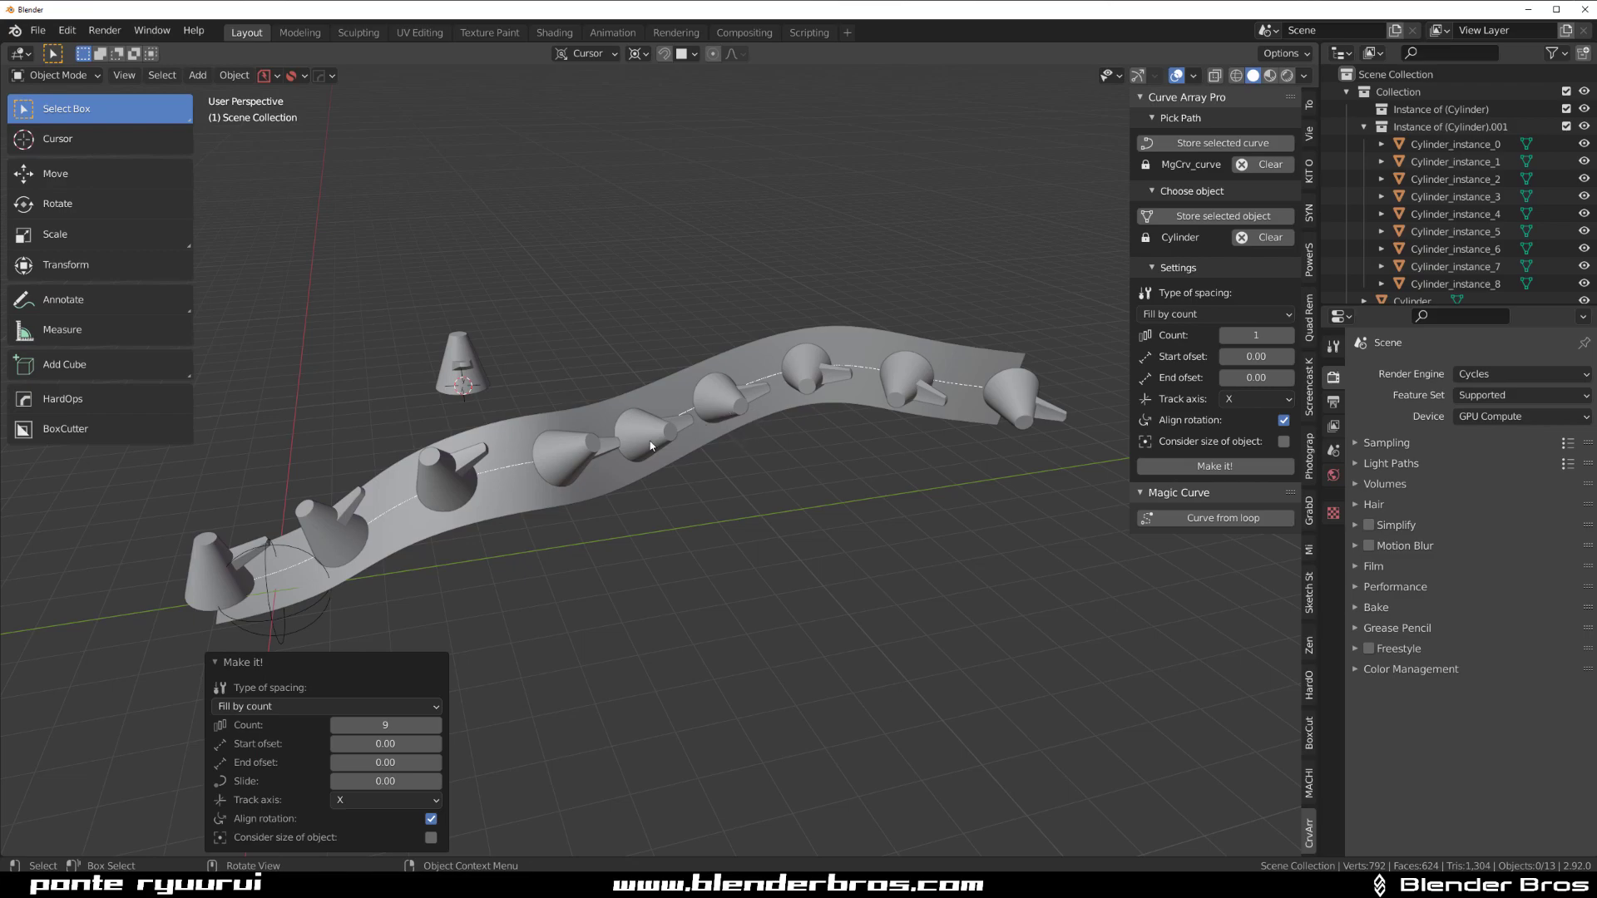
{"action": "middle_click_drag", "start_coordinate": [650, 446], "coordinate": [561, 391]}
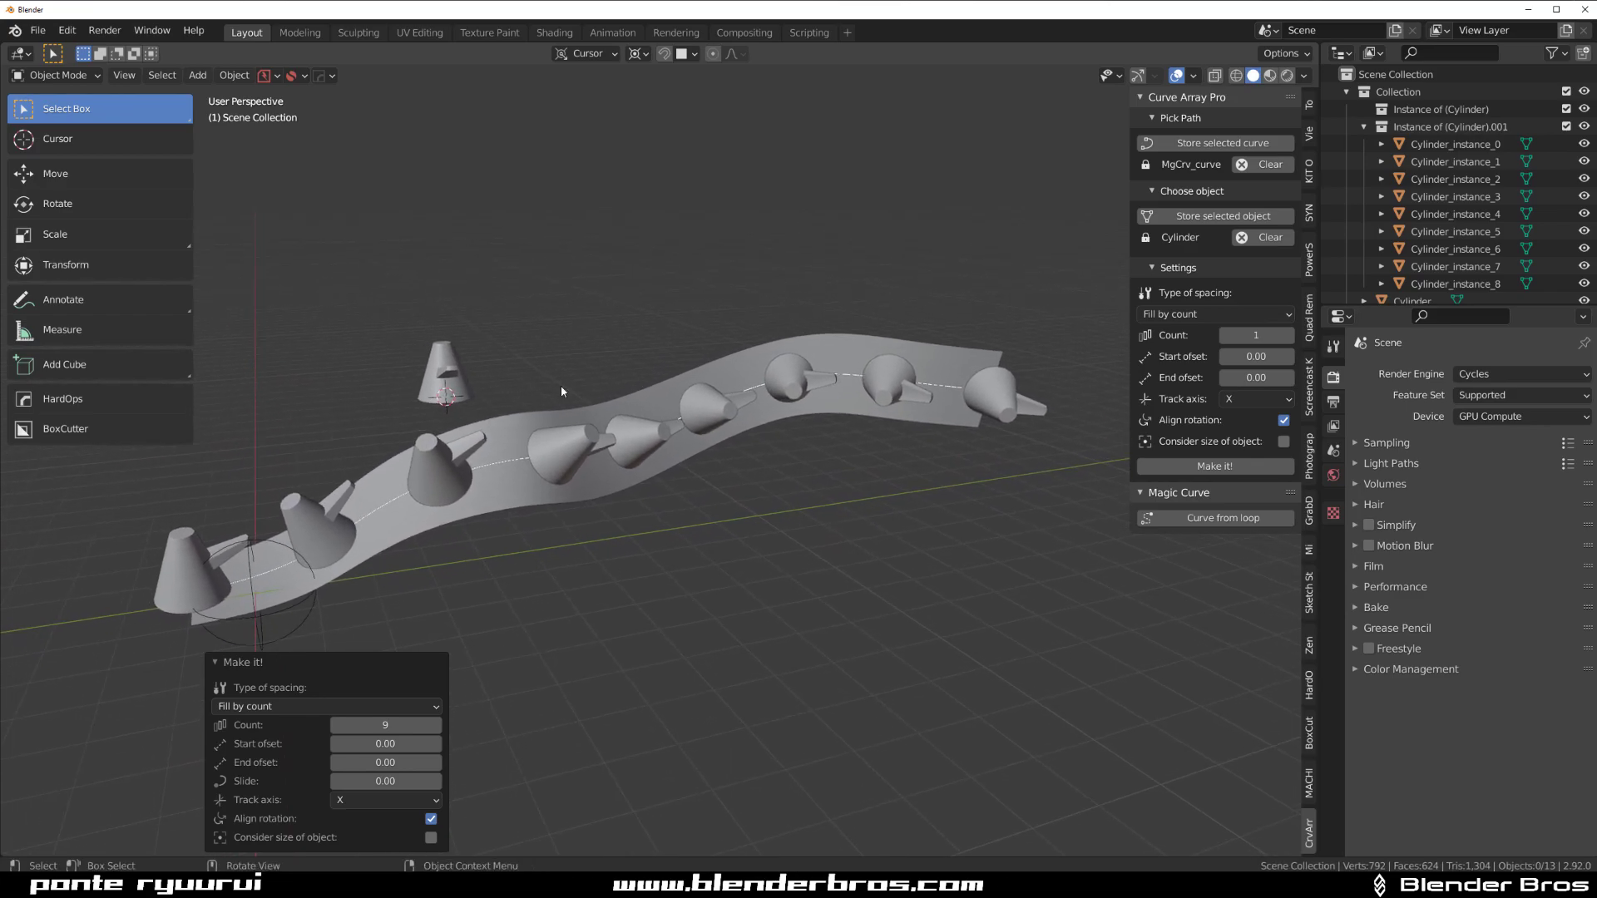
{"action": "middle_click_drag", "start_coordinate": [683, 320], "coordinate": [359, 547]}
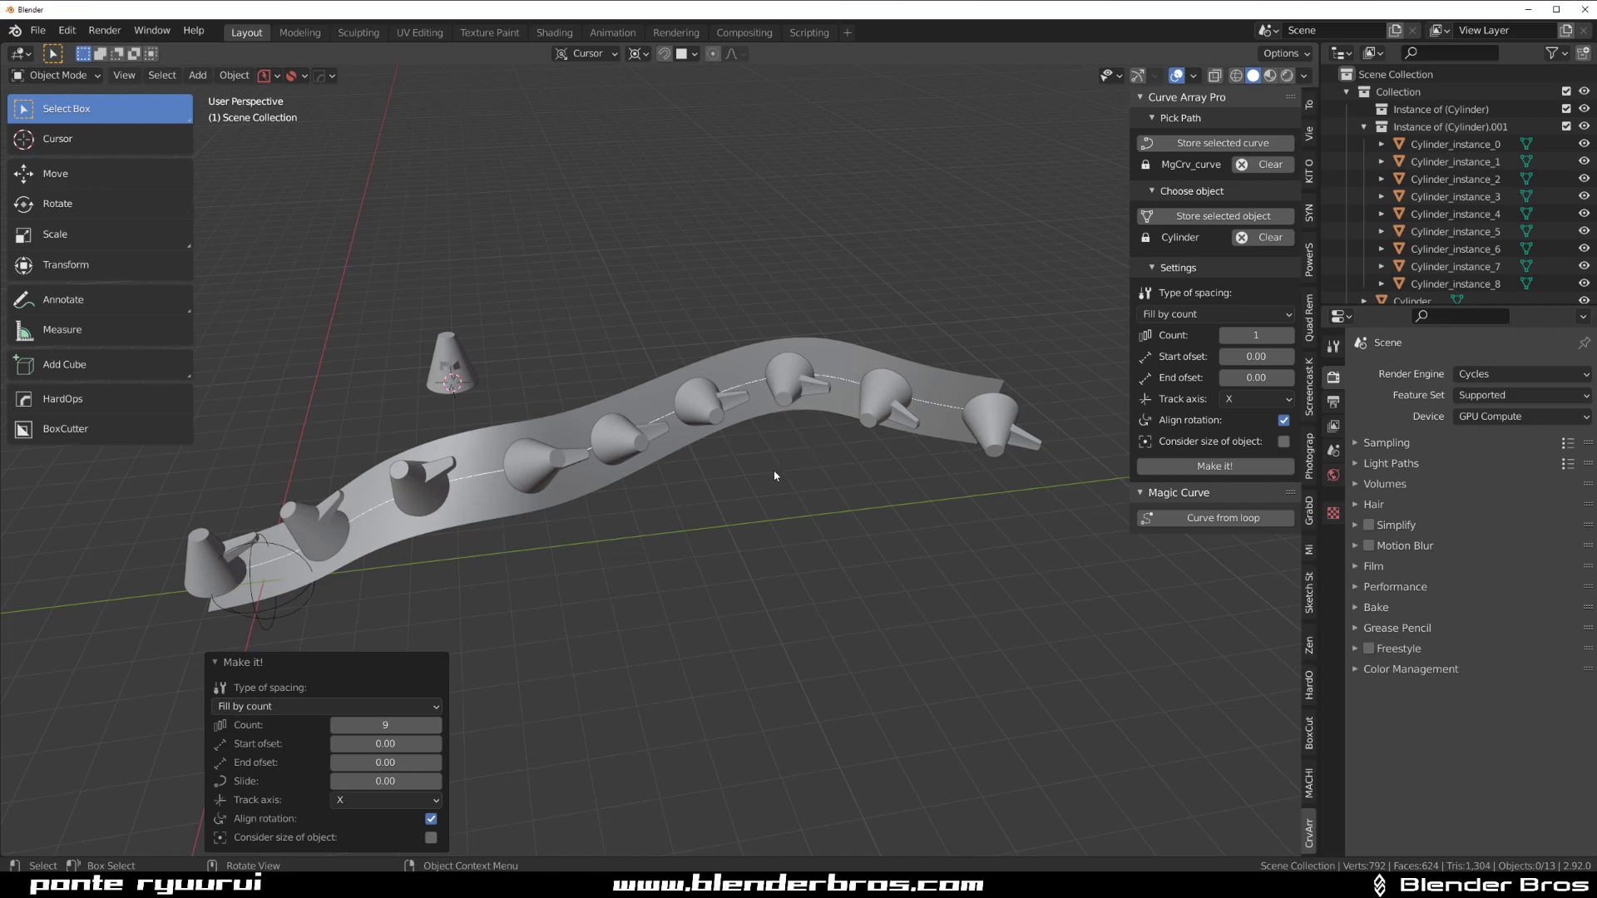
{"action": "middle_click_drag", "start_coordinate": [615, 399], "coordinate": [575, 372]}
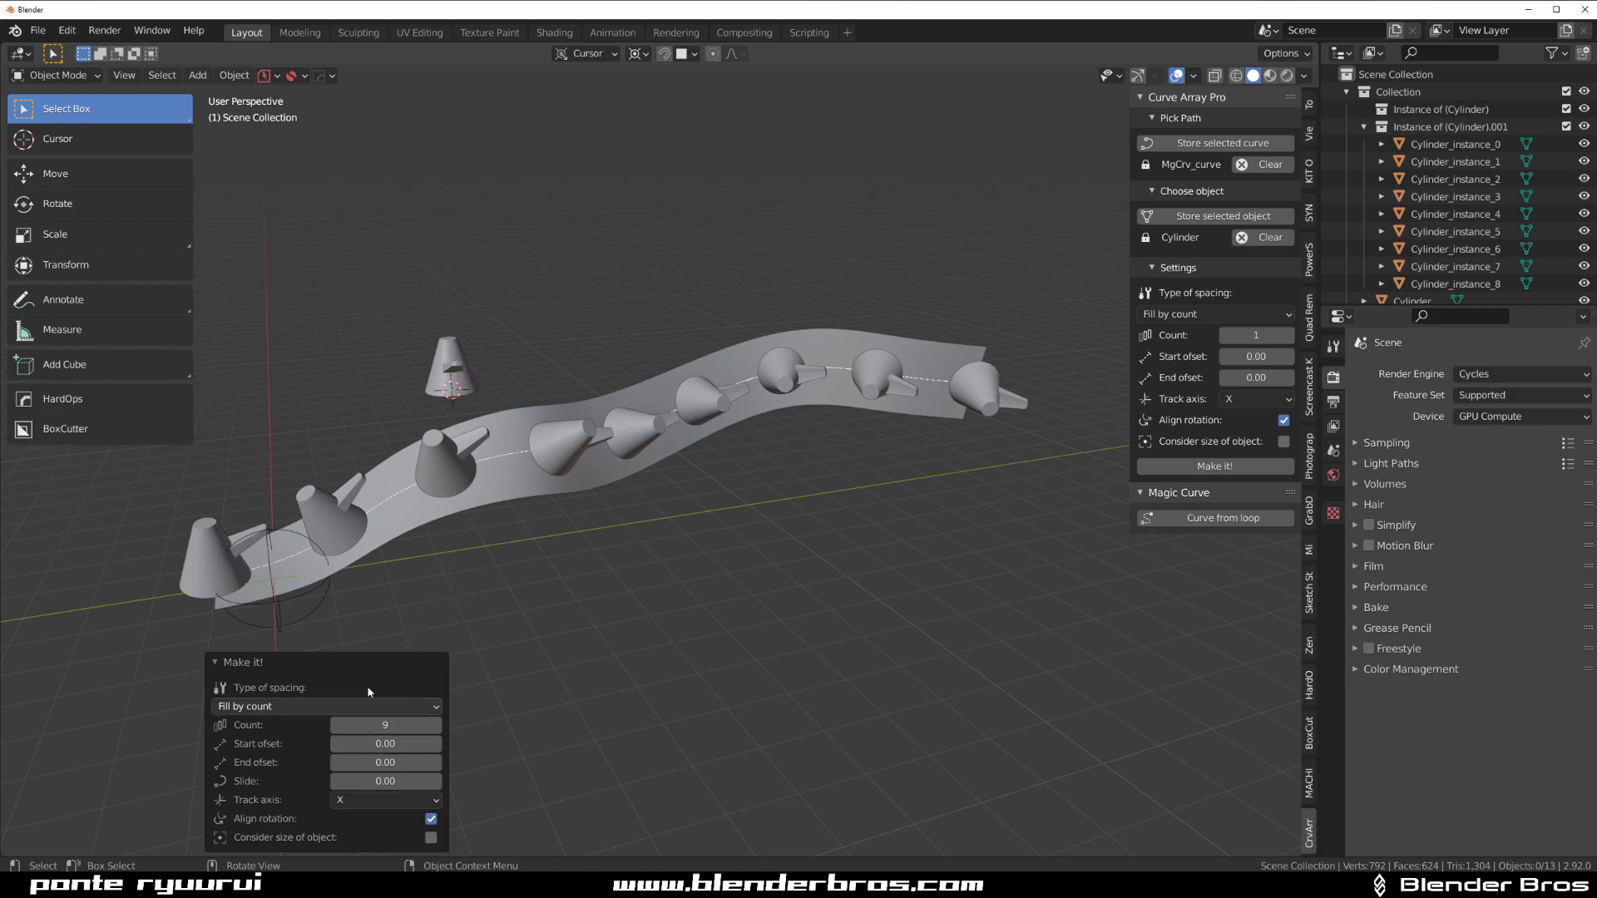
{"action": "left_click", "coordinate": [459, 470]}
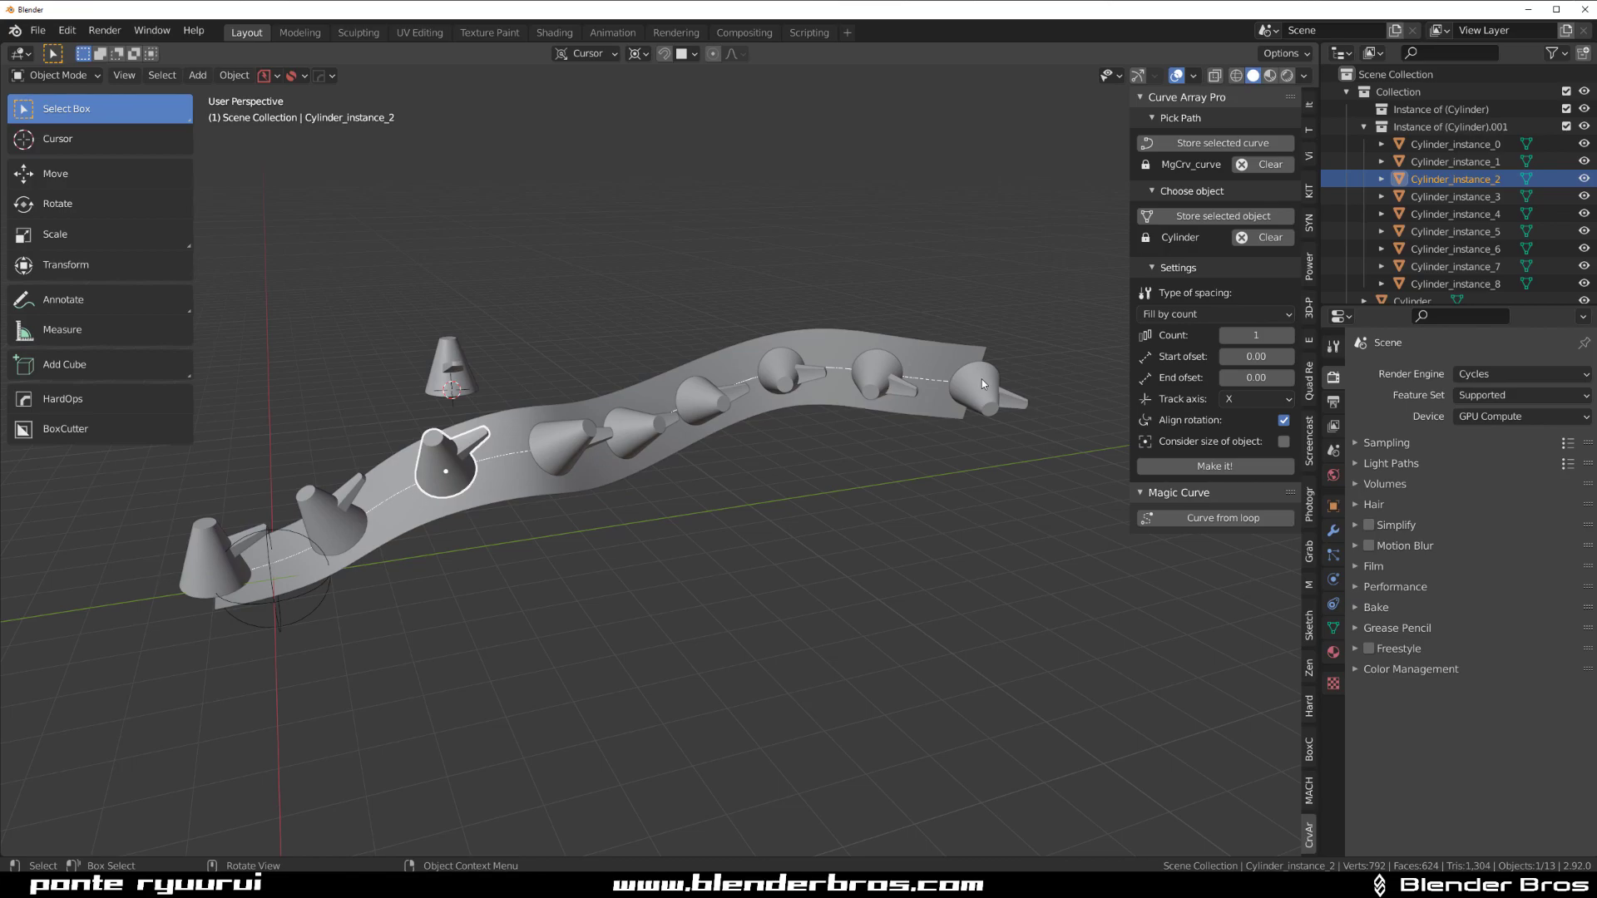
{"action": "middle_click_drag", "start_coordinate": [849, 410], "coordinate": [784, 380]}
{"action": "scroll", "coordinate": [667, 388], "scroll_direction": "up", "scroll_amount": 1}
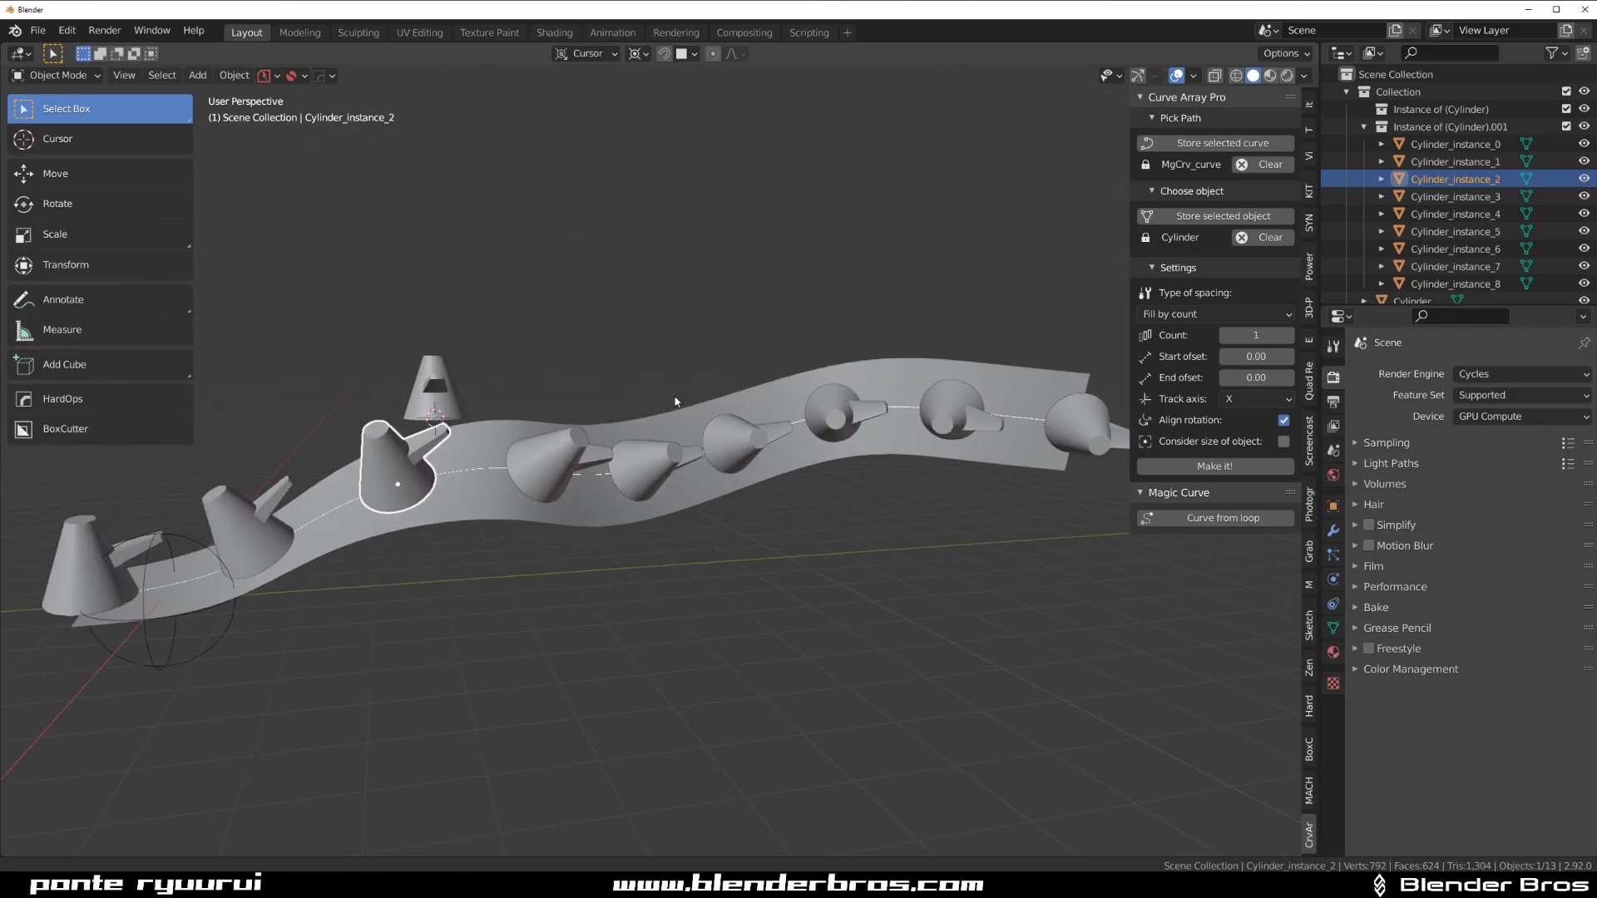
{"action": "middle_click_drag", "start_coordinate": [677, 403], "coordinate": [701, 432], "text": "shift"}
{"action": "scroll", "coordinate": [713, 425], "scroll_direction": "down", "scroll_amount": 1}
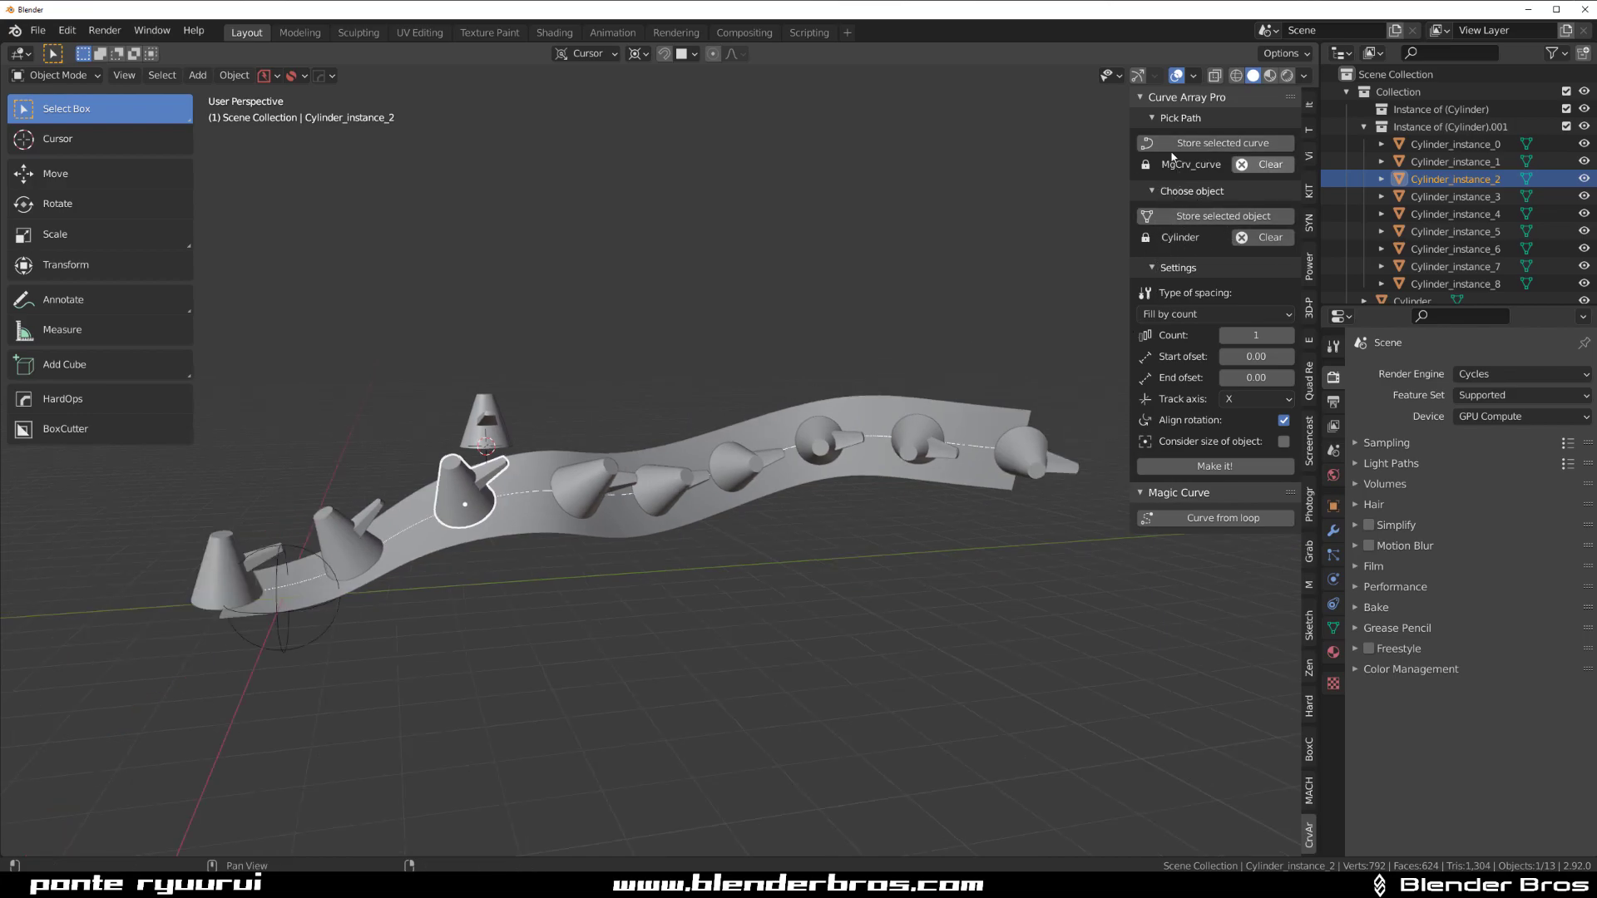
{"action": "middle_click_drag", "start_coordinate": [548, 420], "coordinate": [582, 399]}
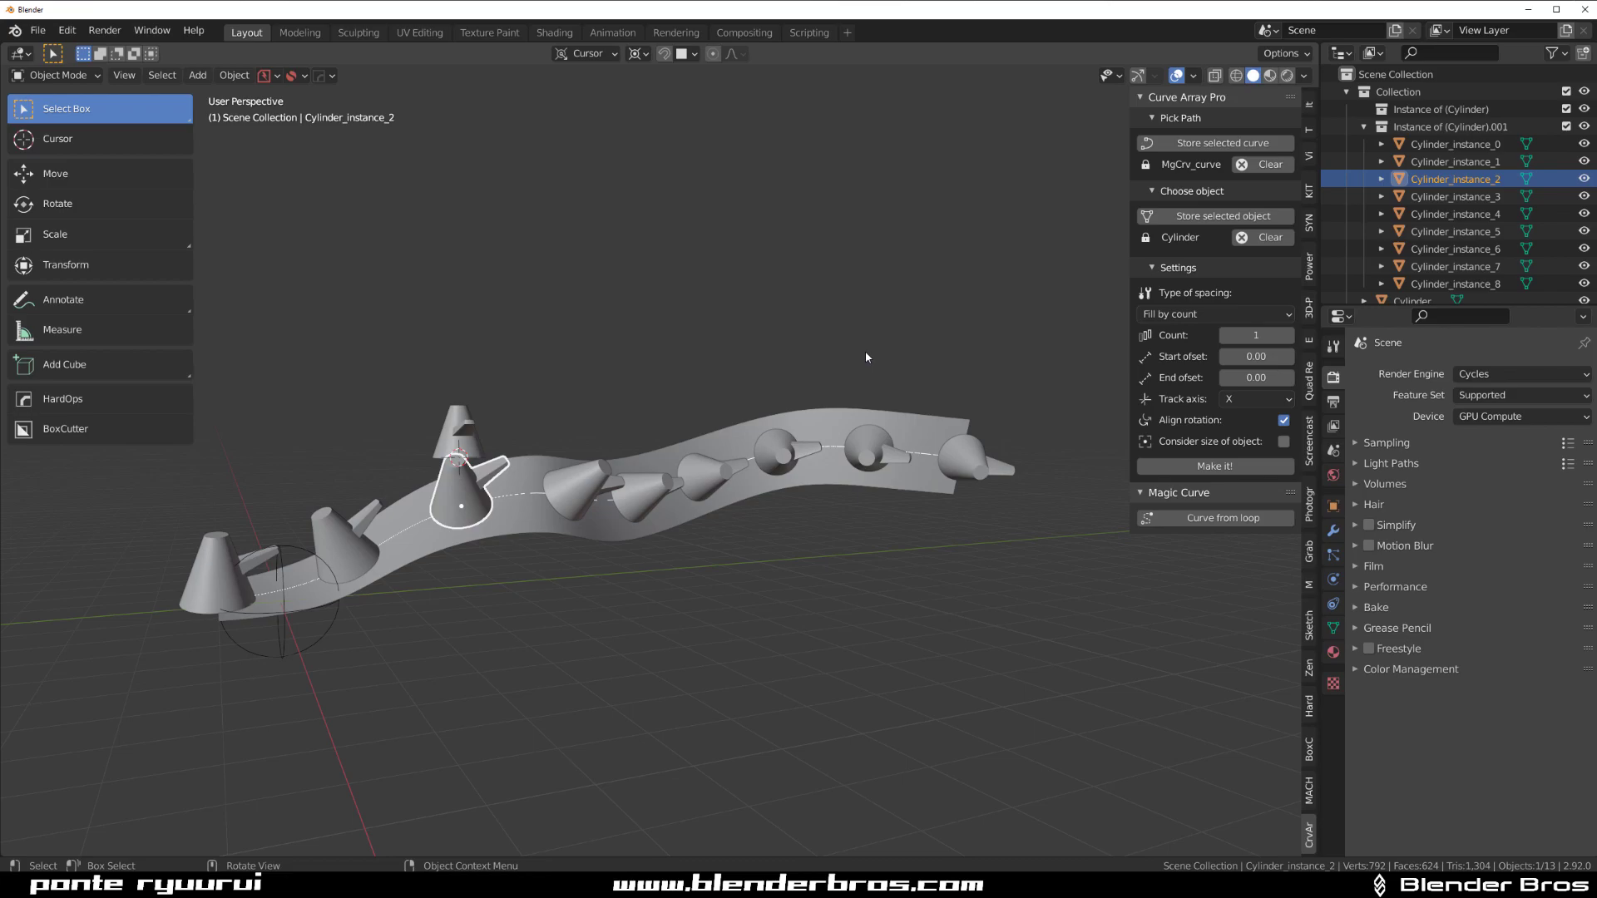
{"action": "middle_click_drag", "start_coordinate": [735, 363], "coordinate": [667, 369]}
{"action": "scroll", "coordinate": [690, 358], "scroll_direction": "up", "scroll_amount": 2}
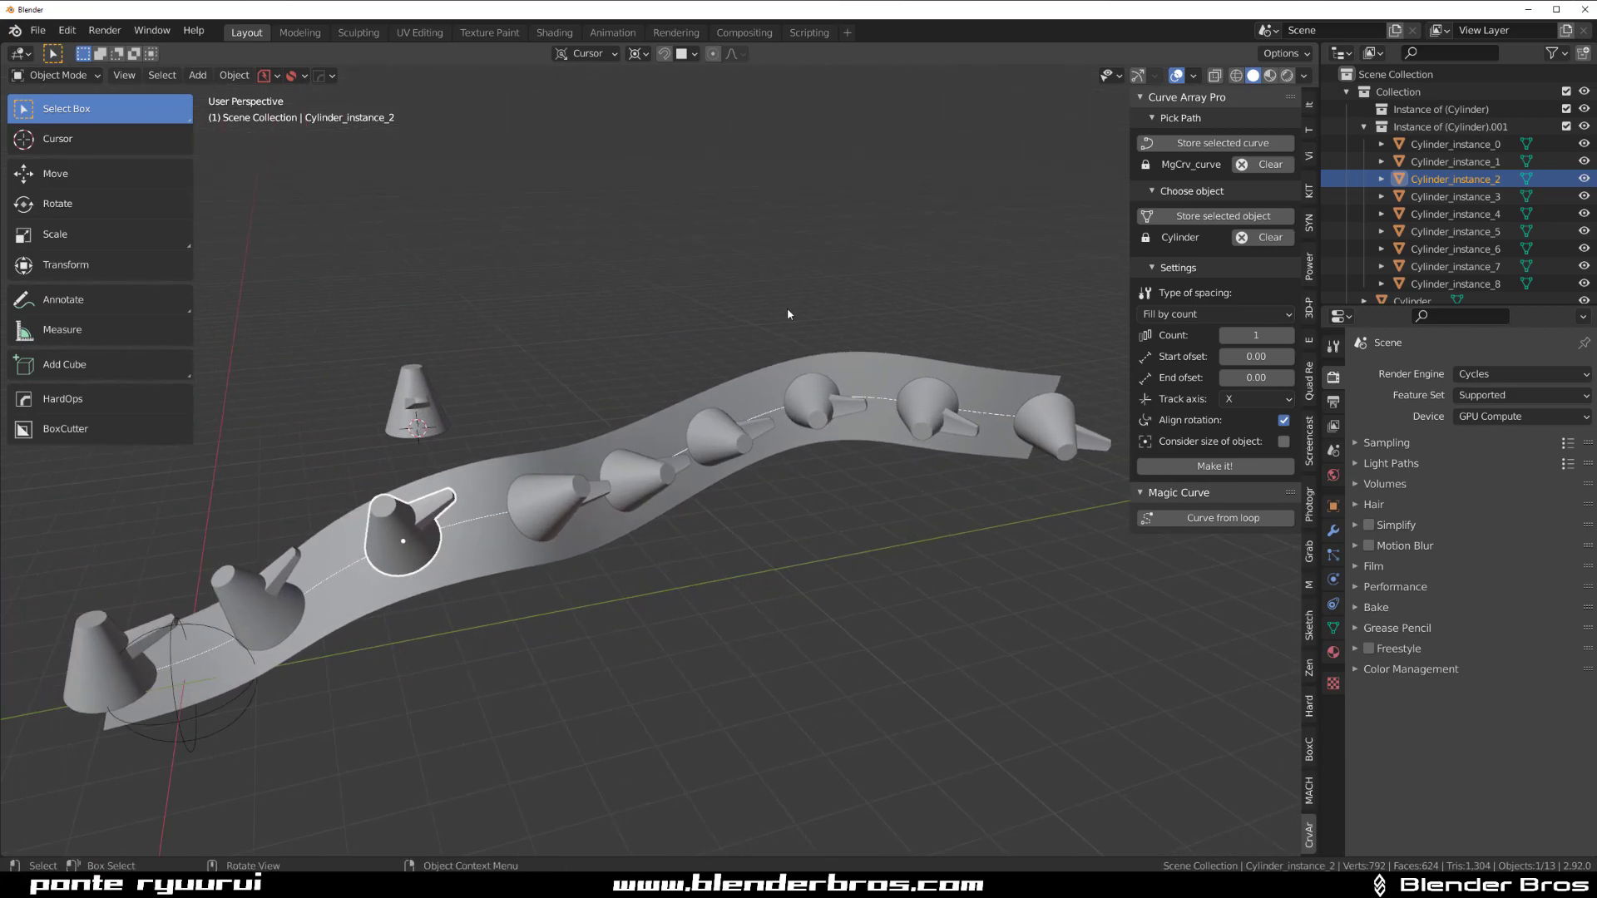